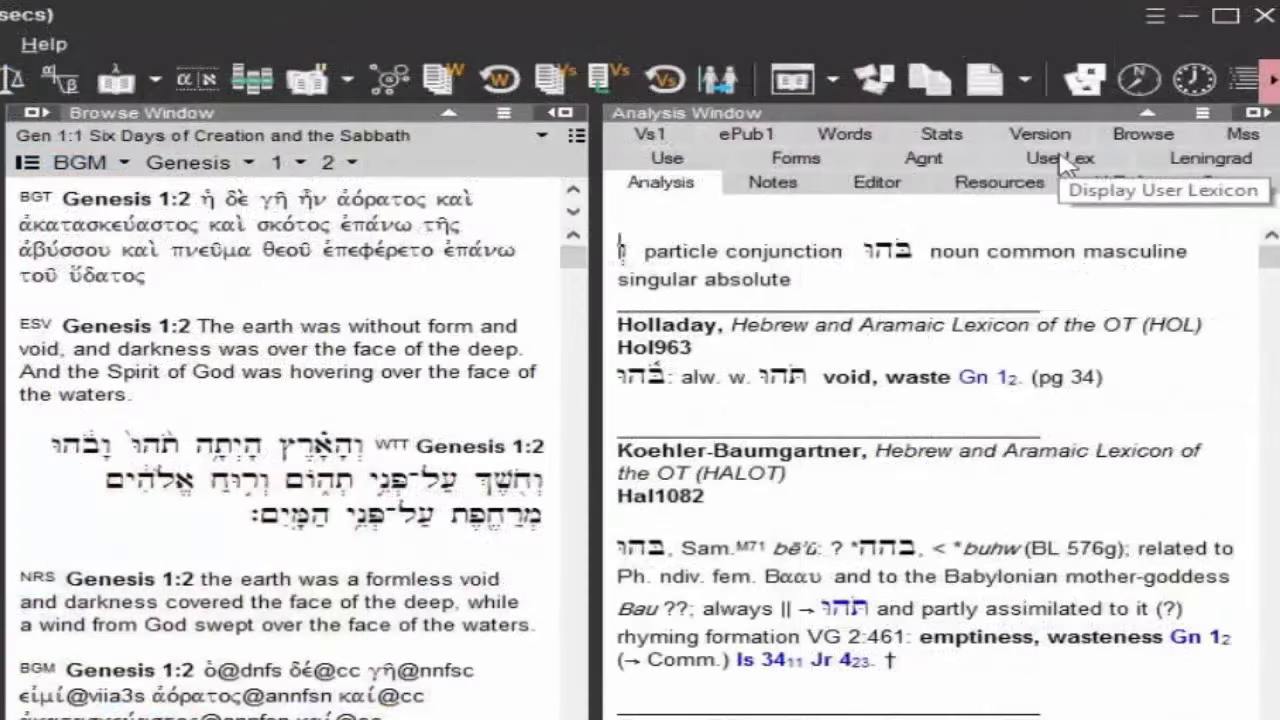
# Open the user lexicon and enter "ioghrwe ge eoih rpb pweogjeriop groigh erojgoire" as the entry for the word "face".
pyautogui.click(1060, 158)
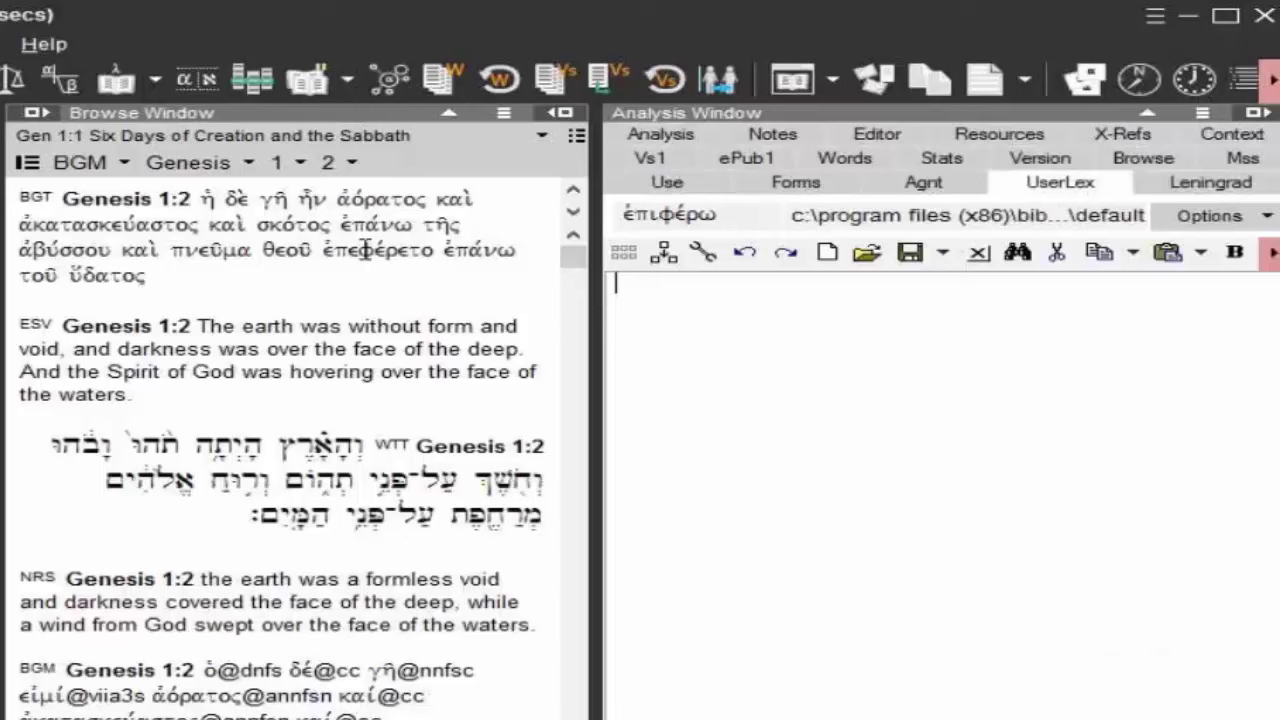
pyautogui.click(683, 215)
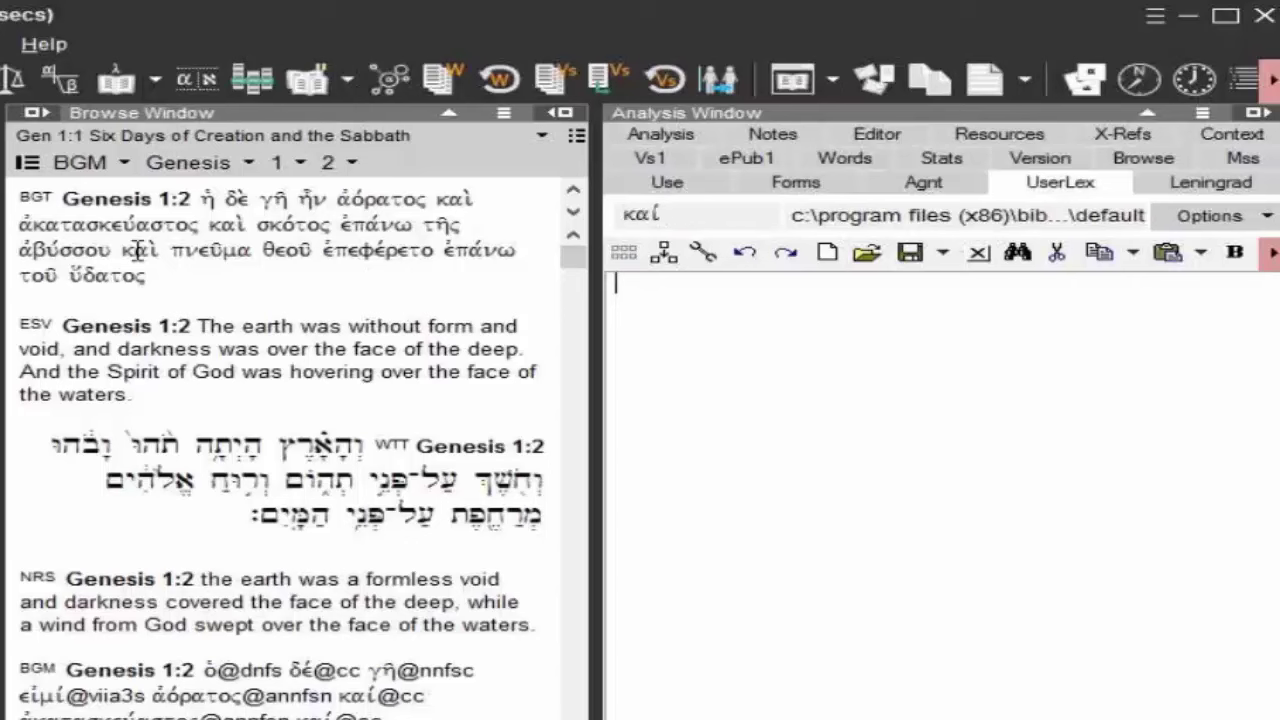
pyautogui.click(164, 295)
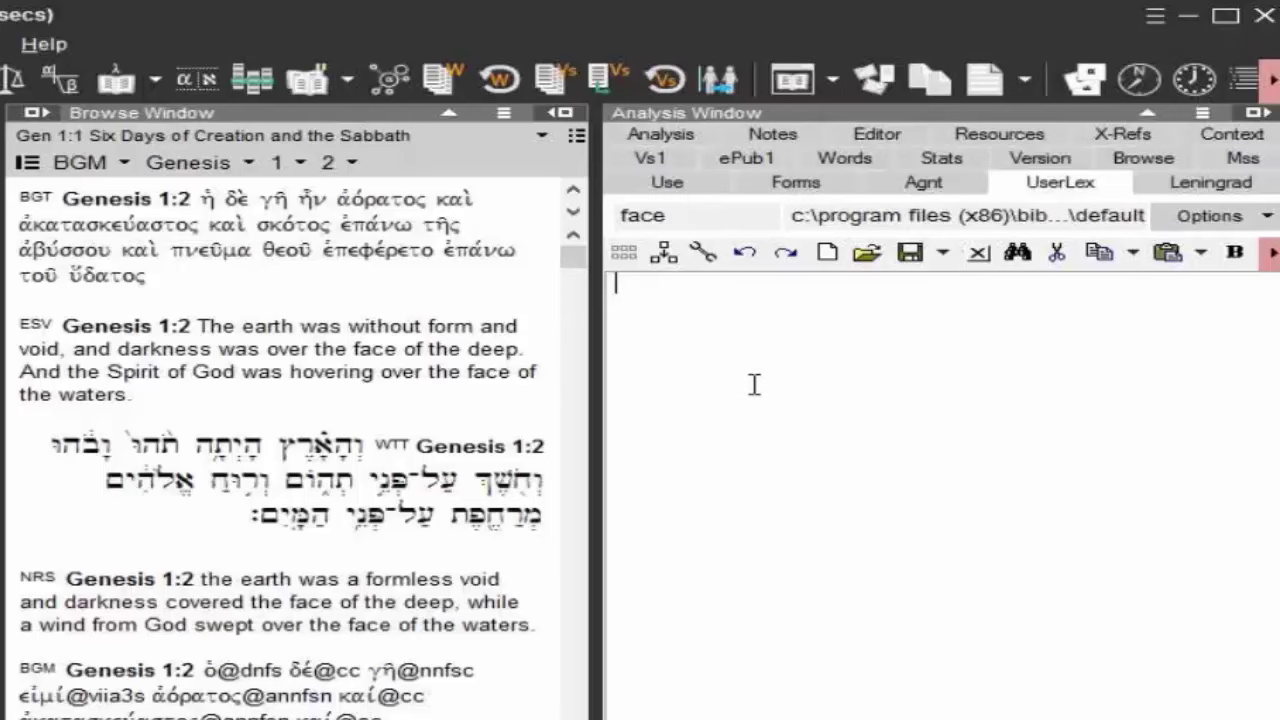
pyautogui.write('ioghrwe ge eoih rpb pweogjeriop groigh ero')
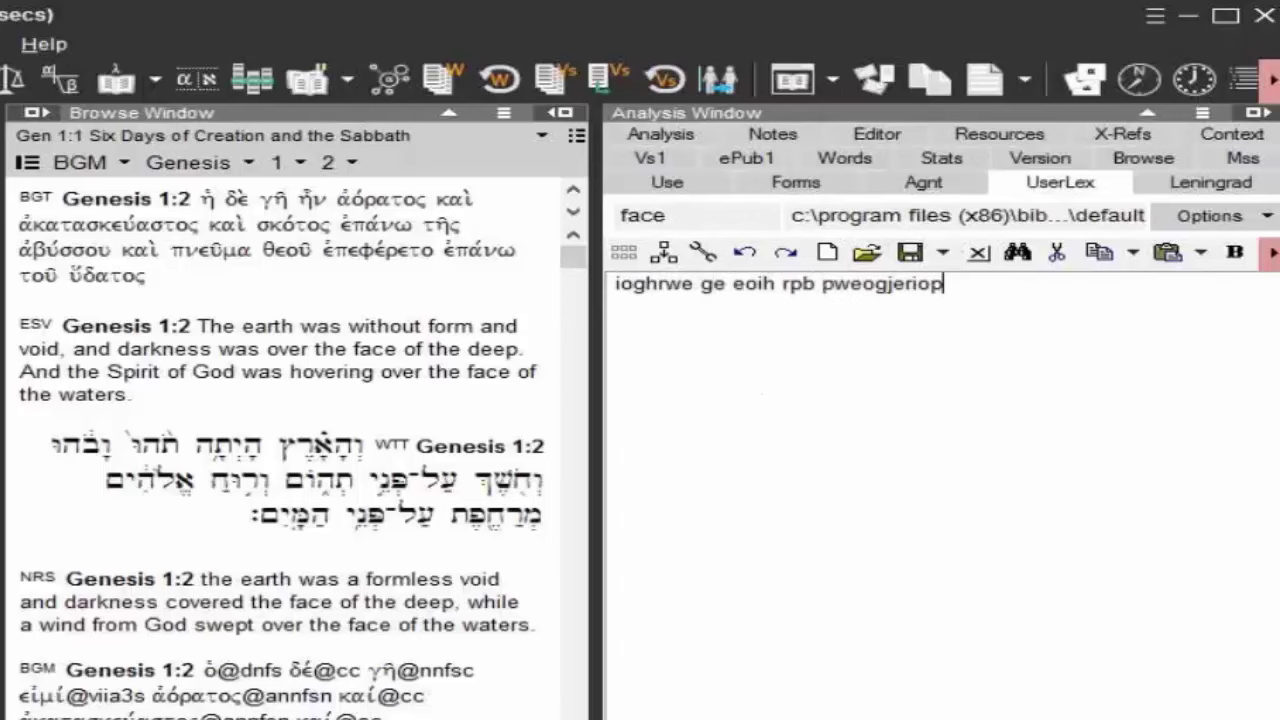
pyautogui.write('jgoire')
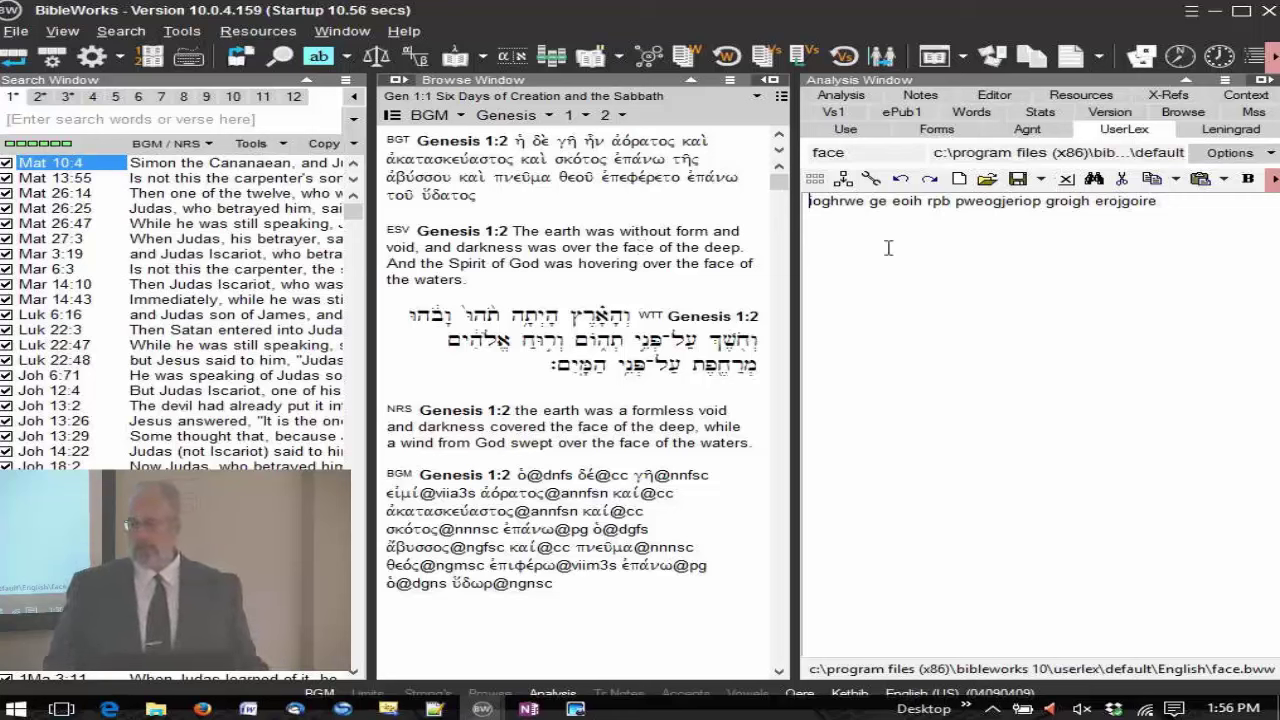
# Delete all the sample text from the user lexicon entry for "face".
pyautogui.click(1170, 201)
pyautogui.hotkey('ctrl', 'a')
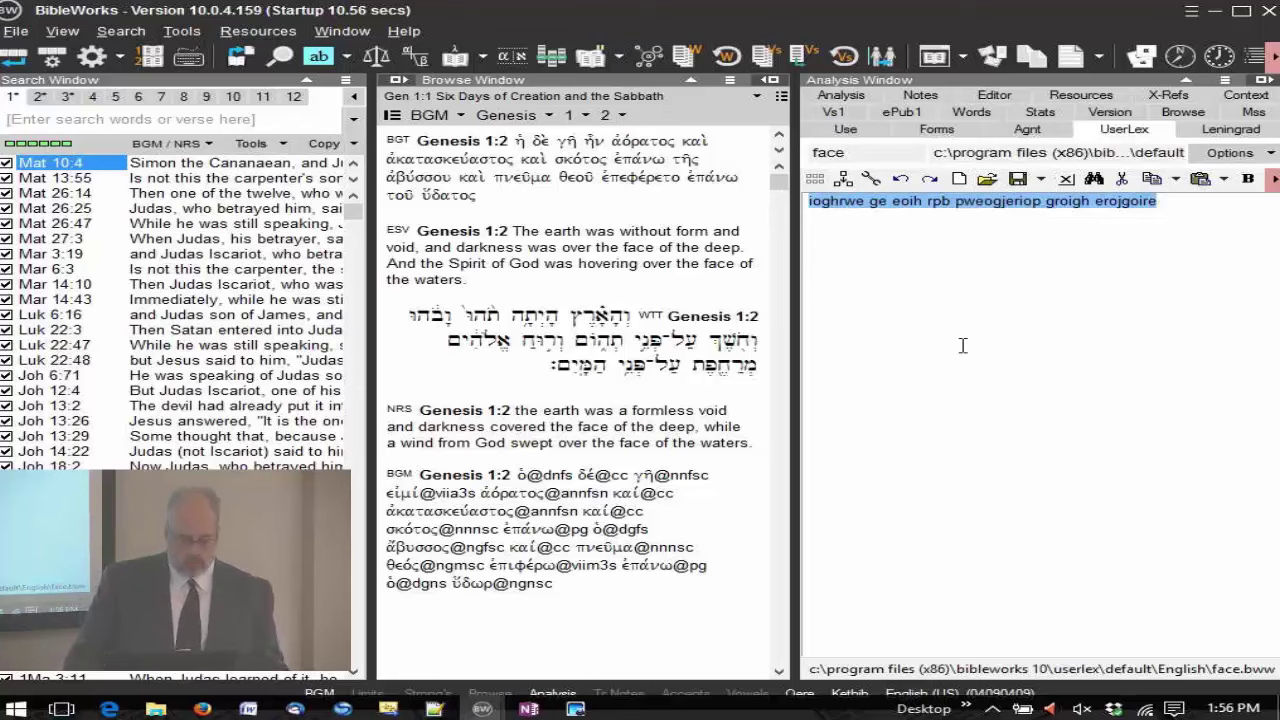
pyautogui.press('Delete')
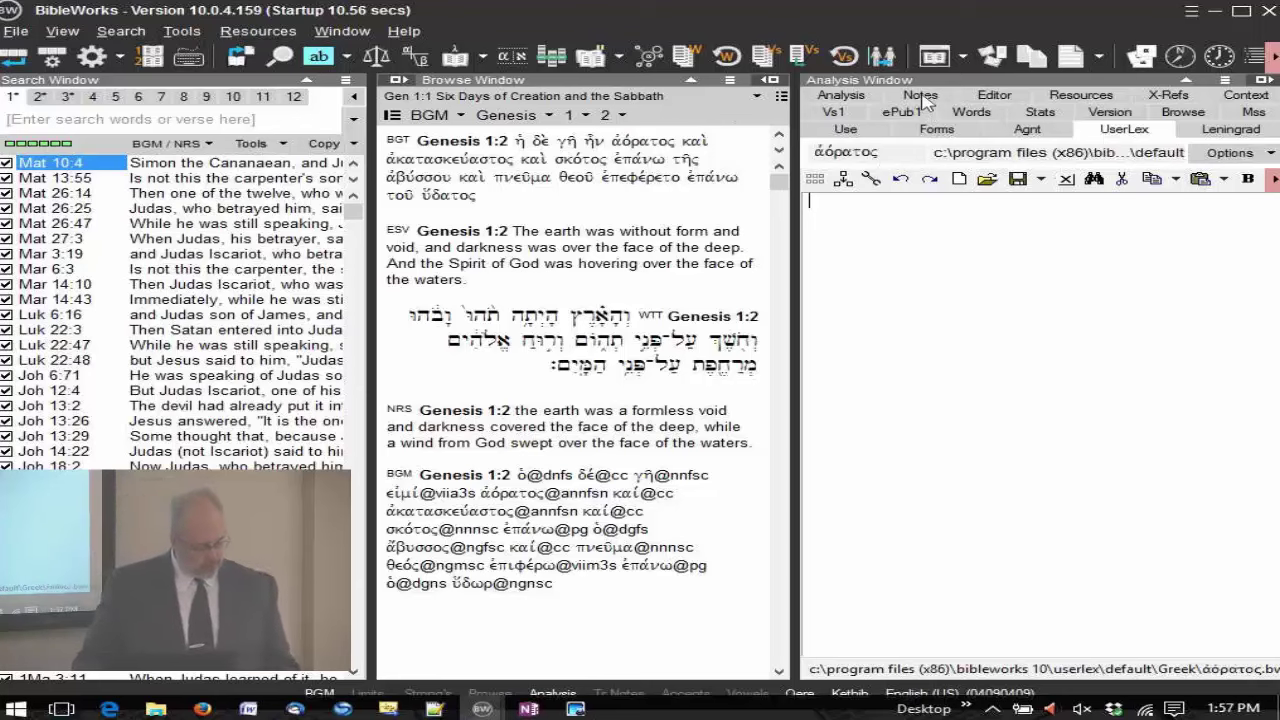
# Open the study notes in chapter mode for Genesis 1 and widen the Analysis Window.
pyautogui.click(920, 95)
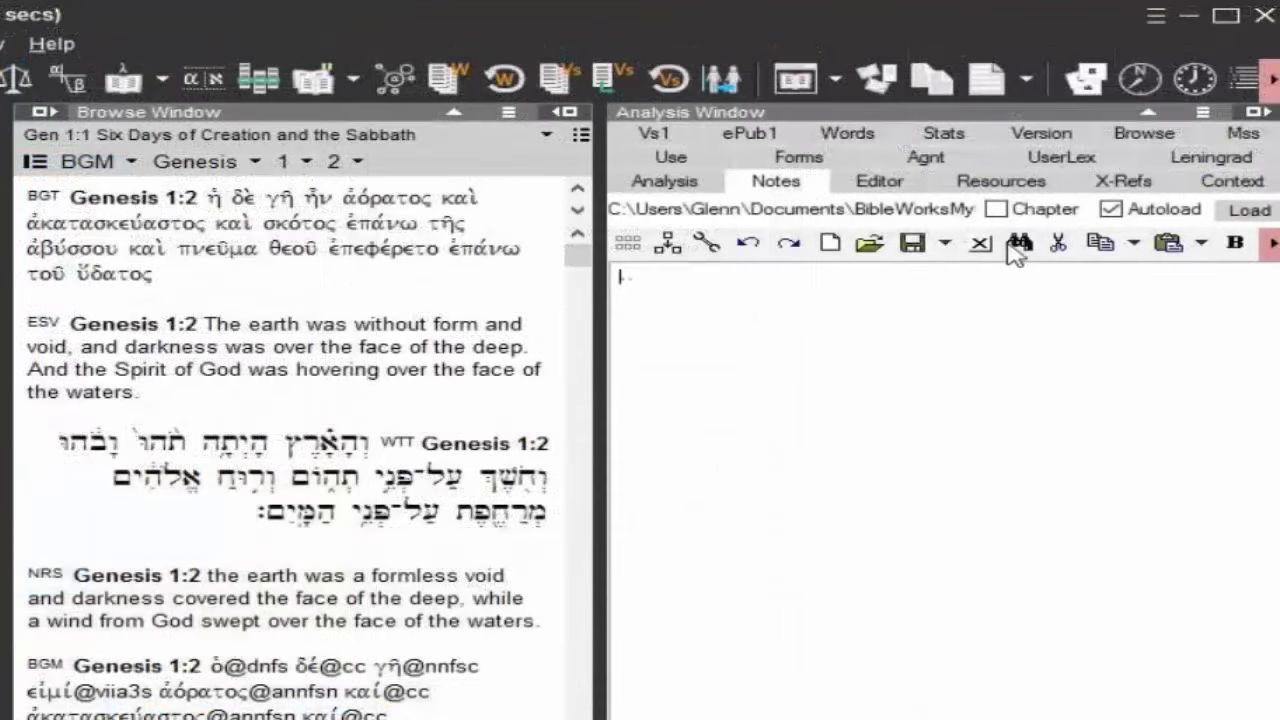
pyautogui.click(1000, 211)
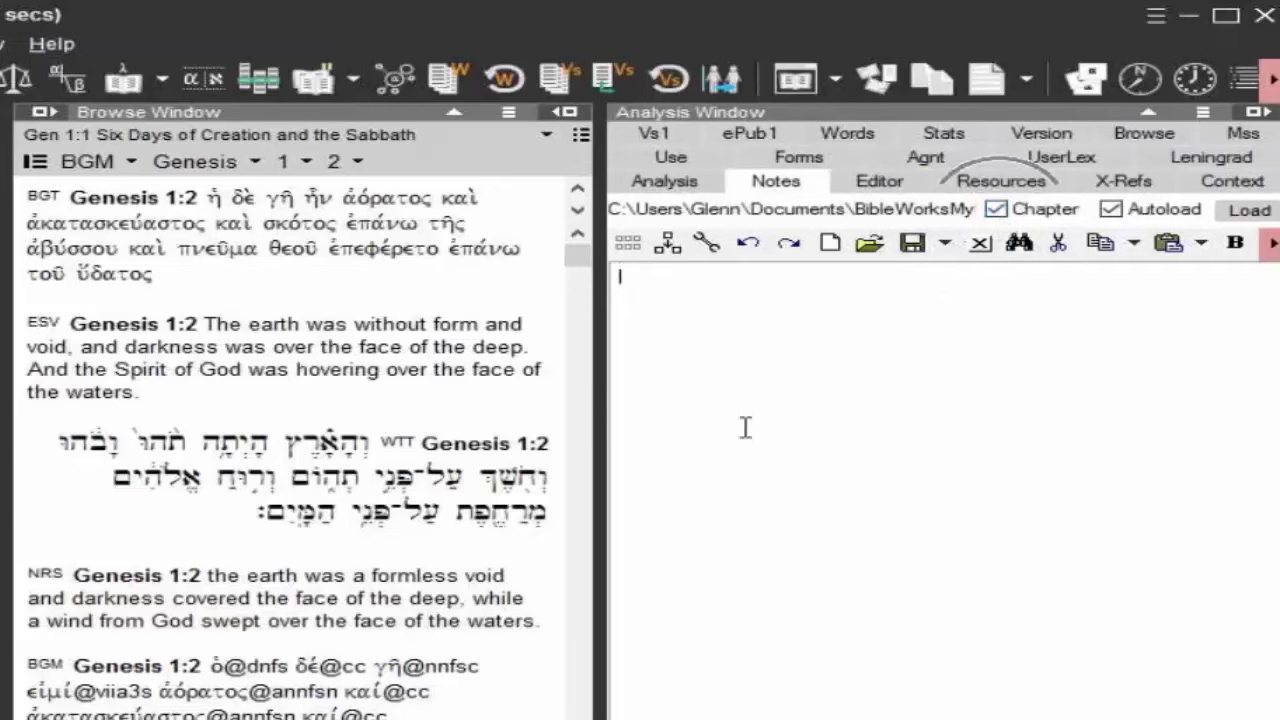
pyautogui.moveTo(598, 443); pyautogui.dragTo(432, 415)
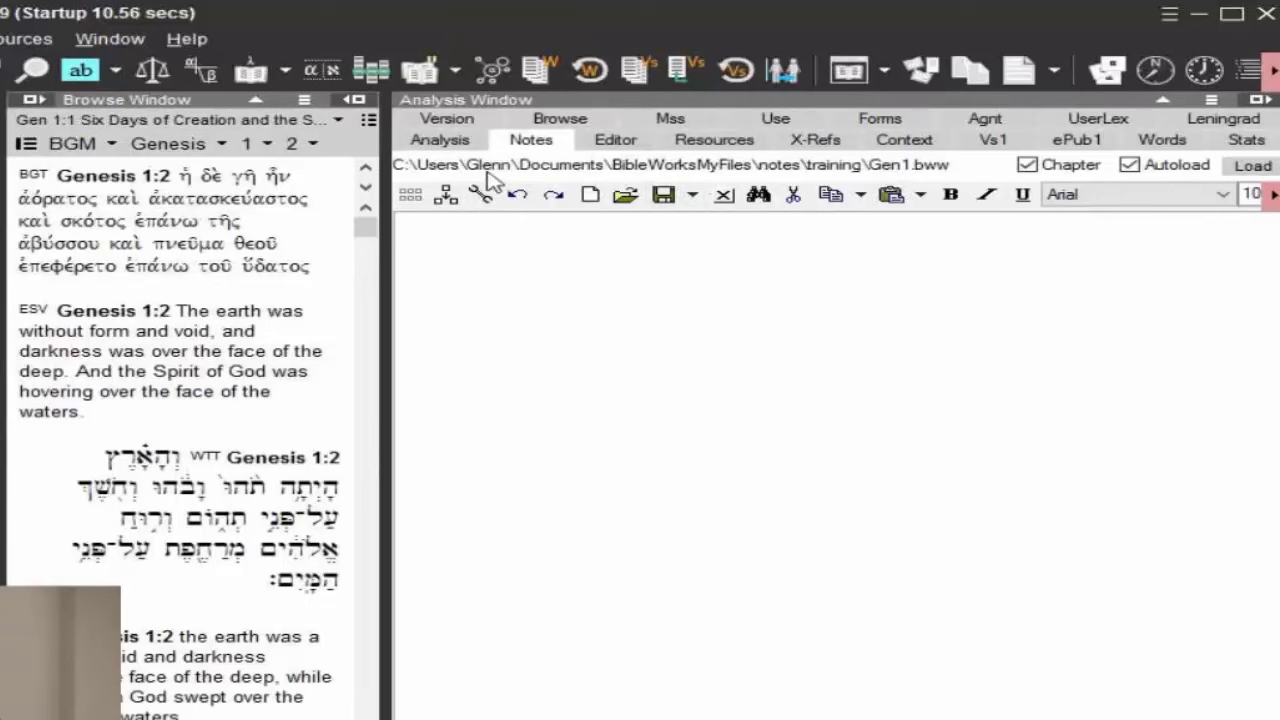
# Turn off chapter mode and enter "roro prio grenrpongoirngrepjg" as the verse note for Genesis 1:2.
pyautogui.click(895, 167)
pyautogui.click(1027, 166)
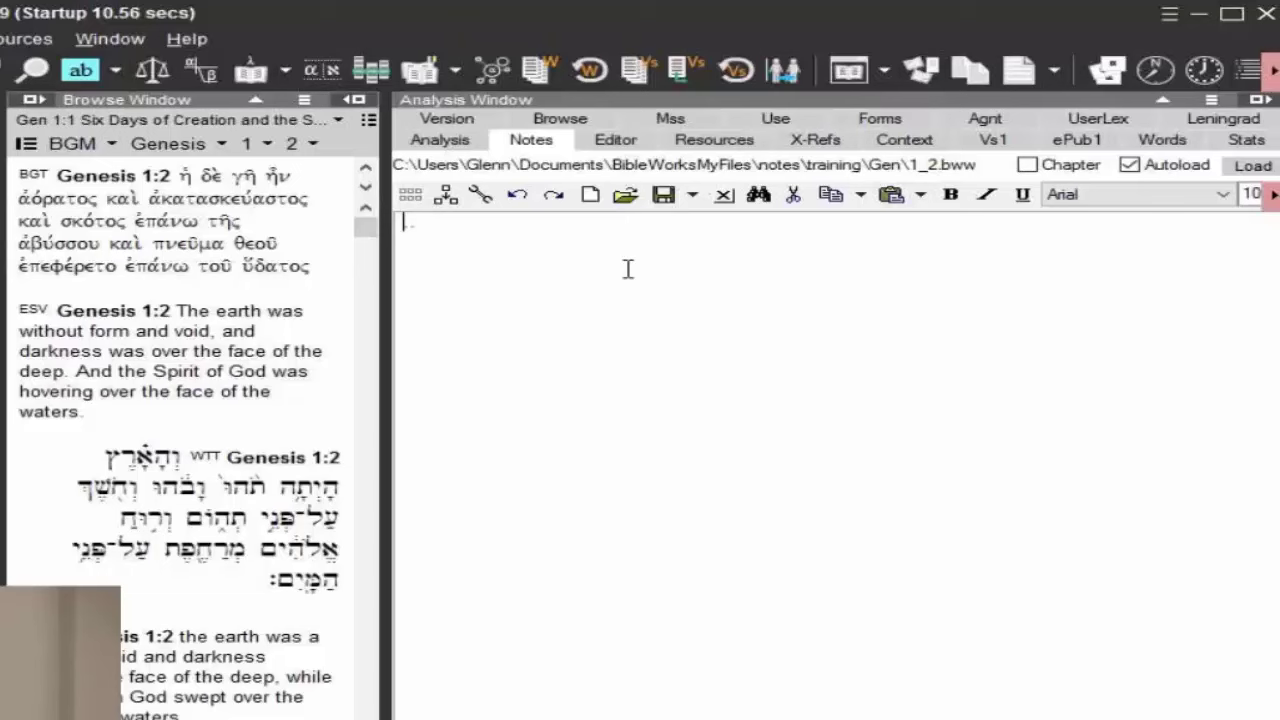
pyautogui.write('roro prio grenrpongoirngrepjg')
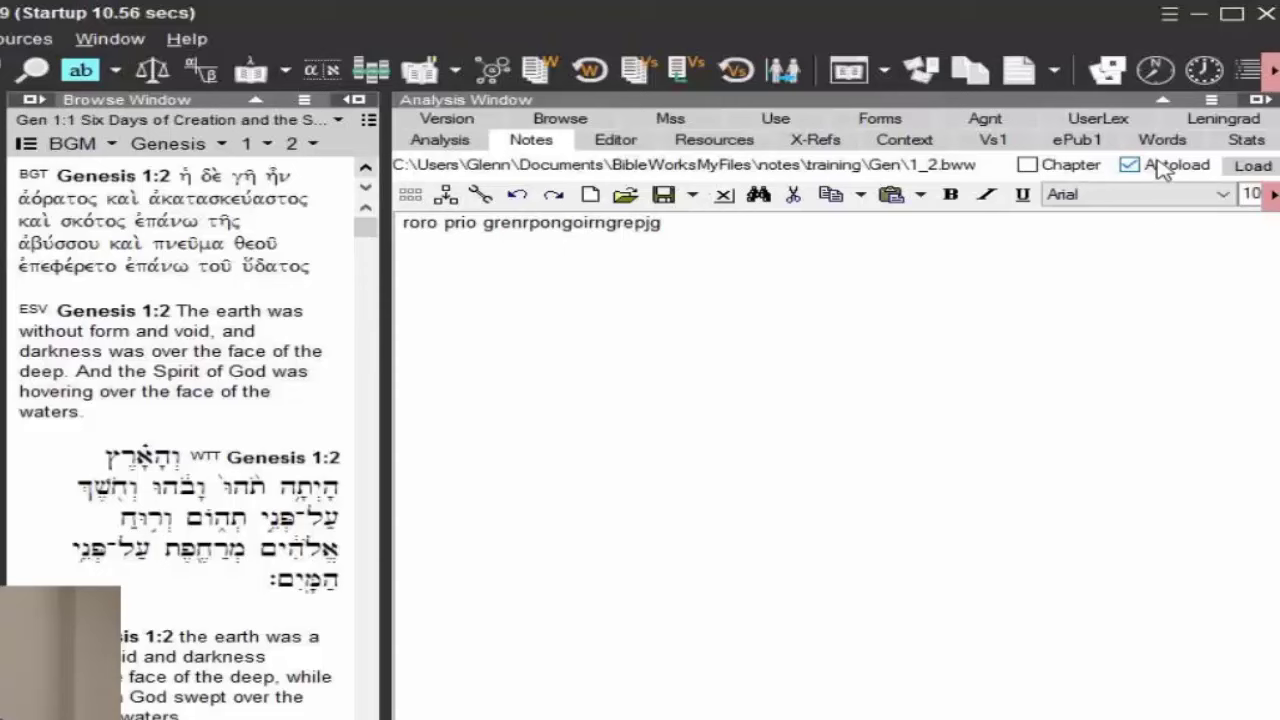
# View the Genesis 1:1 note and return to Genesis 1:2, and examine the notes editor's auto-save options without changing them.
pyautogui.click(367, 172)
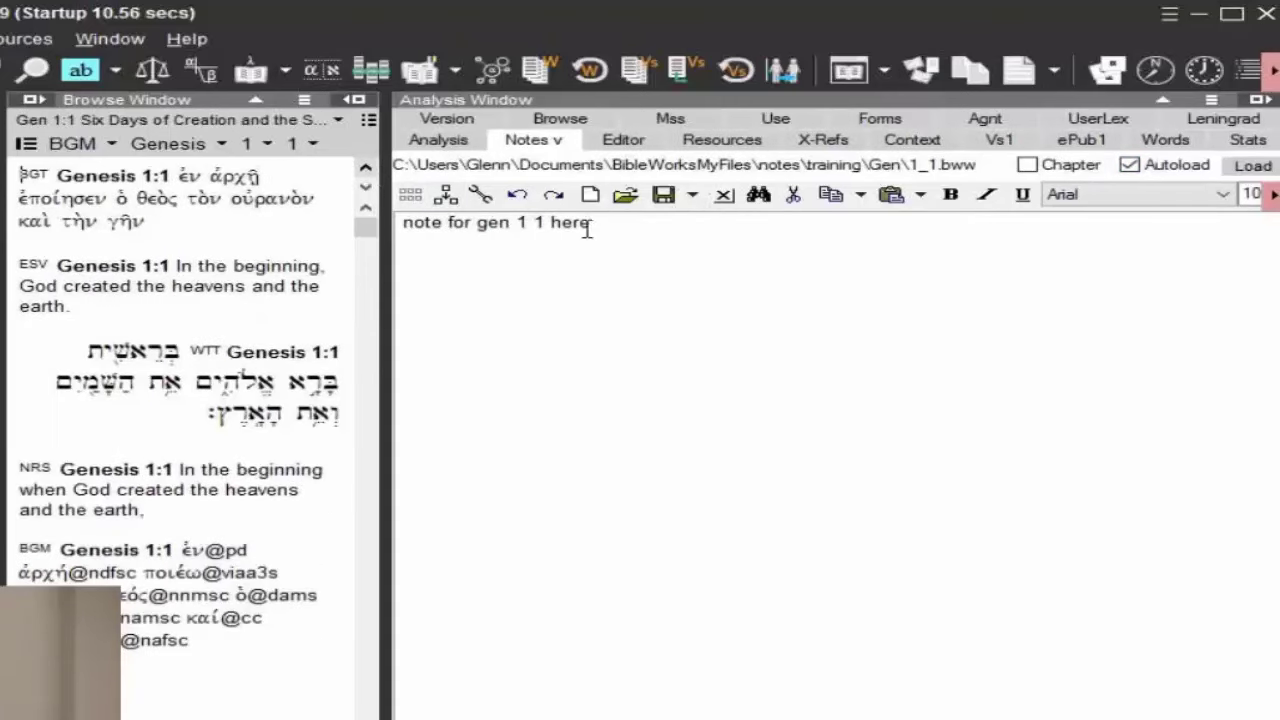
pyautogui.click(365, 187)
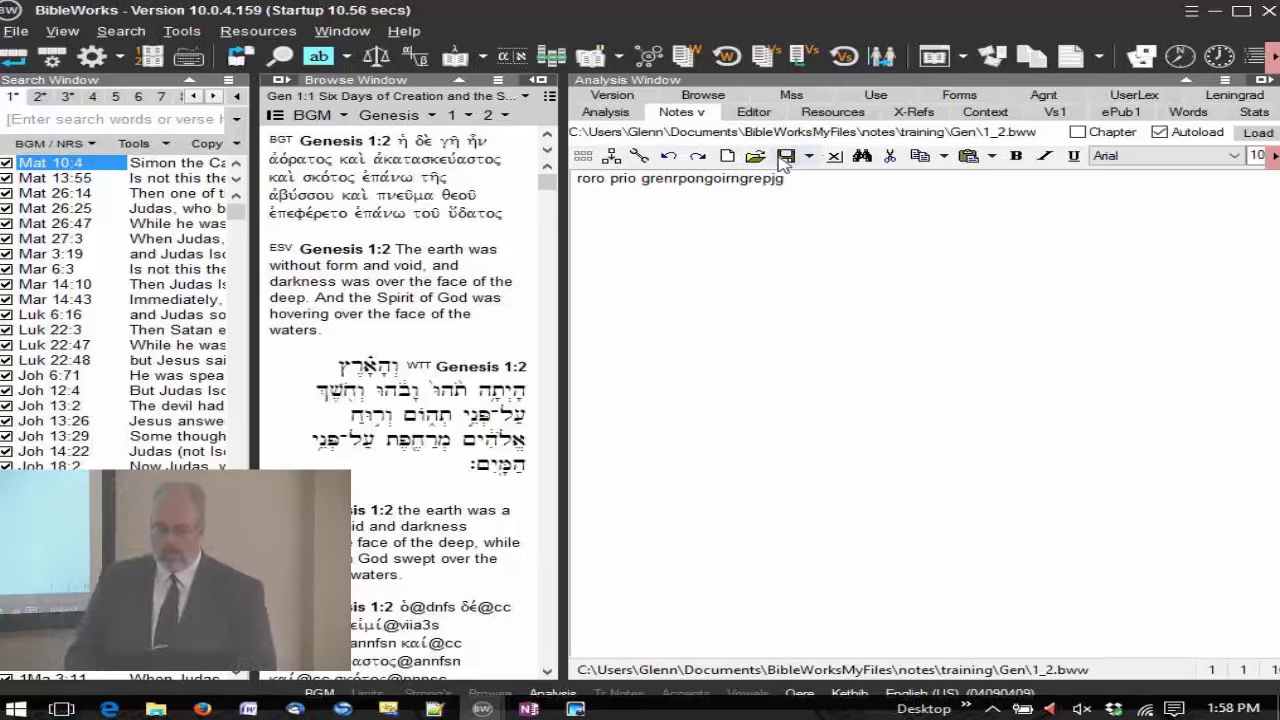
pyautogui.click(808, 158)
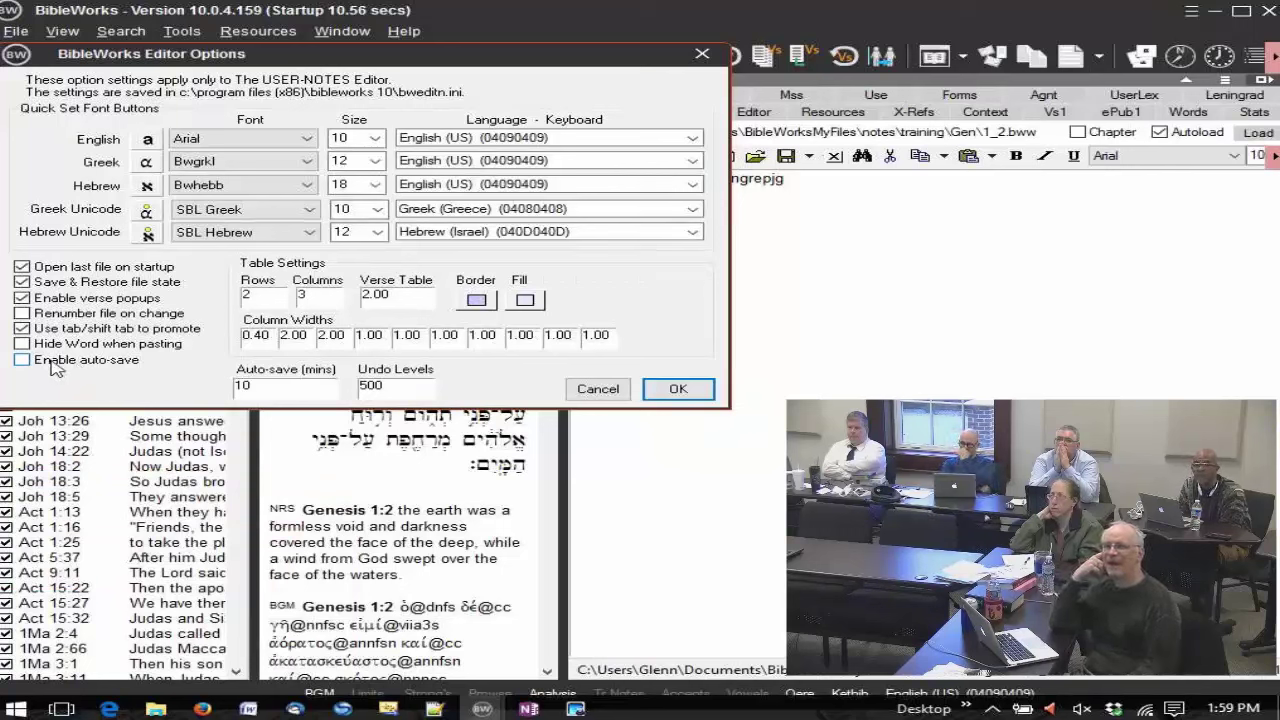
pyautogui.click(605, 389)
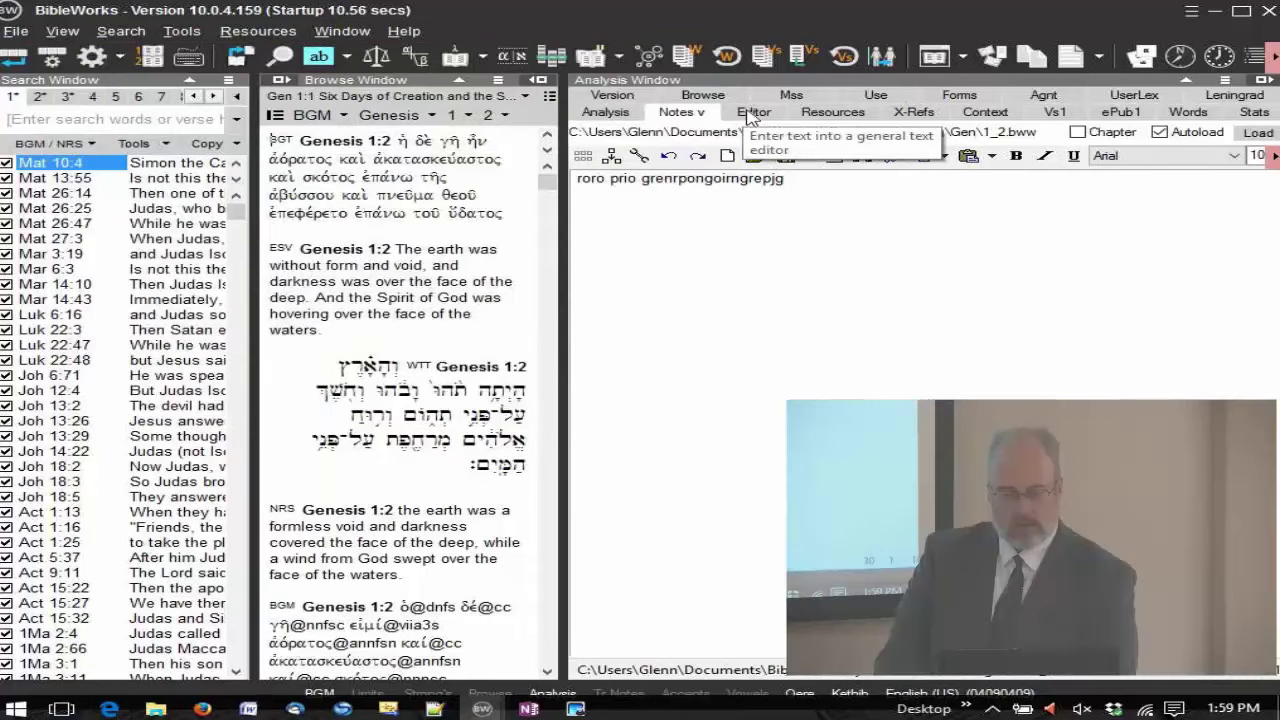
# Open the general text editor with its full formatting toolbar and look at the choices for saving the document.
pyautogui.click(752, 115)
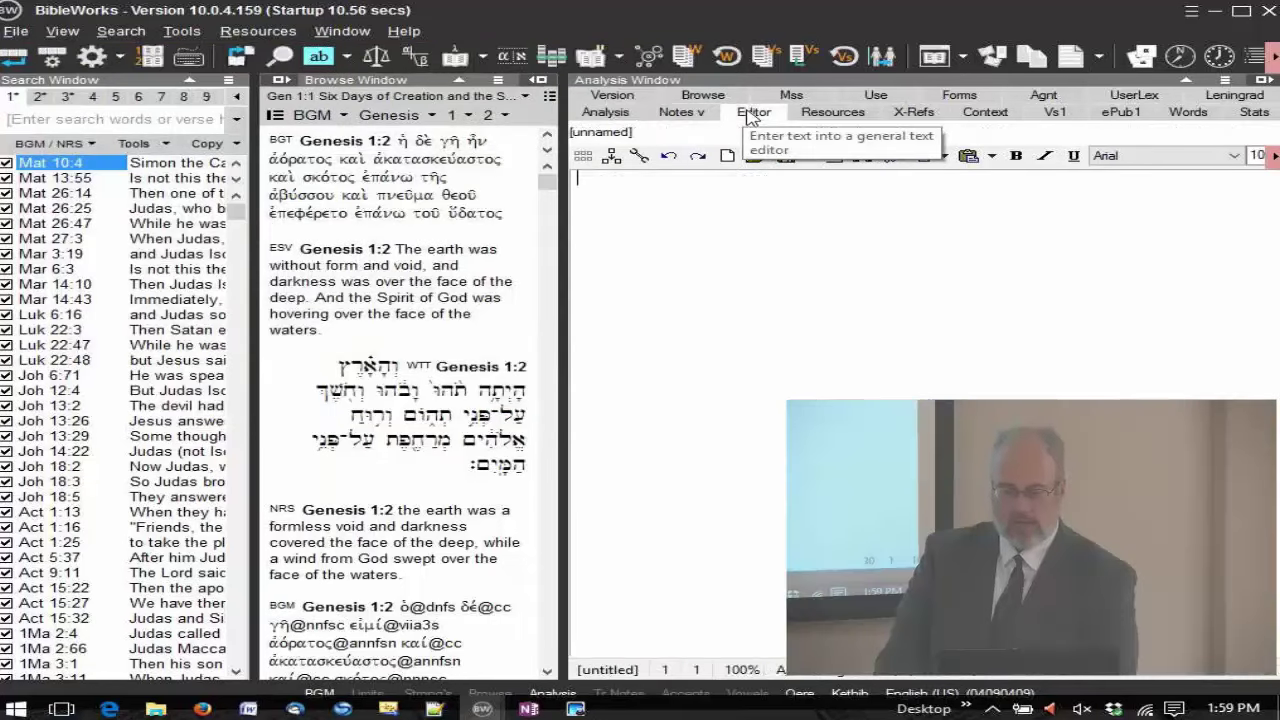
pyautogui.click(583, 157)
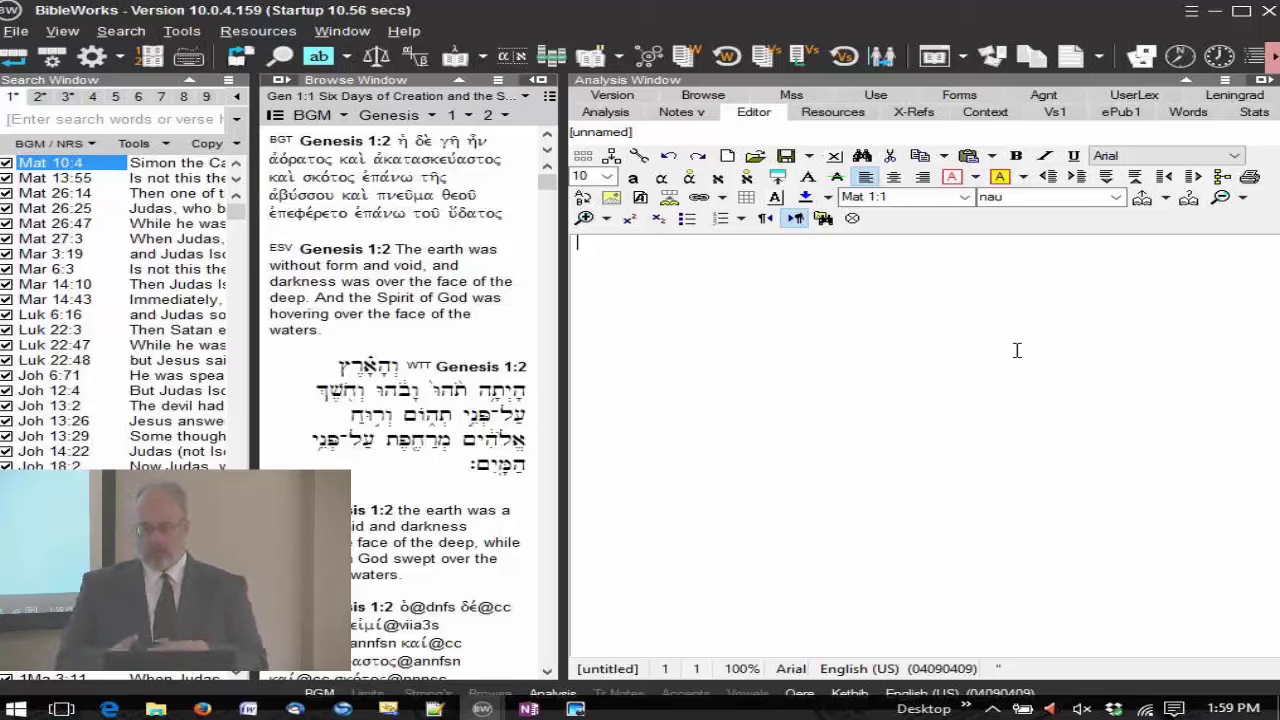
pyautogui.click(808, 156)
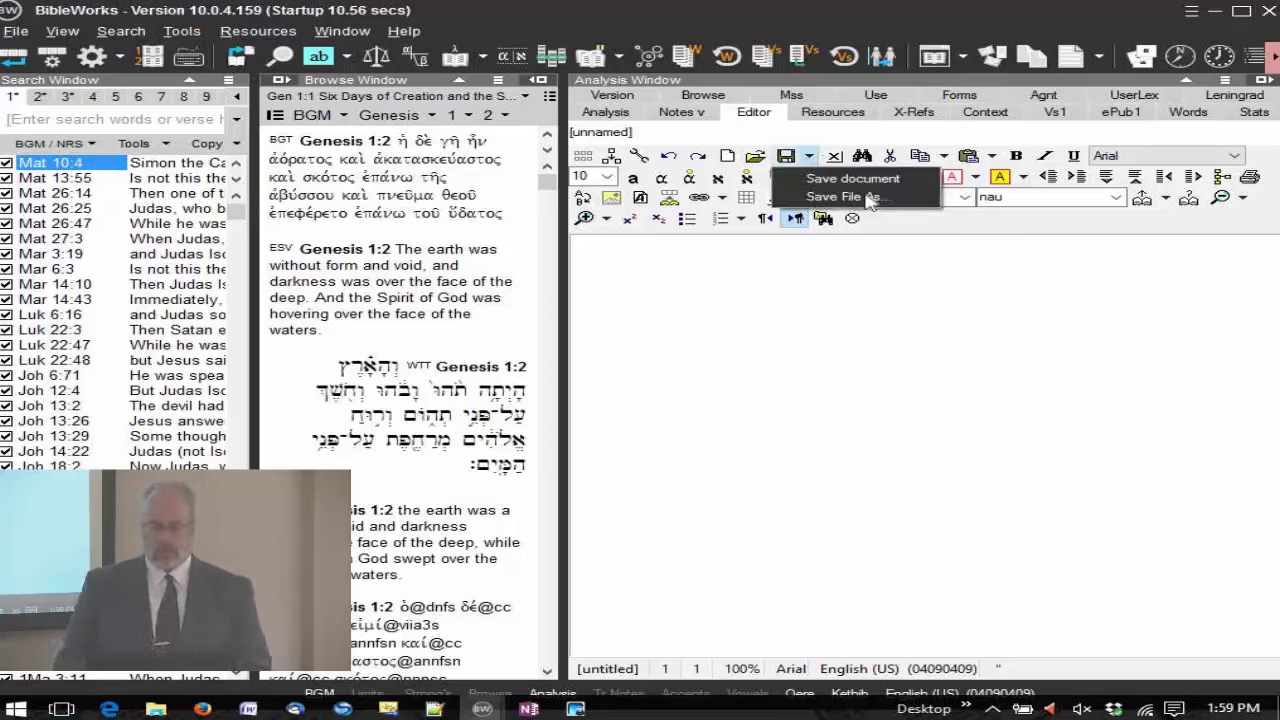
pyautogui.click(939, 300)
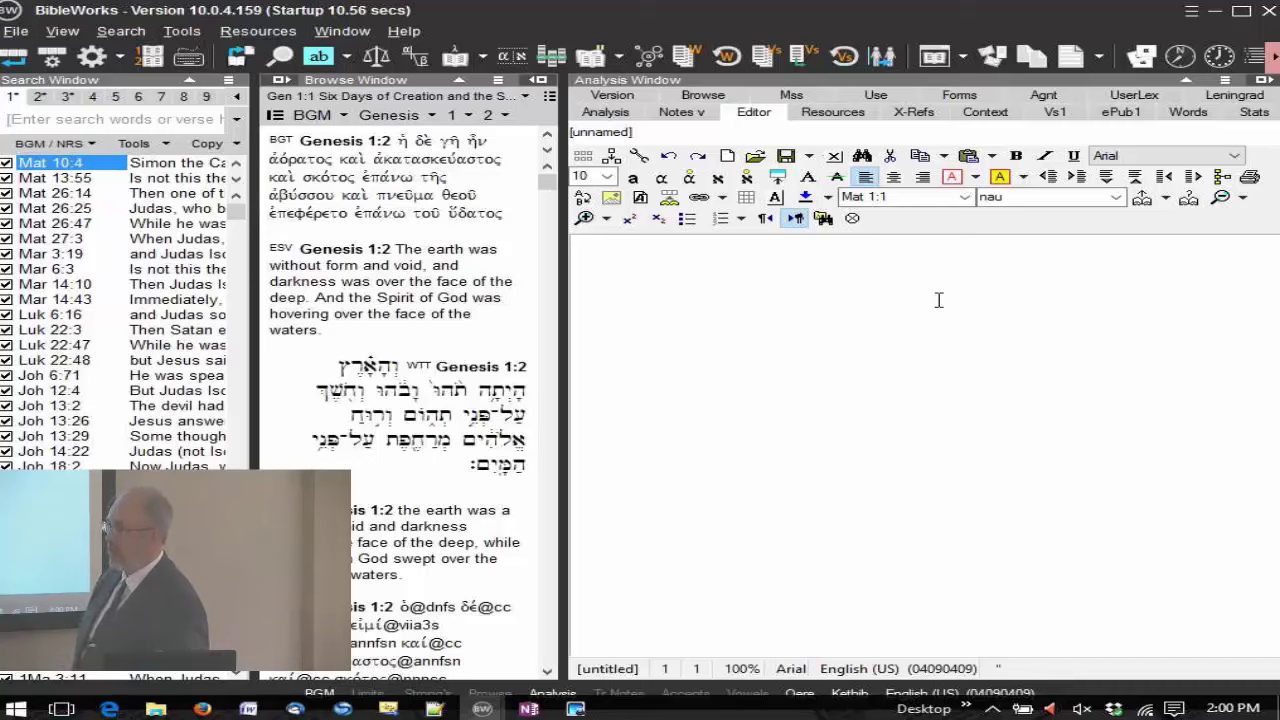
pyautogui.click(939, 300)
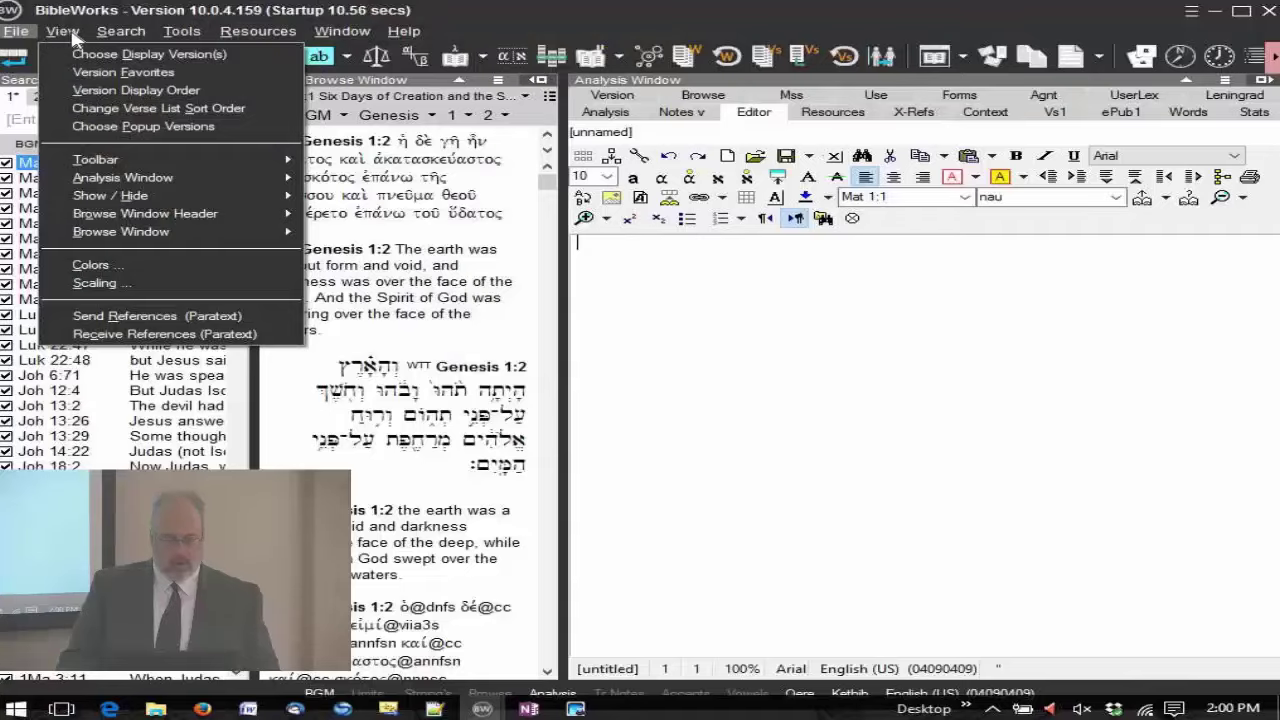
pyautogui.moveTo(190, 35)
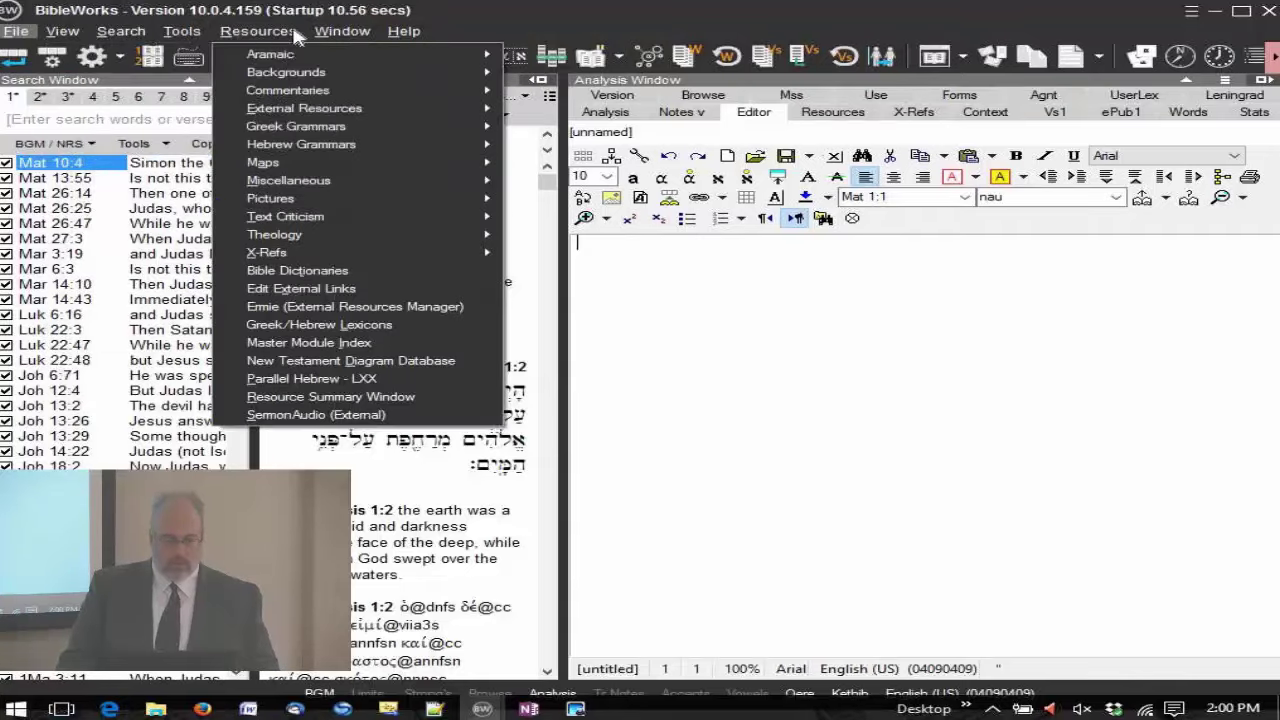
pyautogui.moveTo(365, 36)
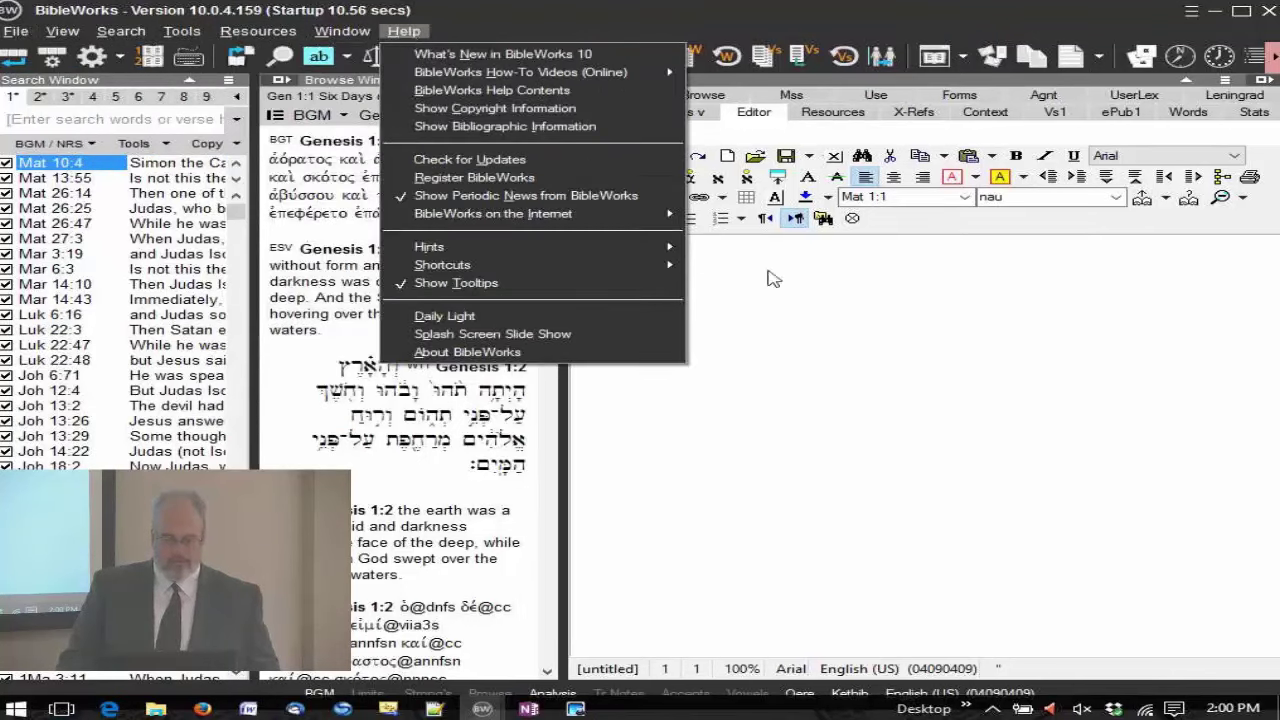
pyautogui.press('Escape')
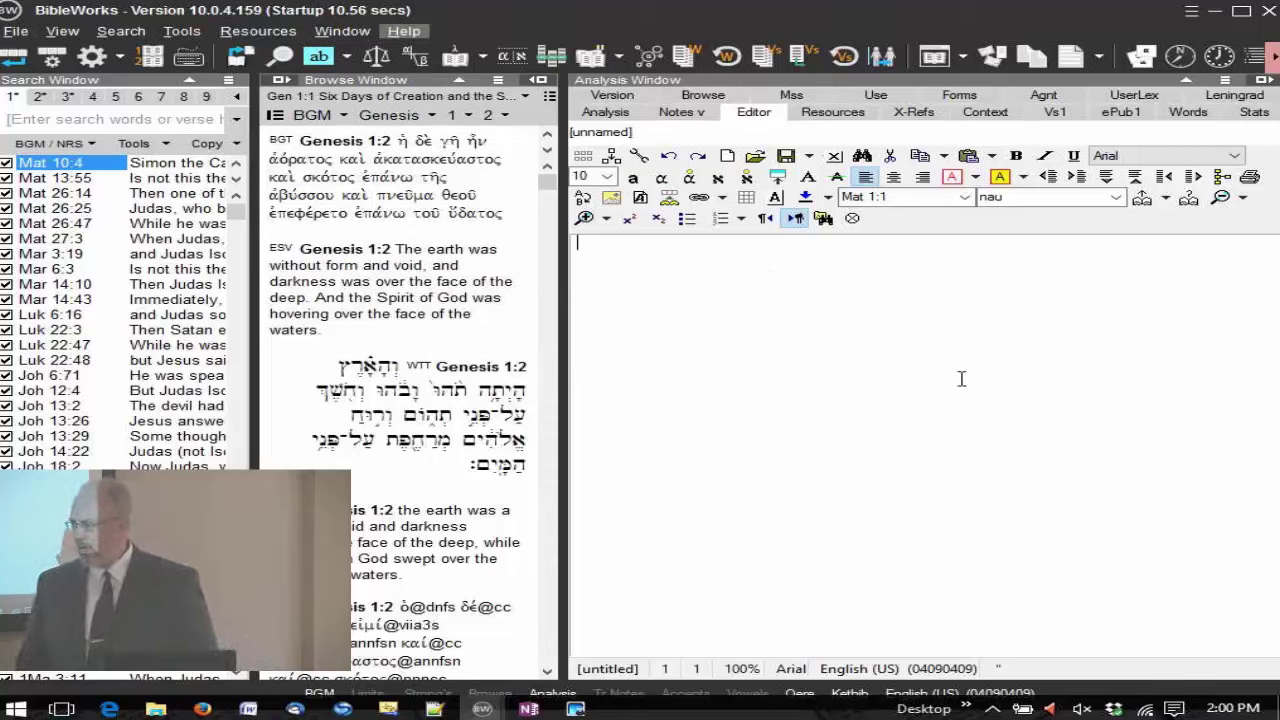
pyautogui.press('Escape')
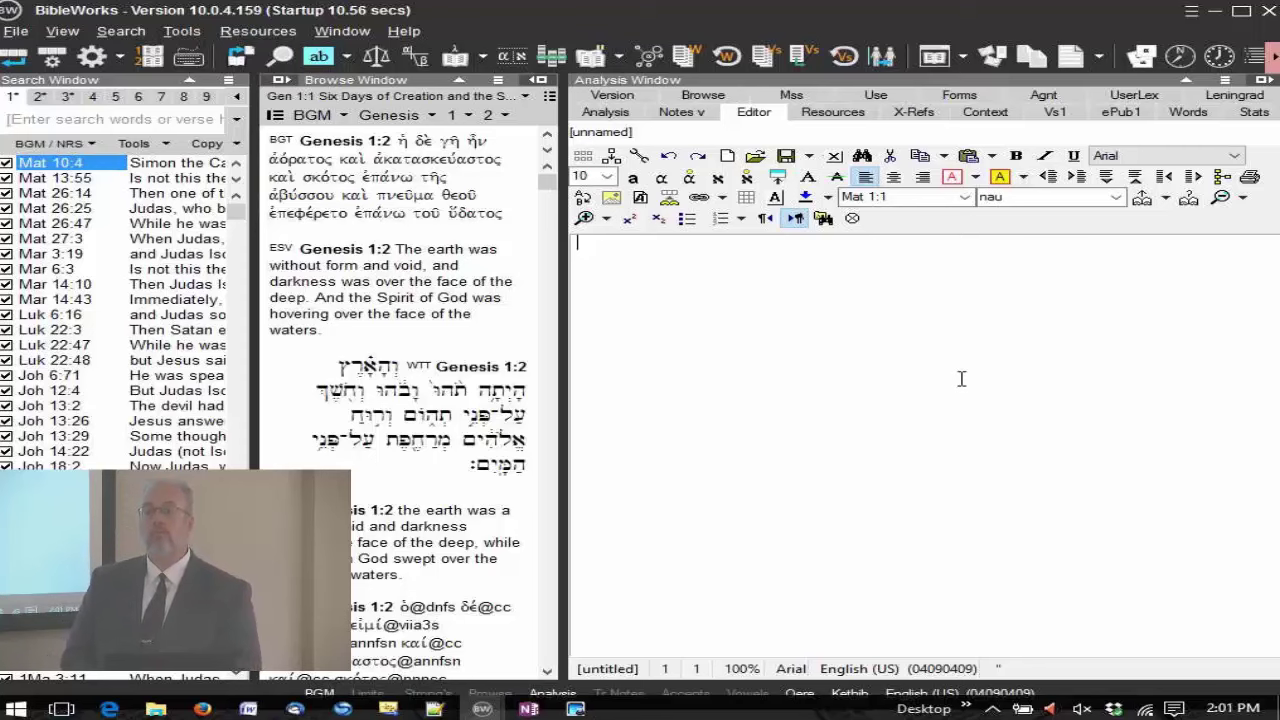
# Look at the user lexicon again and return to the Genesis 1:2 verse note.
pyautogui.click(1145, 96)
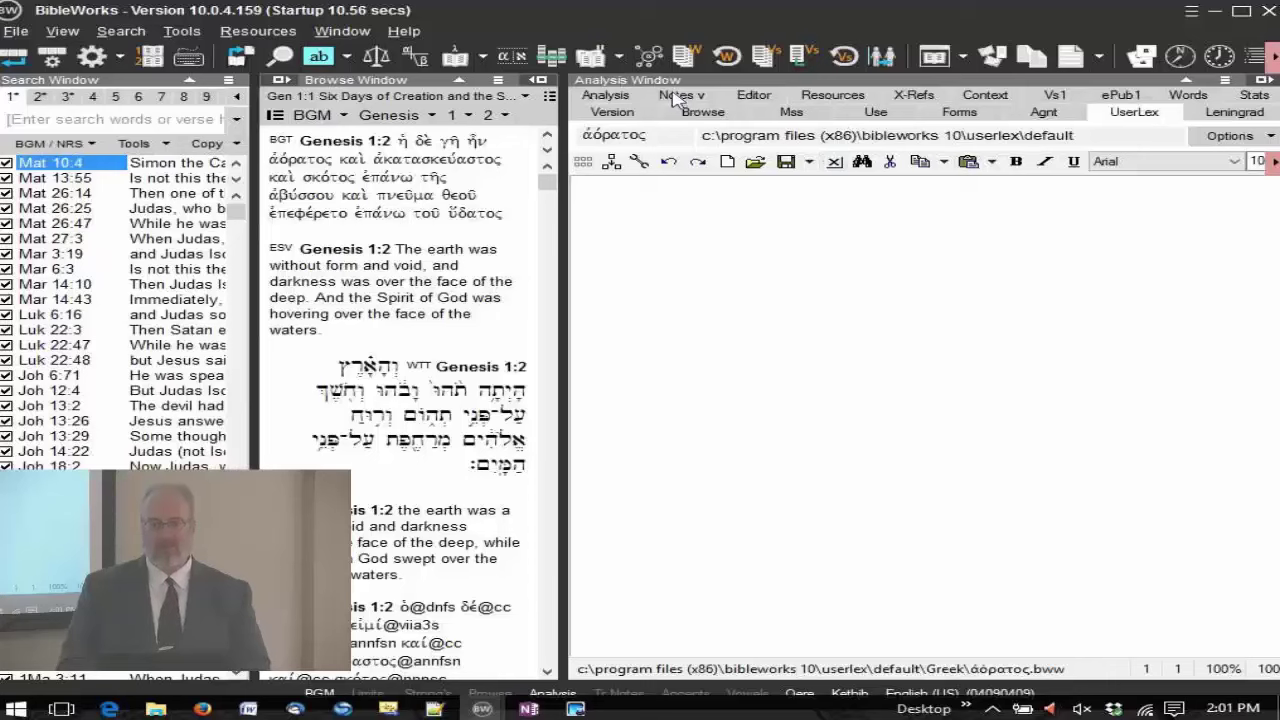
pyautogui.click(675, 97)
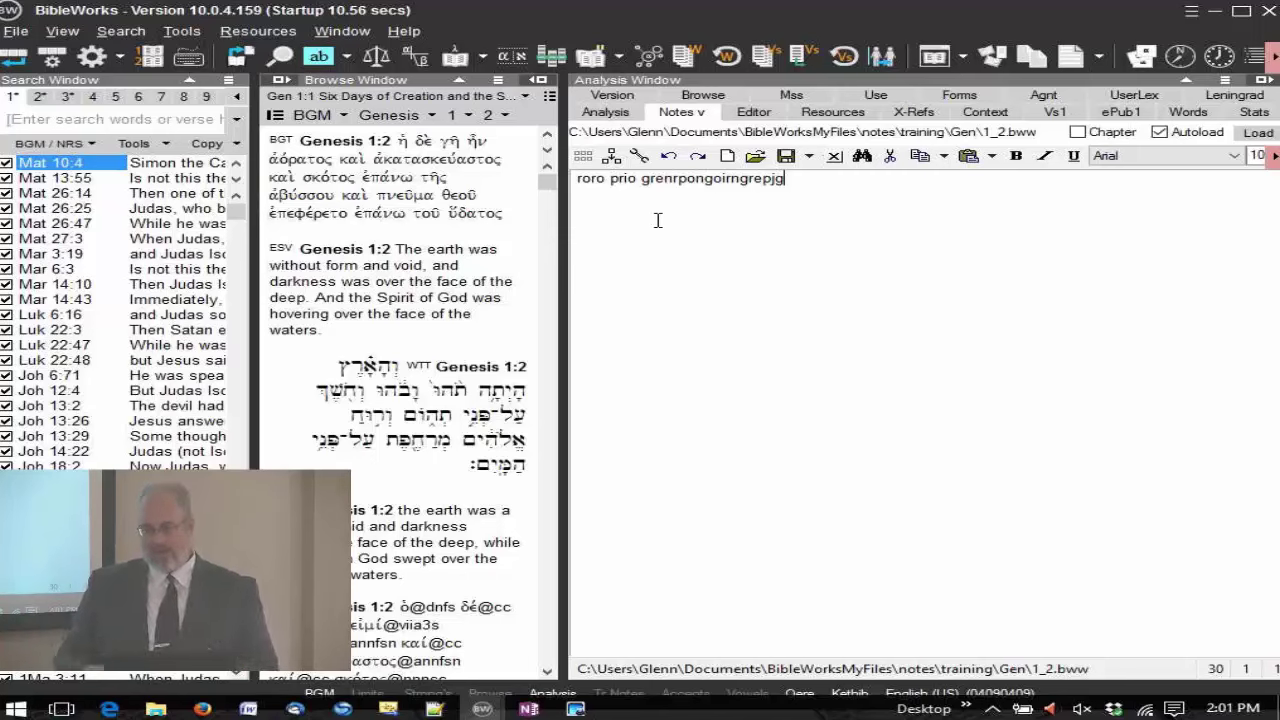
# Open the Report Generator and reposition its dialog.
pyautogui.click(182, 31)
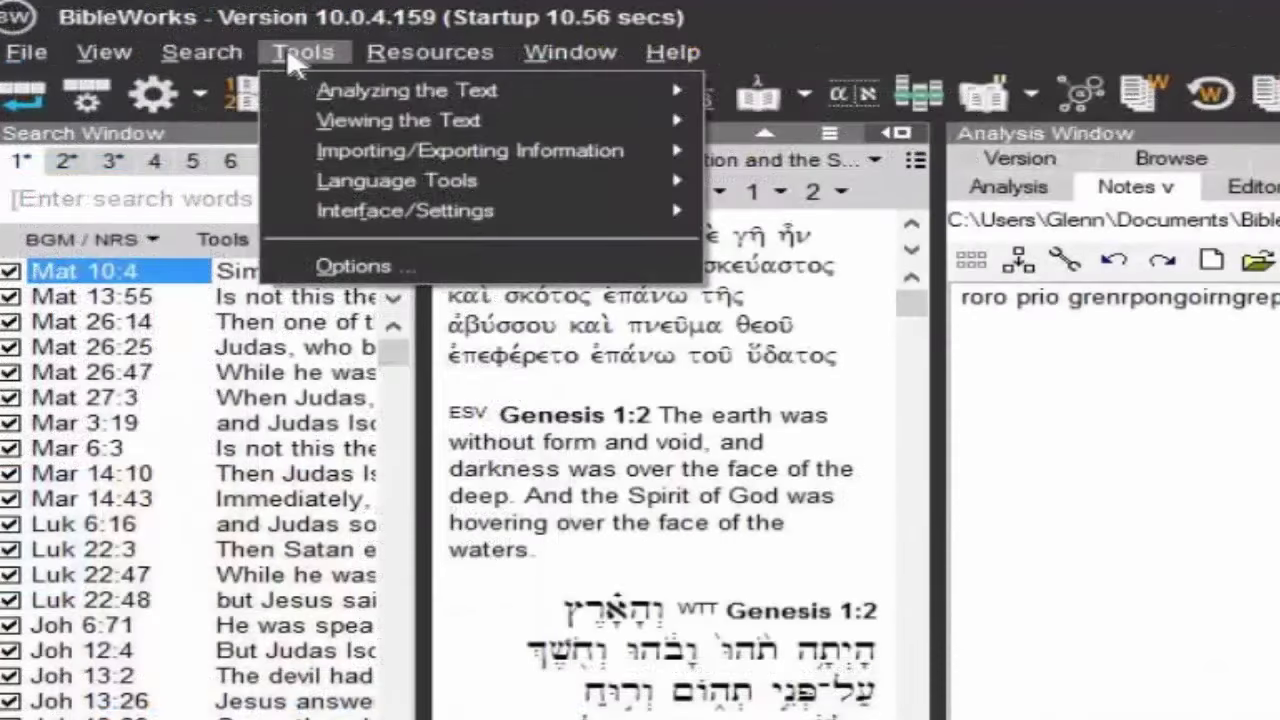
pyautogui.moveTo(523, 166)
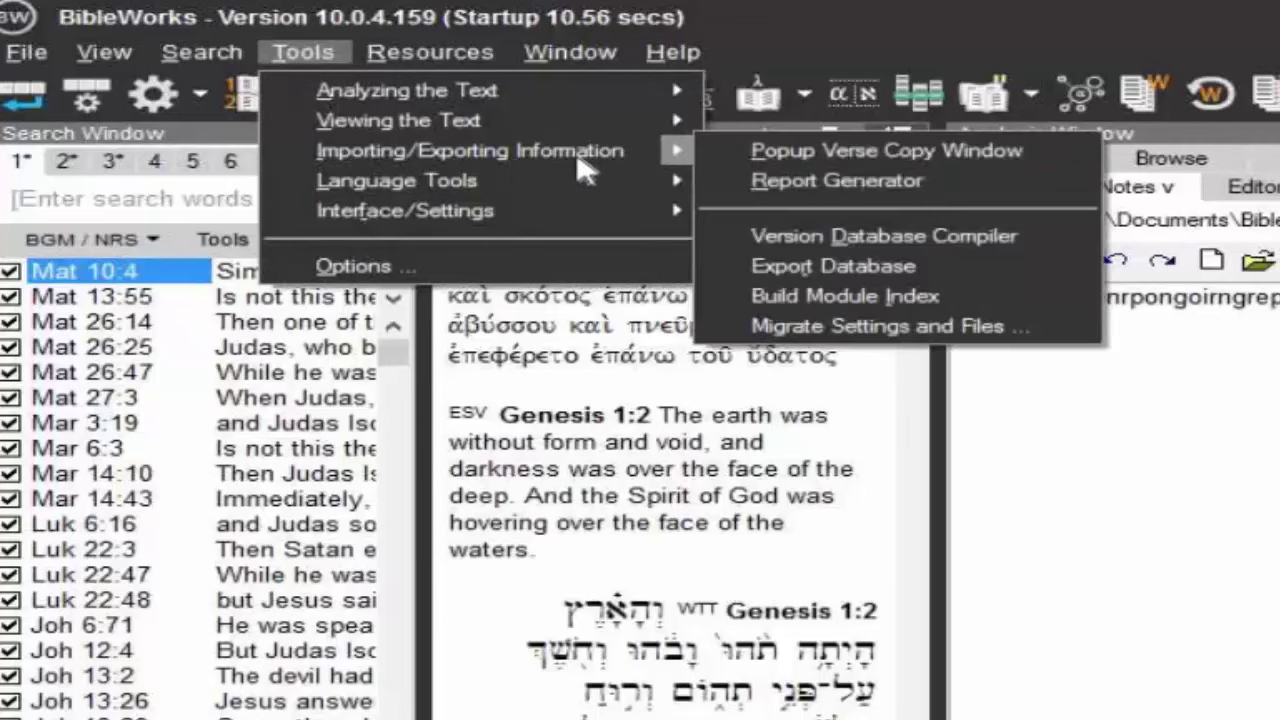
pyautogui.click(918, 183)
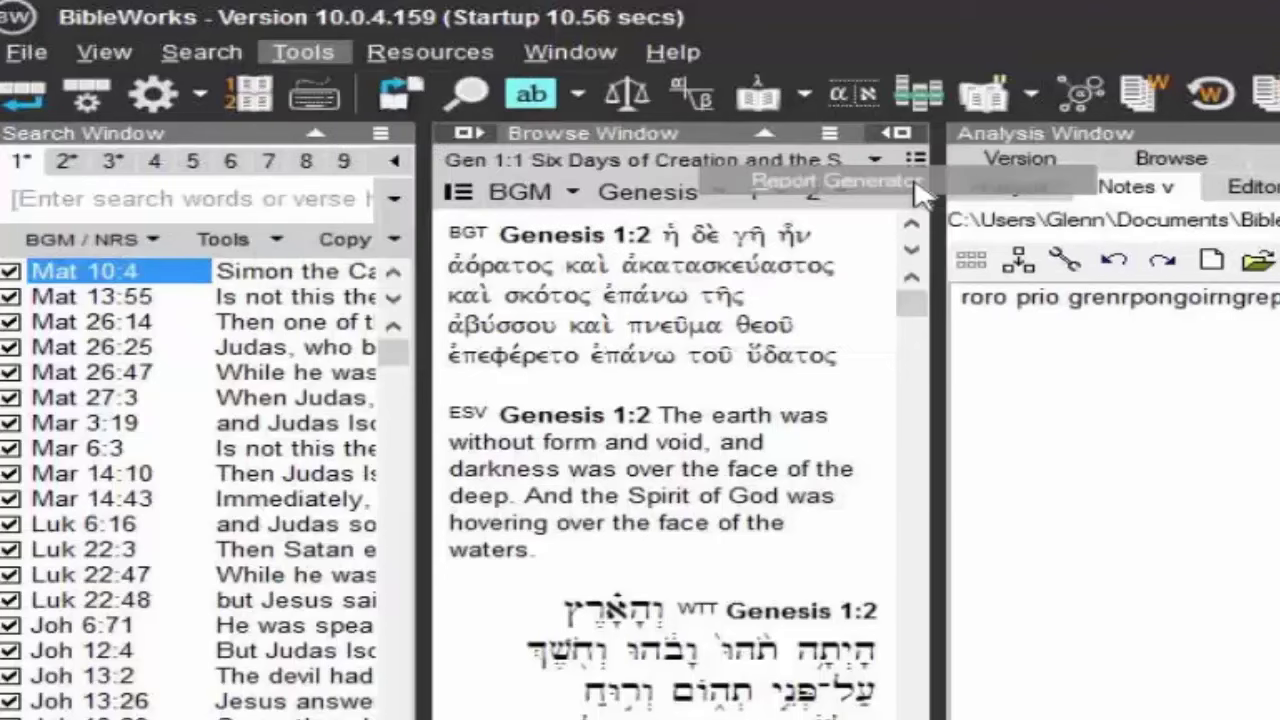
pyautogui.moveTo(1085, 335); pyautogui.dragTo(1043, 262)
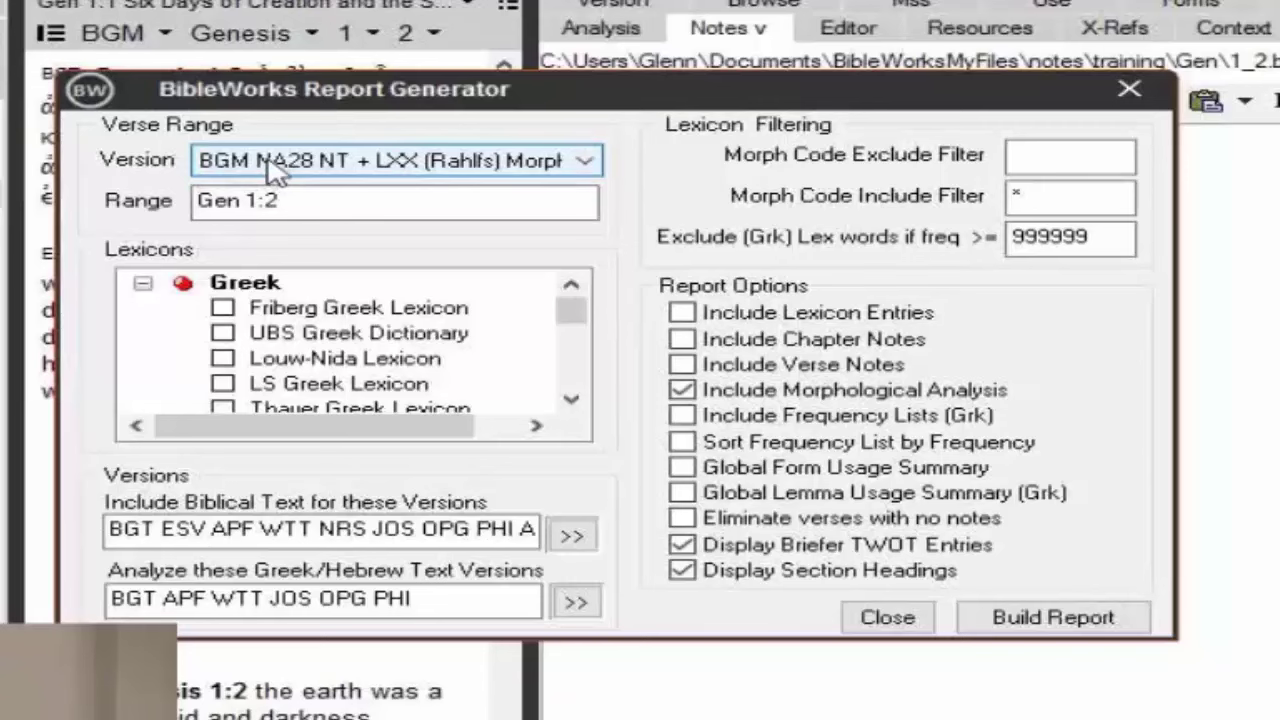
# Set the report's verse range to Gen 1:1:2, keeping the BGM version.
pyautogui.moveTo(290, 202); pyautogui.dragTo(198, 202)
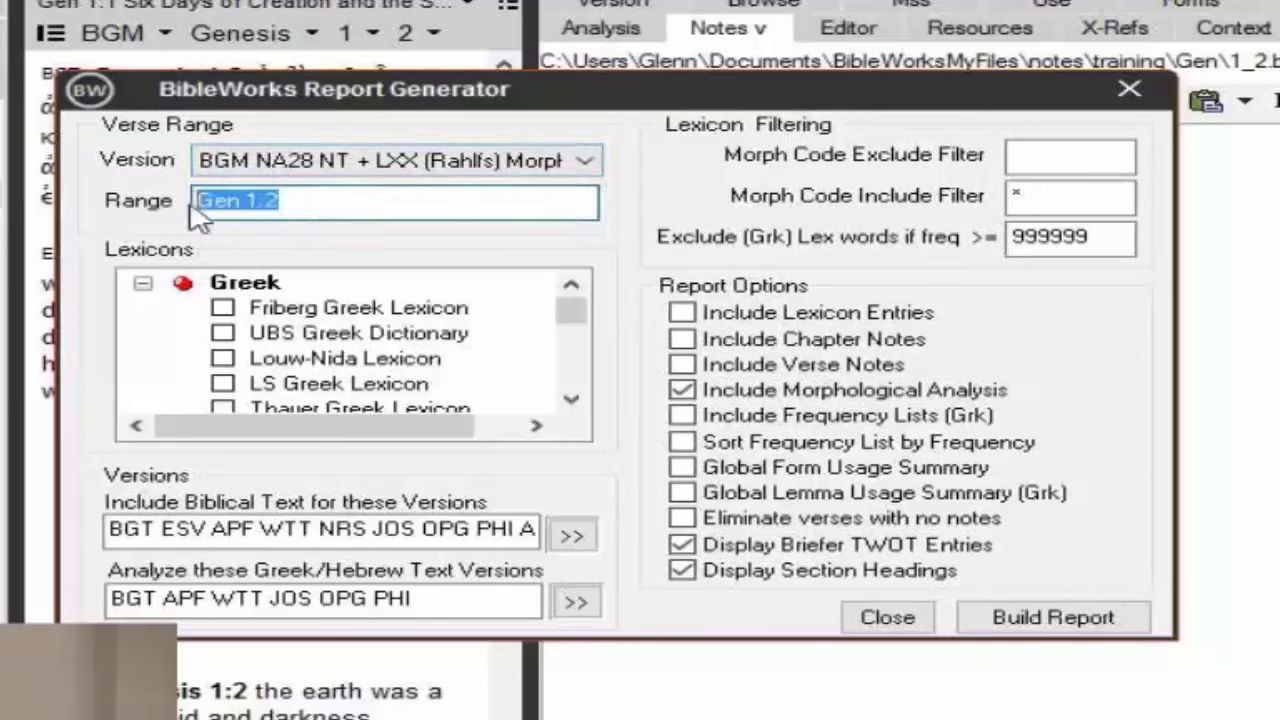
pyautogui.click(288, 202)
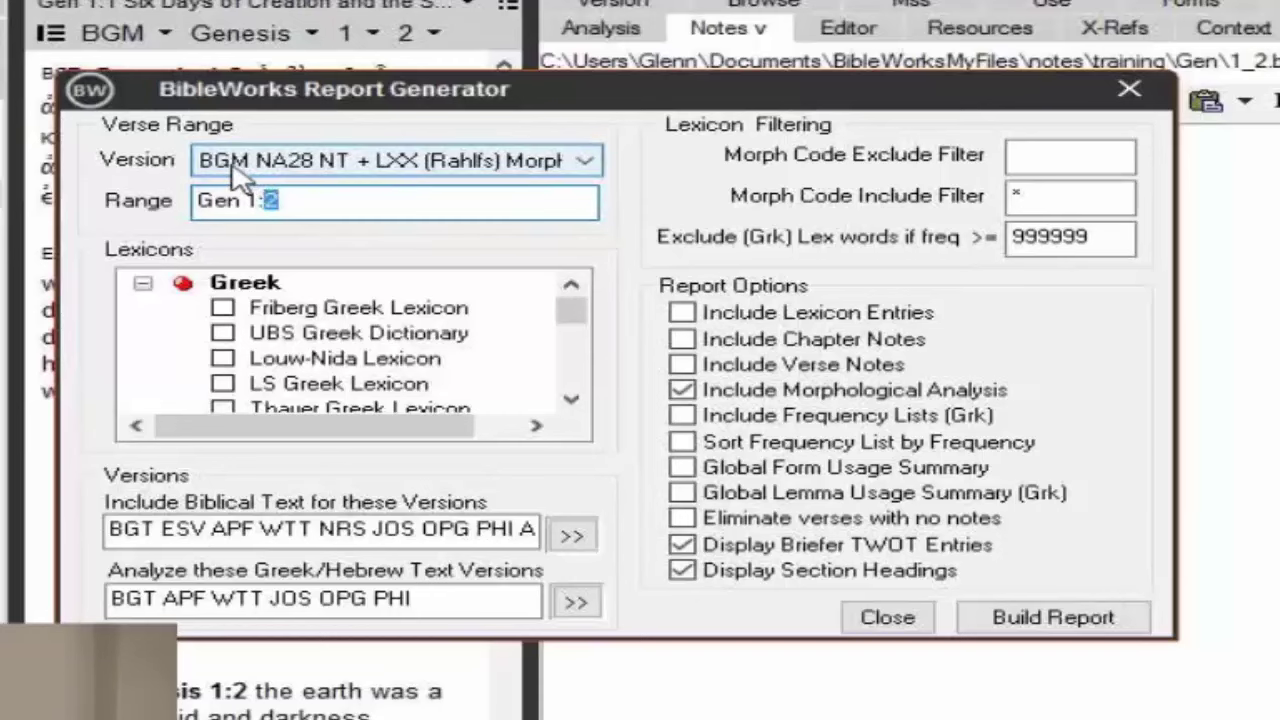
pyautogui.click(585, 162)
pyautogui.click(623, 143)
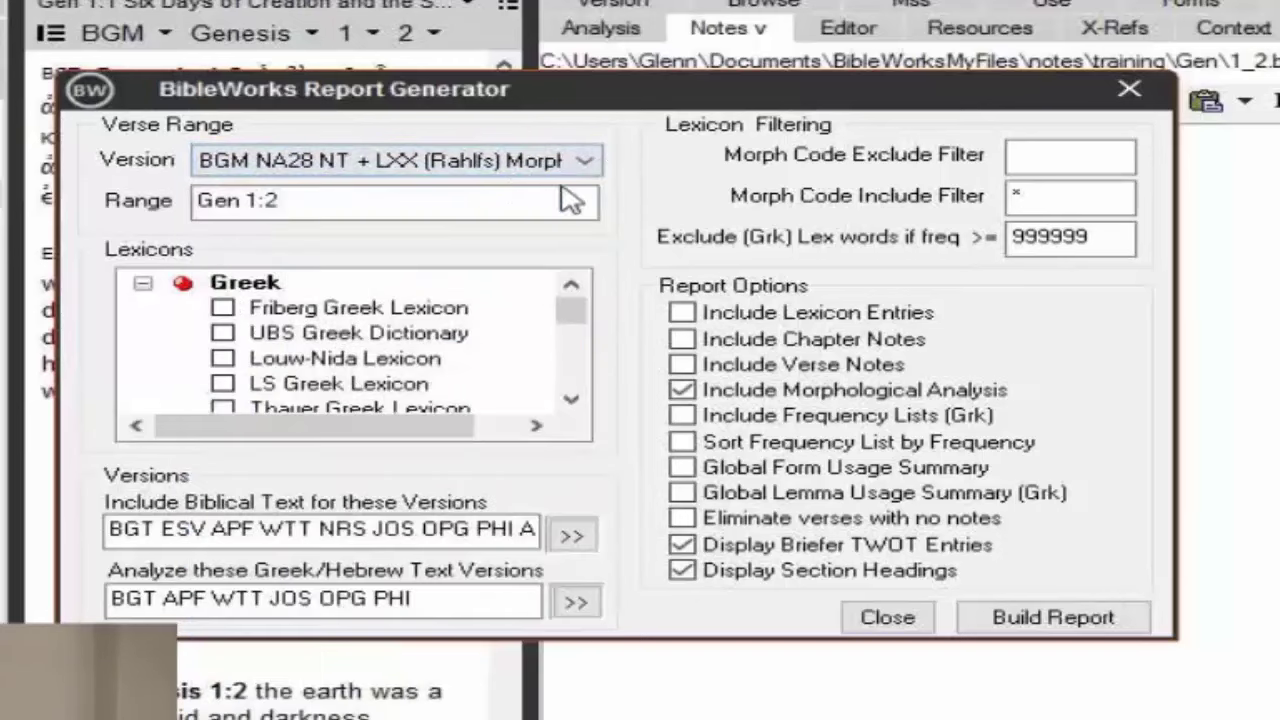
pyautogui.click(288, 204)
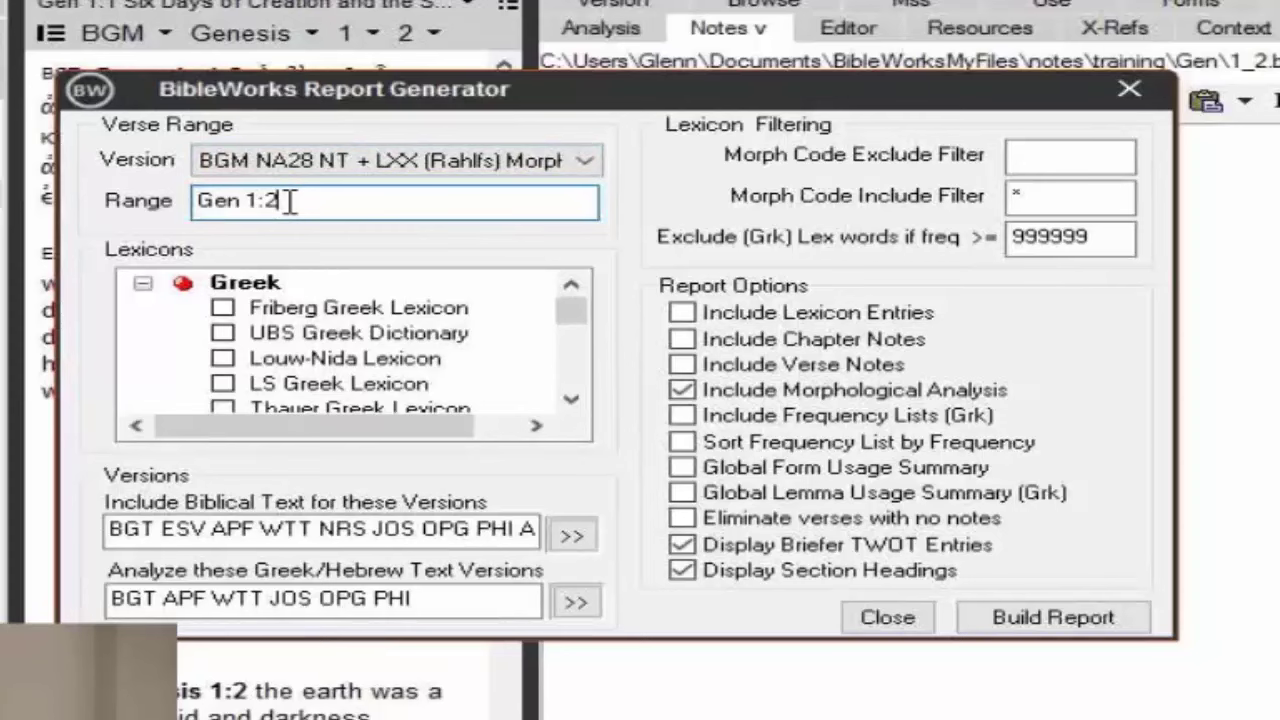
pyautogui.press('BackSpace')
pyautogui.write('1:2')
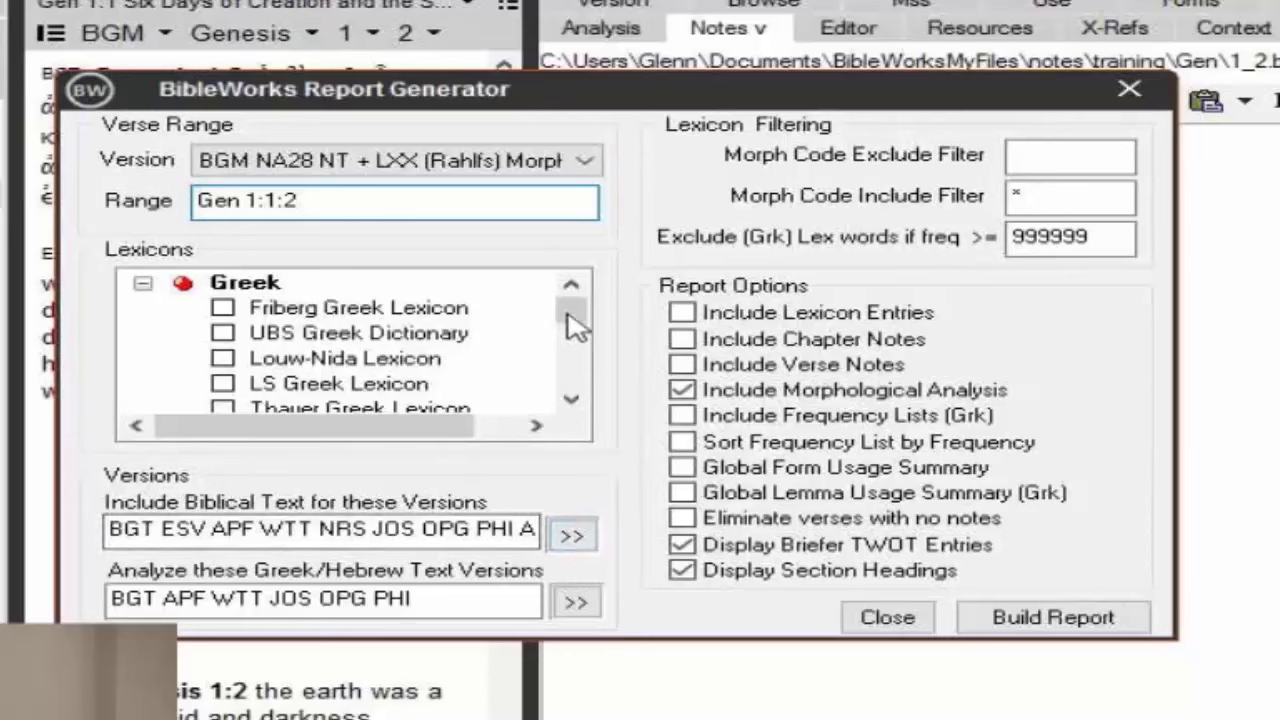
# Exclude the BDB Hebrew Lexicon (Full) from the report and include the Holladay Hebrew Lexicon instead.
pyautogui.moveTo(572, 323); pyautogui.dragTo(573, 372)
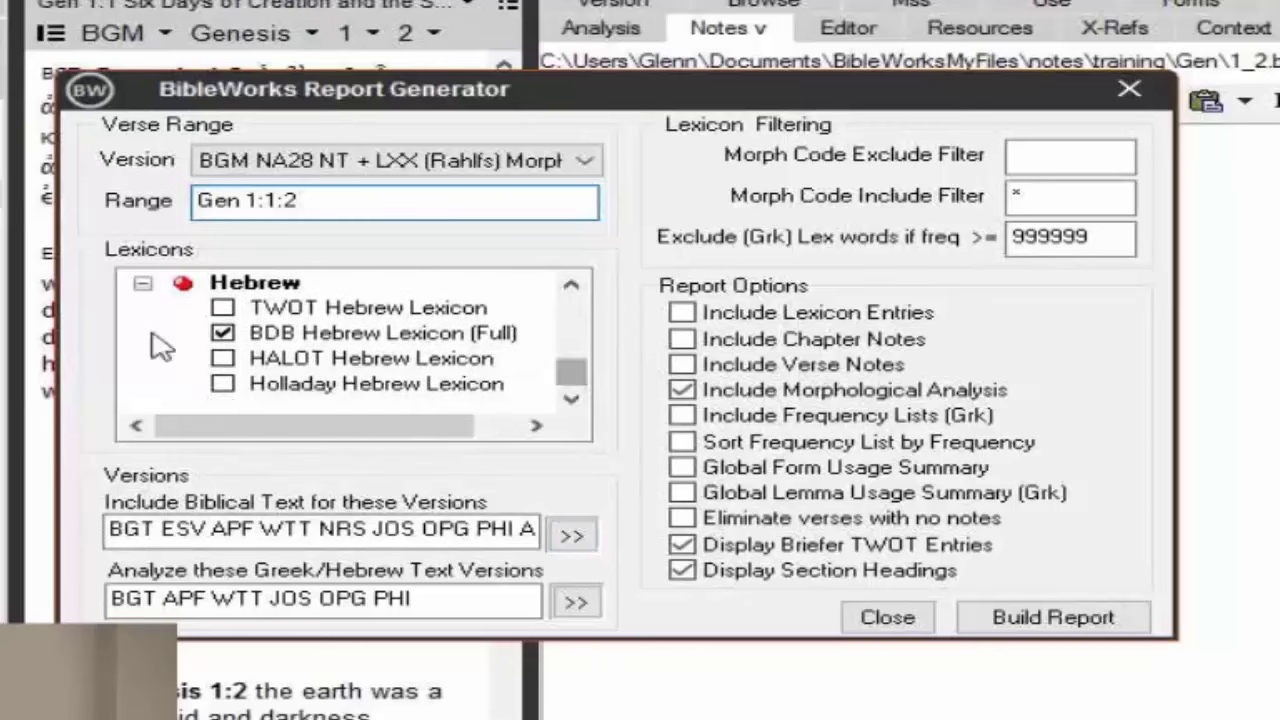
pyautogui.click(223, 334)
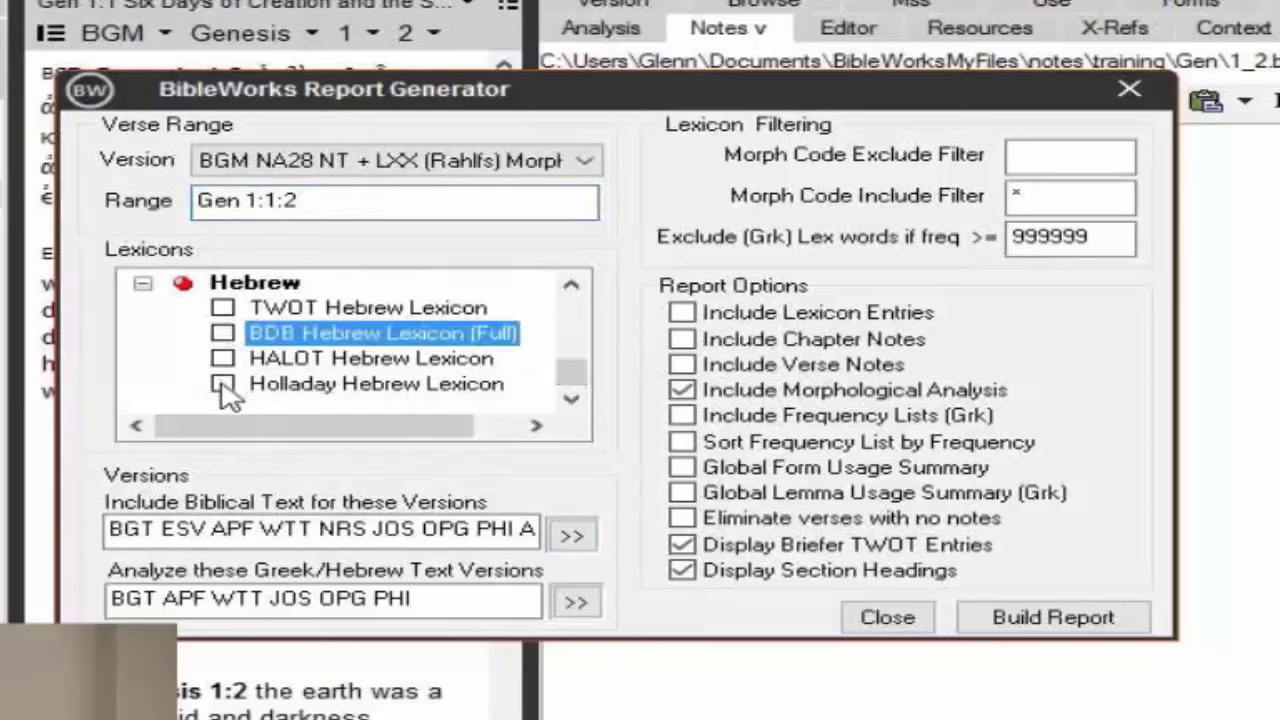
pyautogui.click(223, 386)
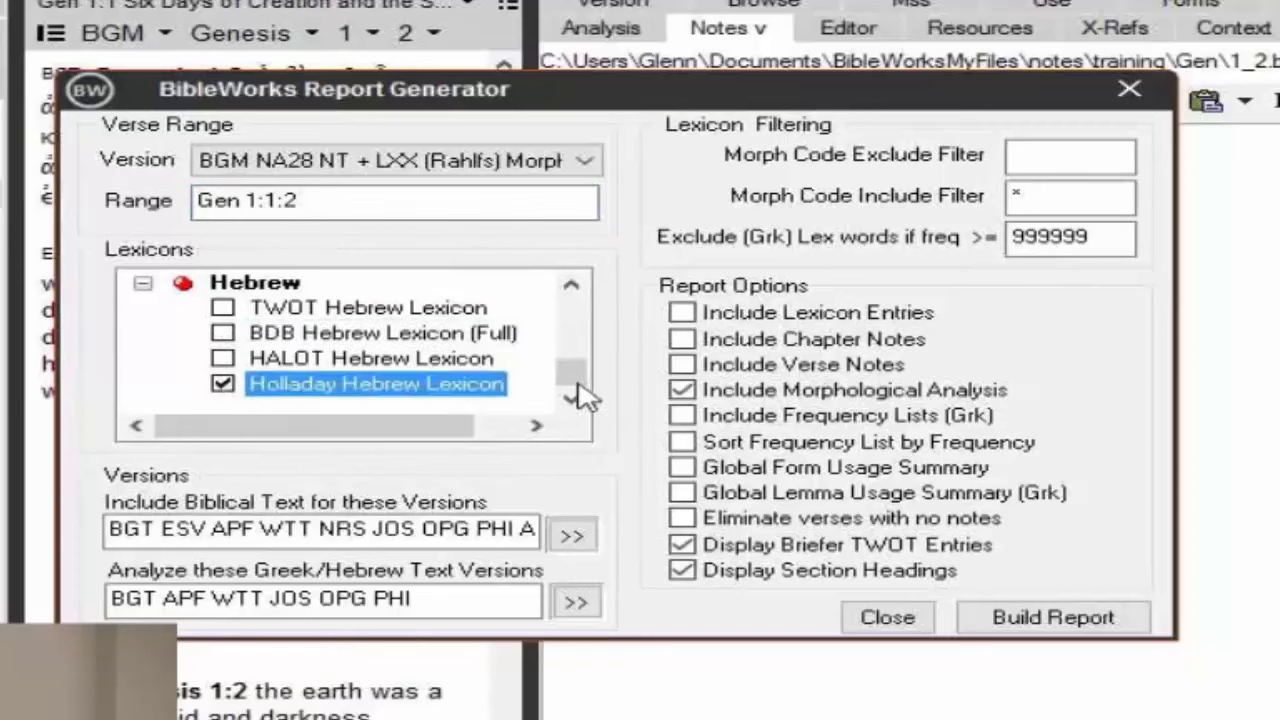
# Replace the versions whose biblical text is included in the report with esv bgt wtt.
pyautogui.click(117, 527)
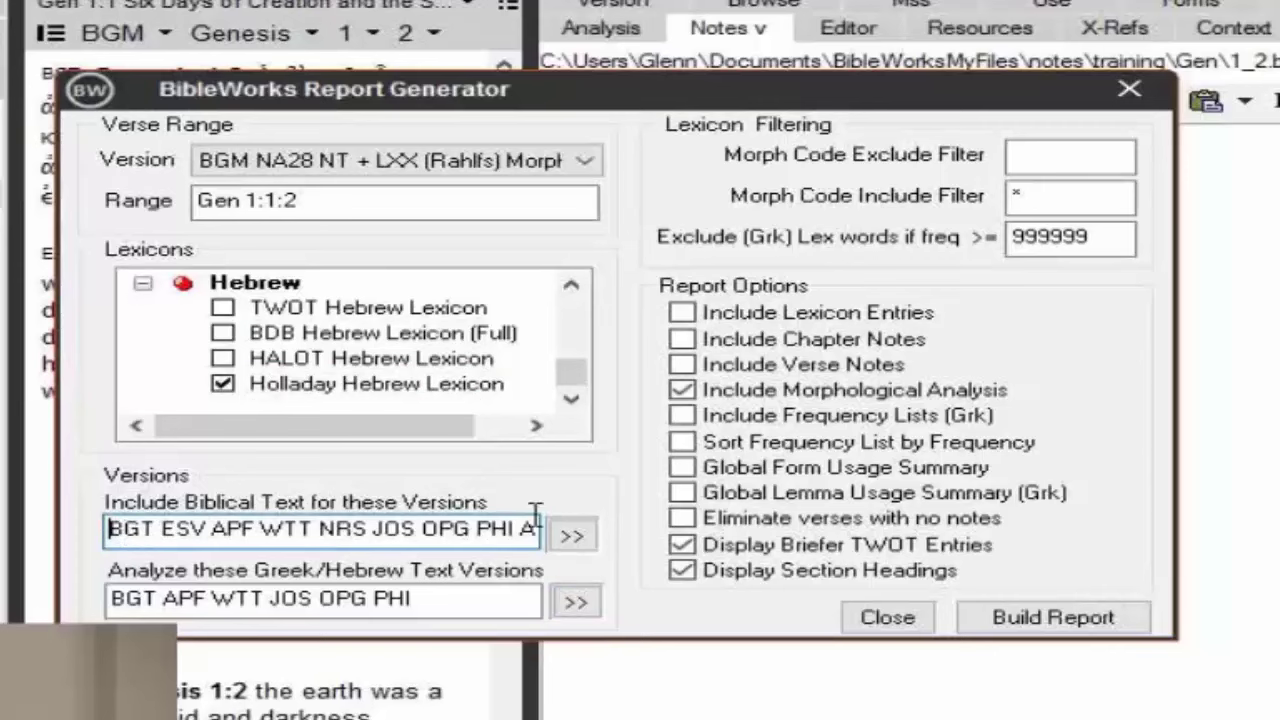
pyautogui.hotkey('ctrl', 'a')
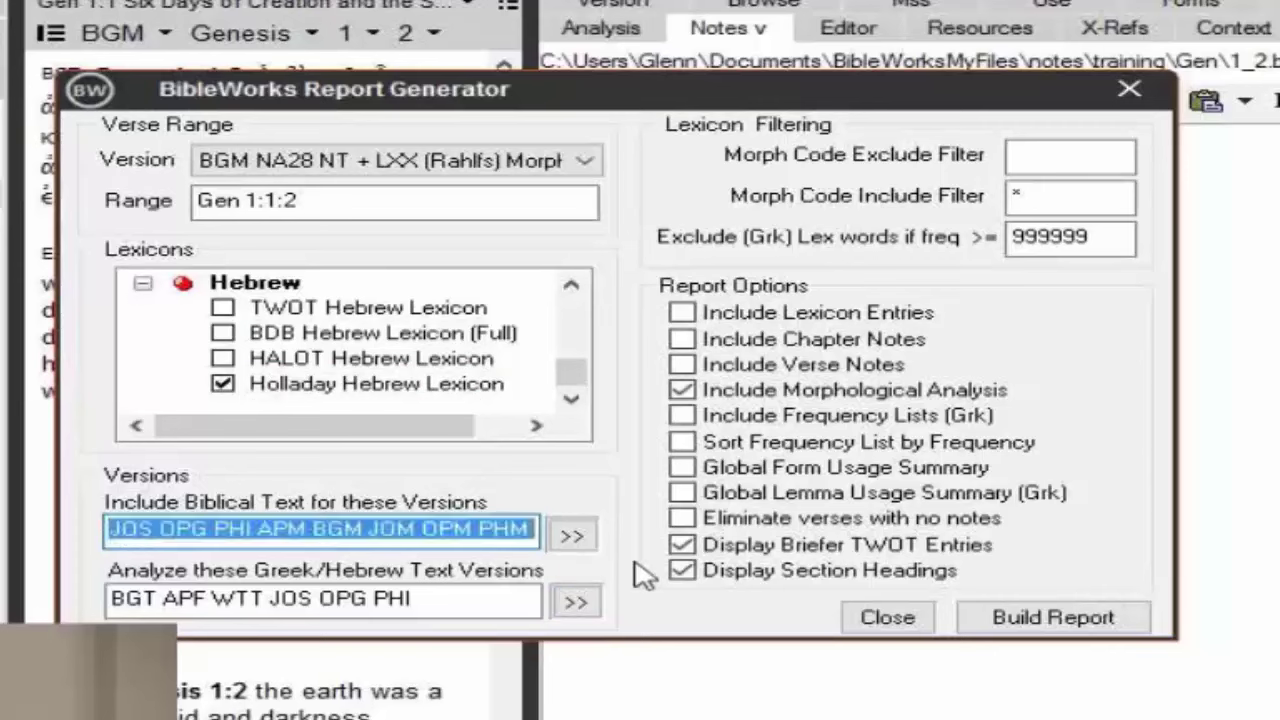
pyautogui.press('Delete')
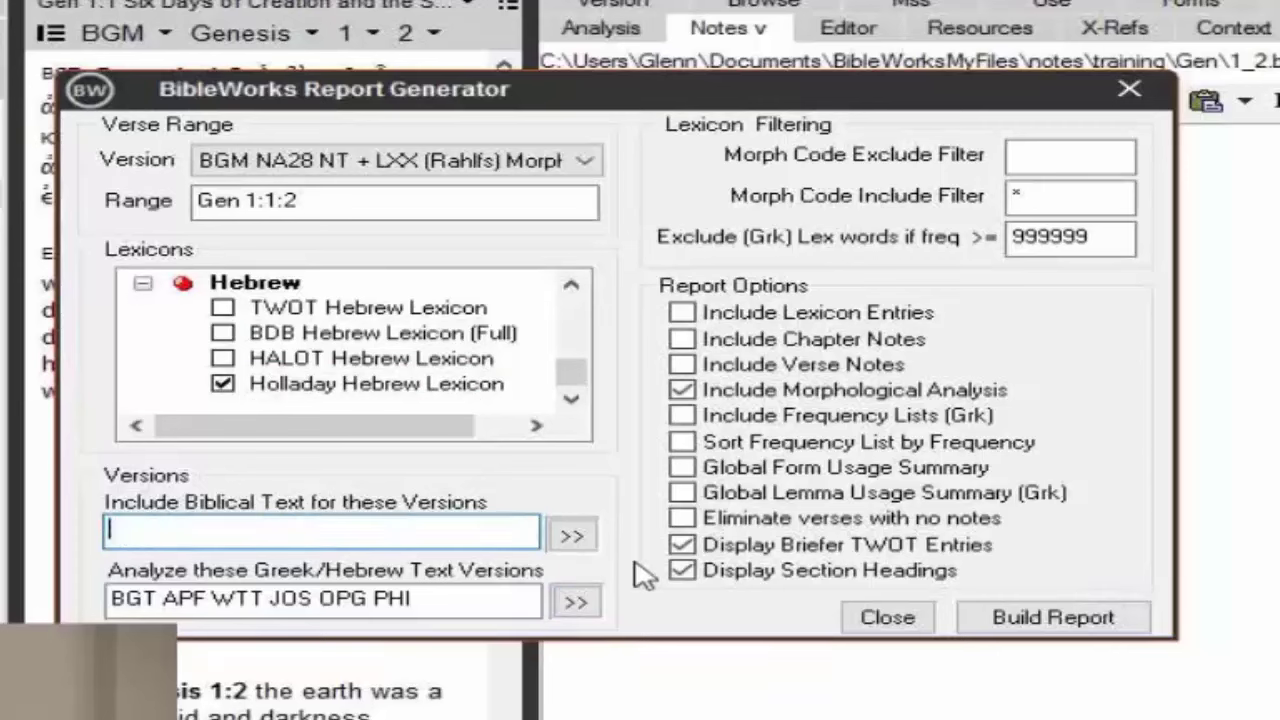
pyautogui.write('esv bgt wtt')
# Set the Greek/Hebrew text versions for analysis to bgm wtm.
pyautogui.click(485, 599)
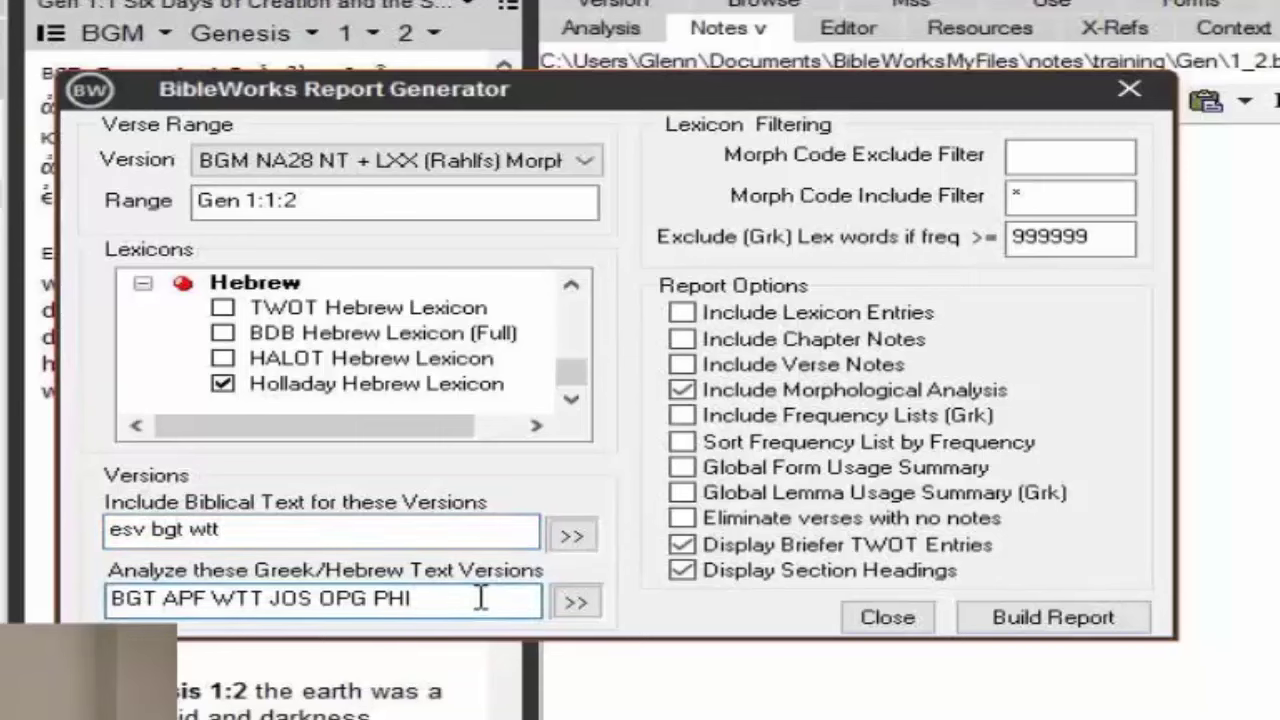
pyautogui.moveTo(108, 600); pyautogui.dragTo(420, 600)
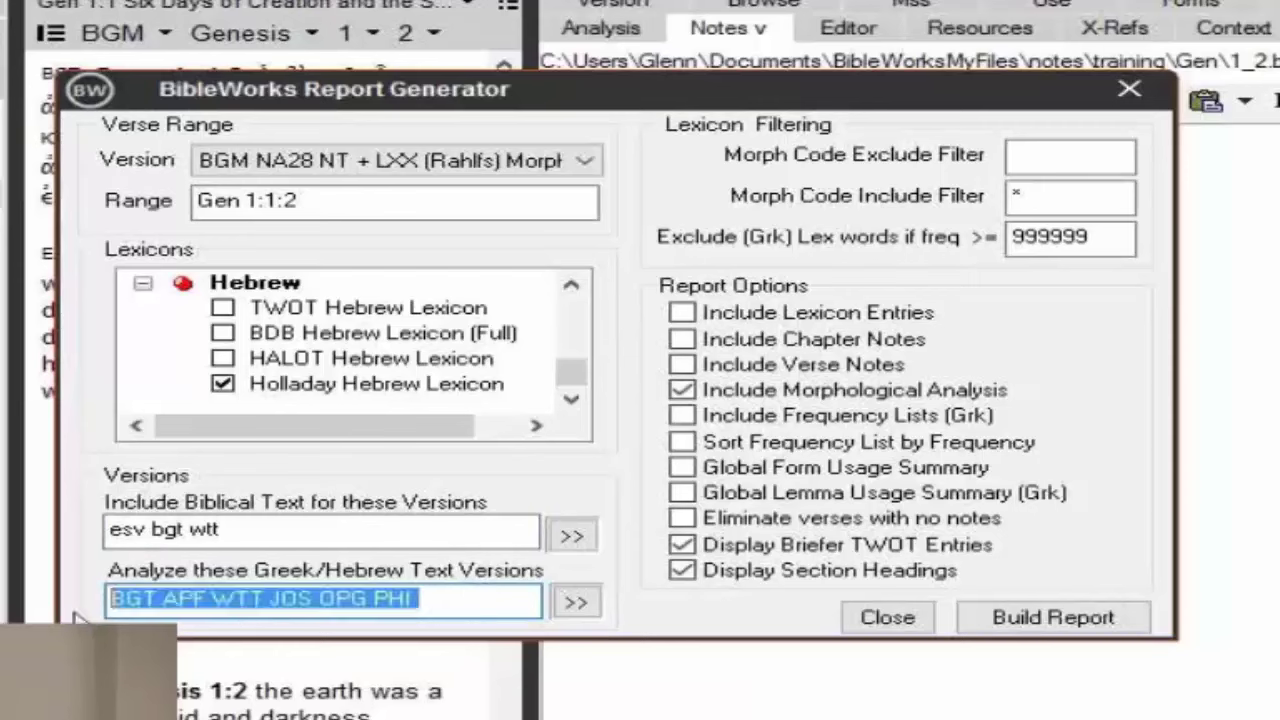
pyautogui.write('bgt wtt')
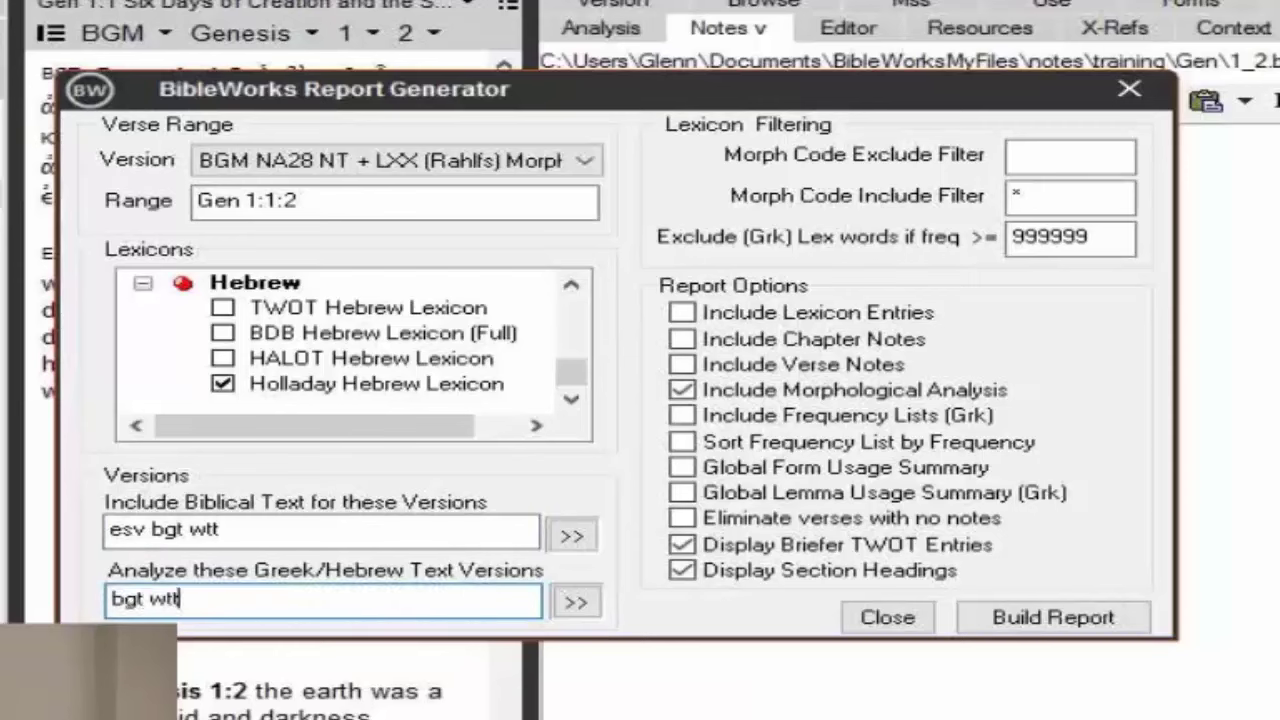
pyautogui.press('BackSpace')
pyautogui.press('BackSpace')
pyautogui.press('BackSpace')
pyautogui.press('BackSpace')
pyautogui.press('BackSpace')
pyautogui.write('m wtm')
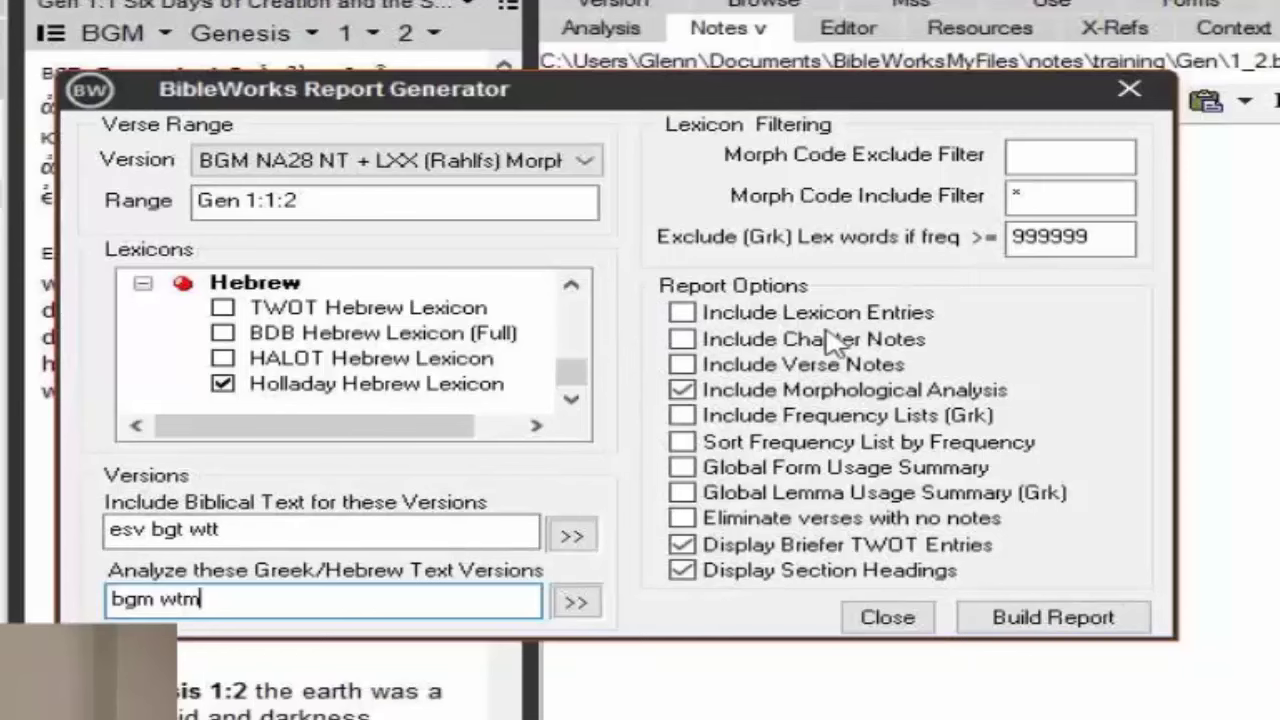
# Include lexicon entries, chapter notes and verse notes in the report options.
pyautogui.click(684, 313)
pyautogui.click(668, 343)
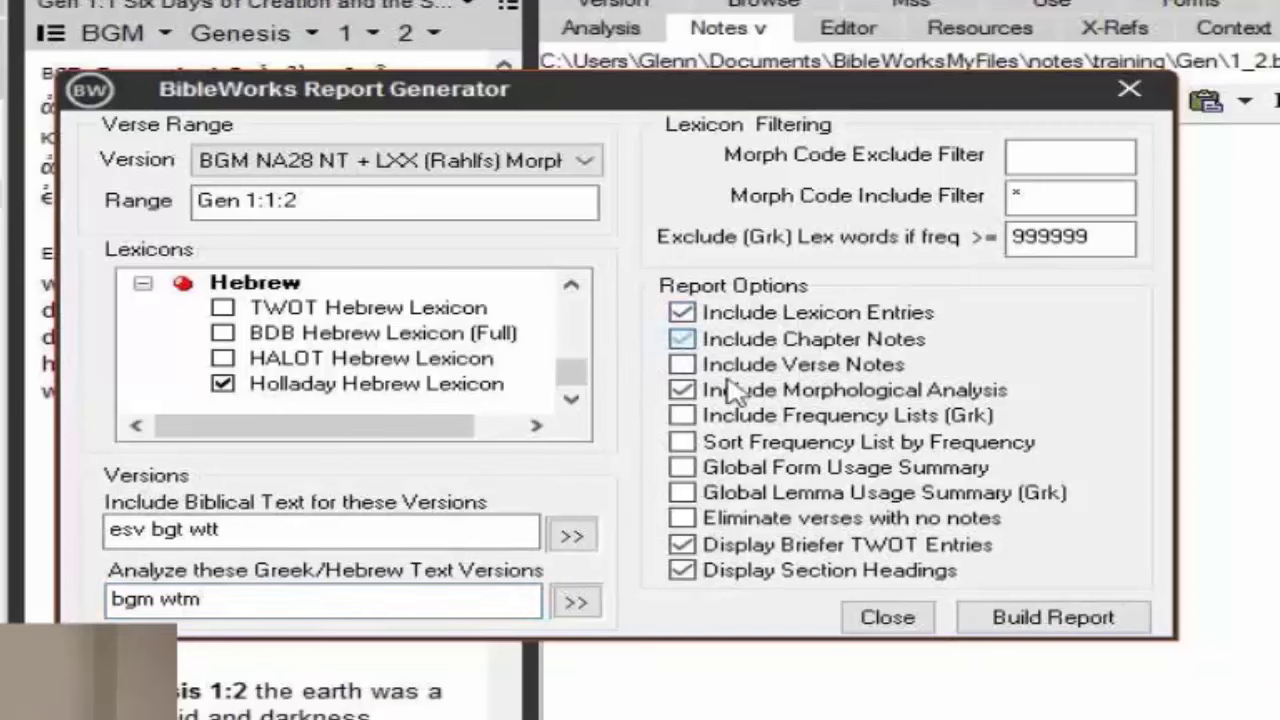
pyautogui.click(680, 366)
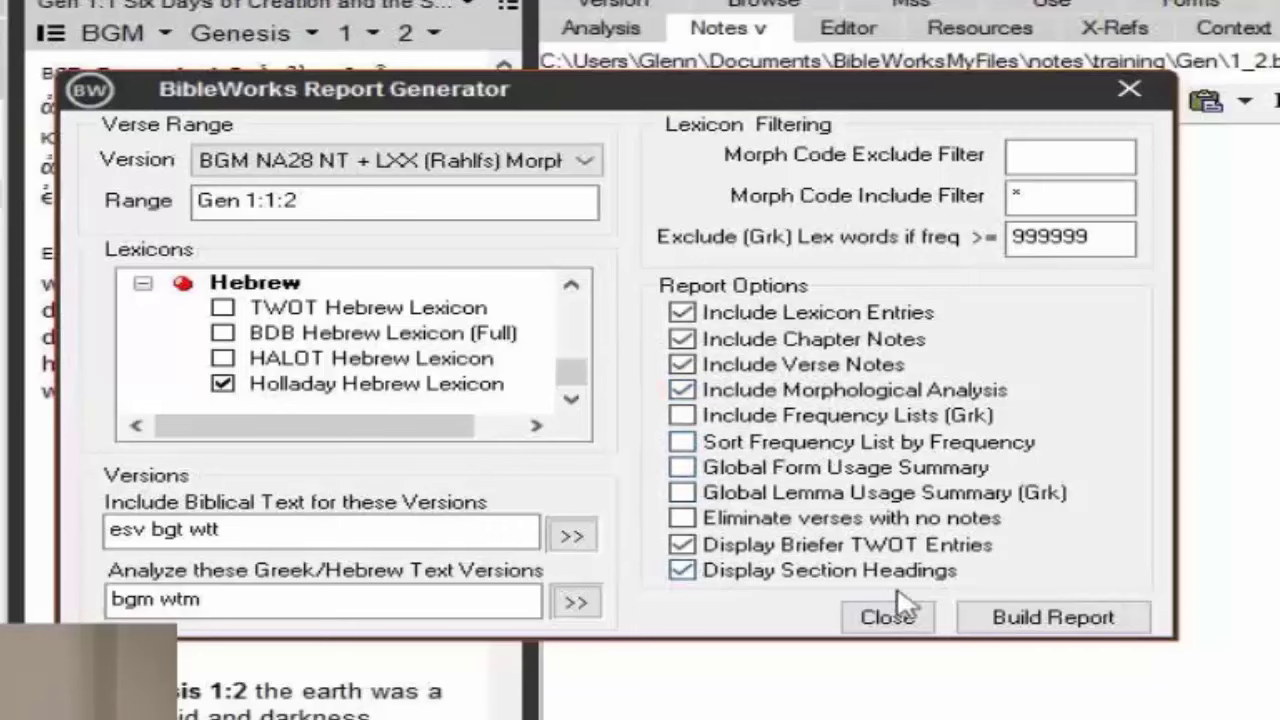
# Build the report and close it without saving.
pyautogui.click(1058, 622)
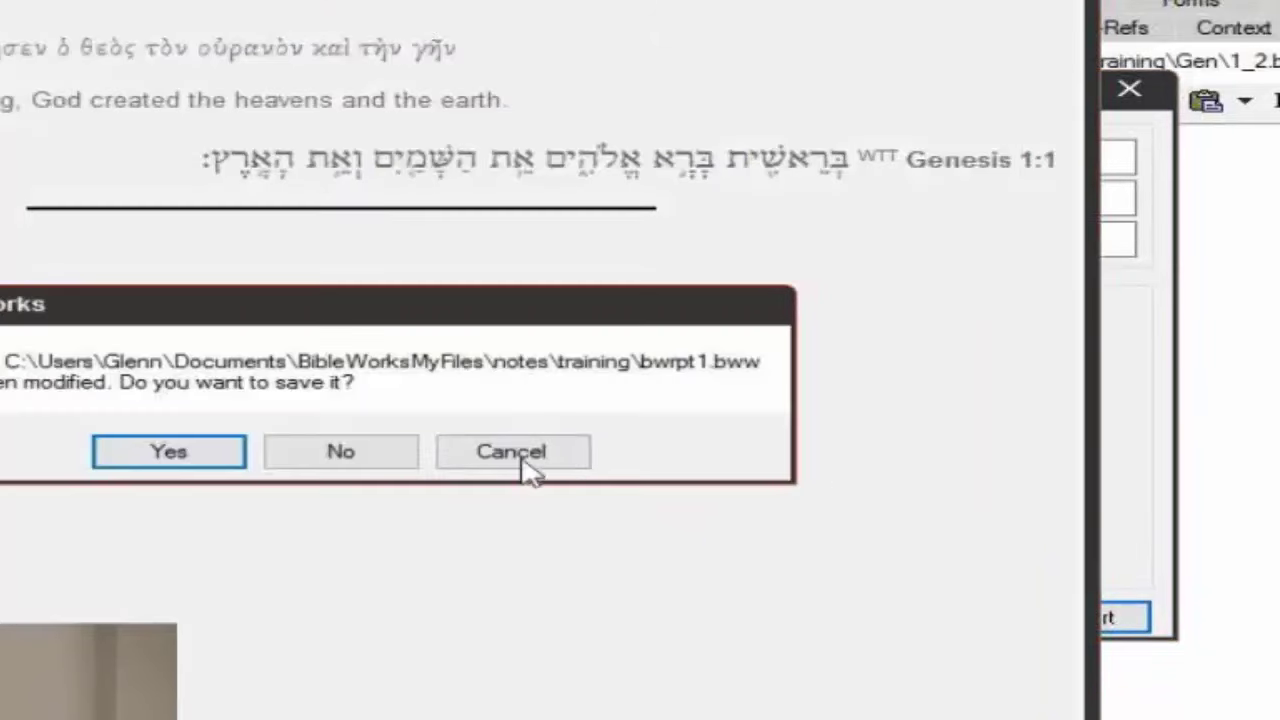
pyautogui.click(341, 451)
# Change the Greek/Hebrew text versions for analysis to bgt wtt and build the report.
pyautogui.click(228, 598)
pyautogui.moveTo(228, 598); pyautogui.dragTo(110, 598)
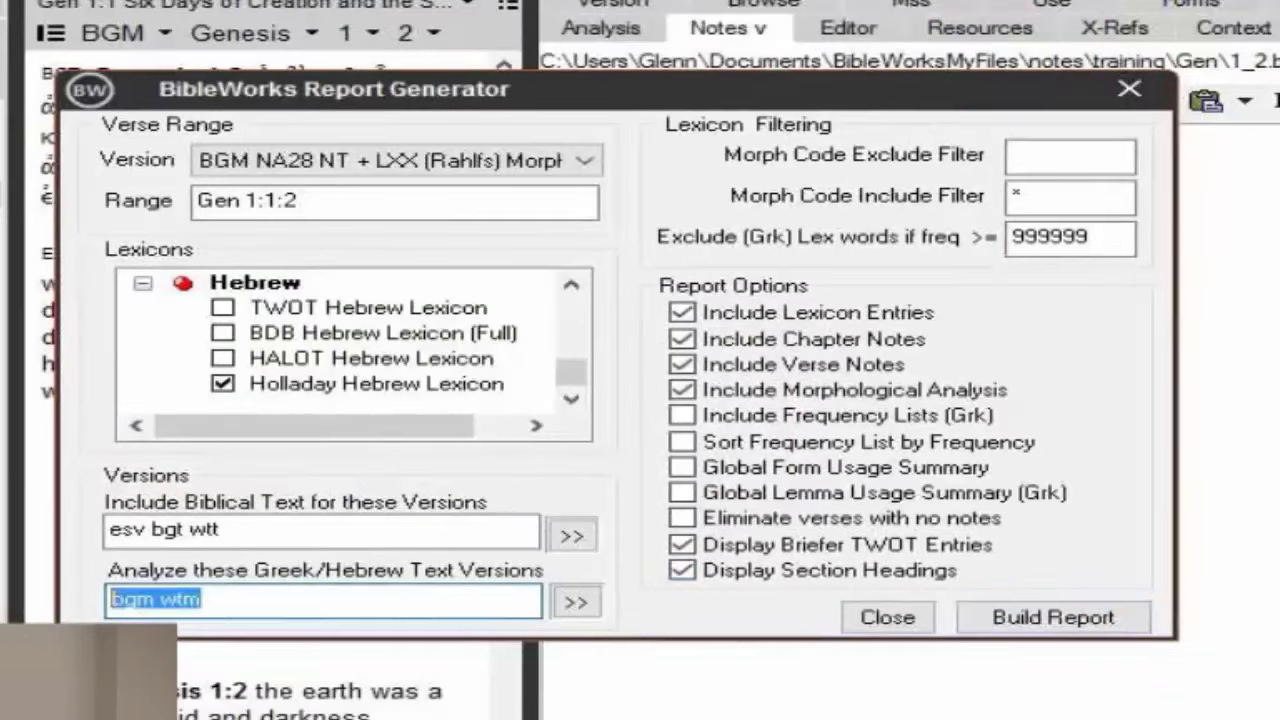
pyautogui.write('bgt wtt')
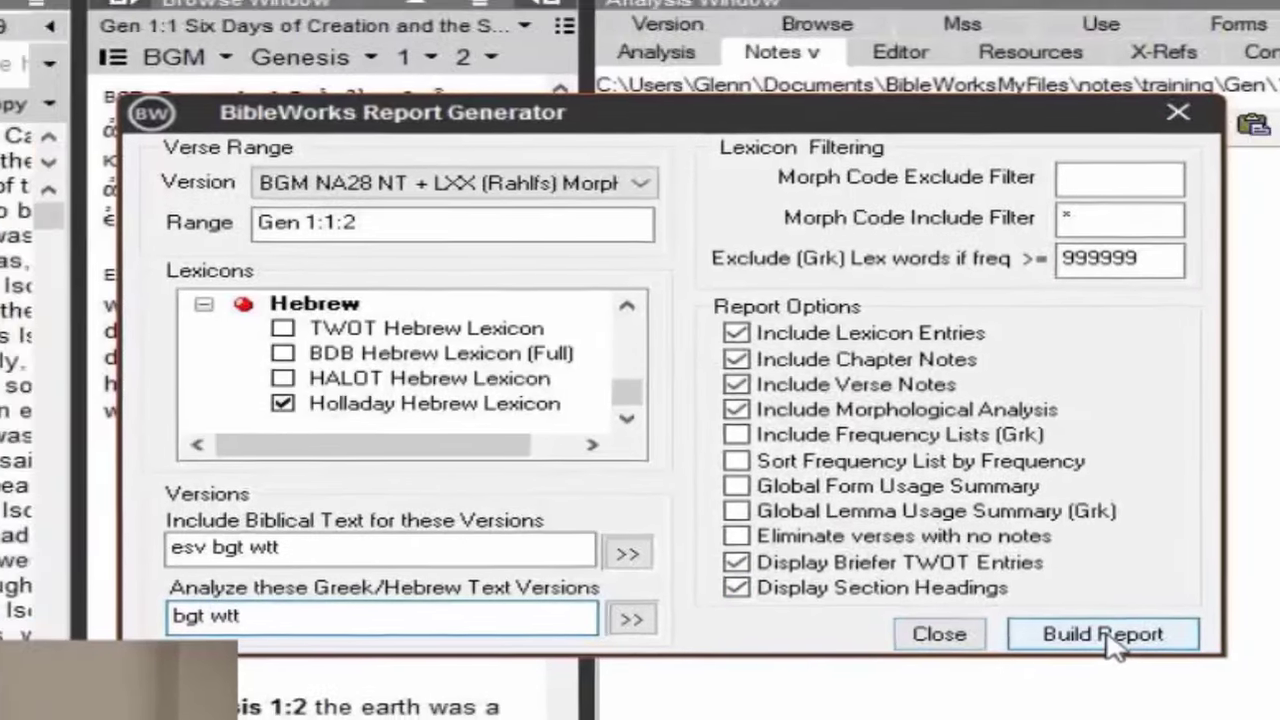
pyautogui.click(1056, 617)
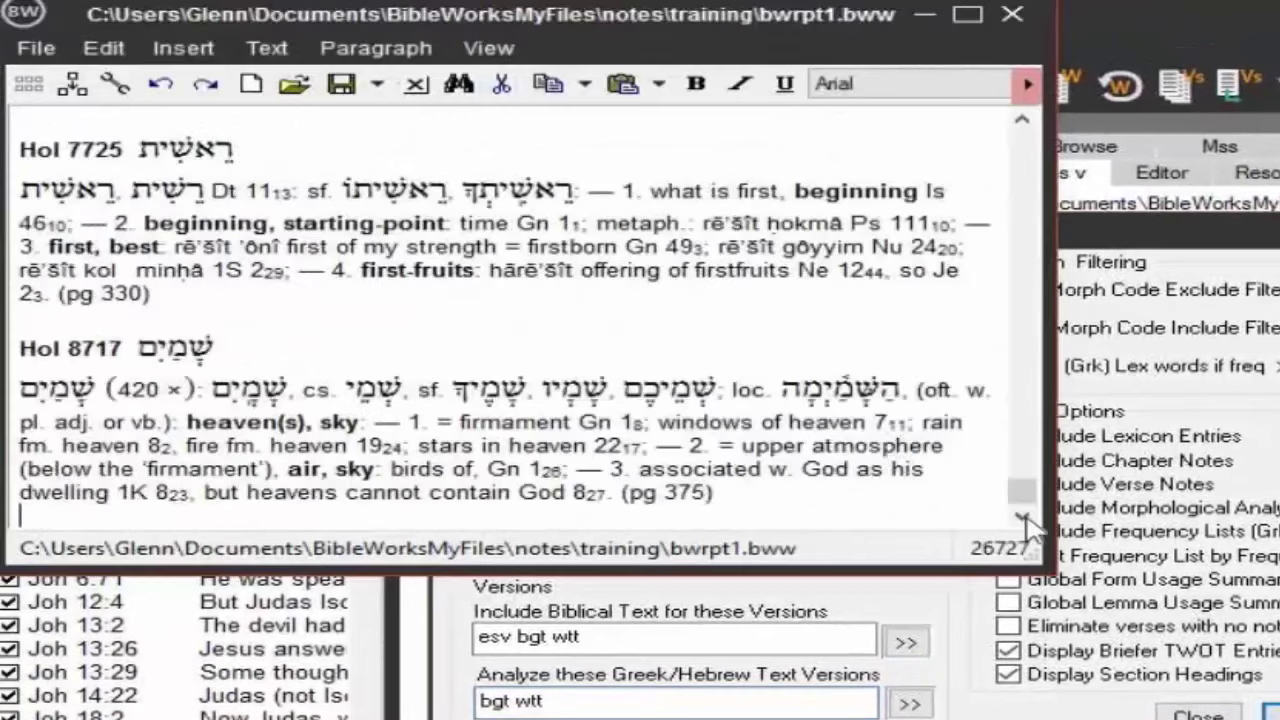
# Enlarge the report window and examine the Genesis 1:1 texts and verse note at the start of the report.
pyautogui.moveTo(1030, 530); pyautogui.dragTo(1278, 716)
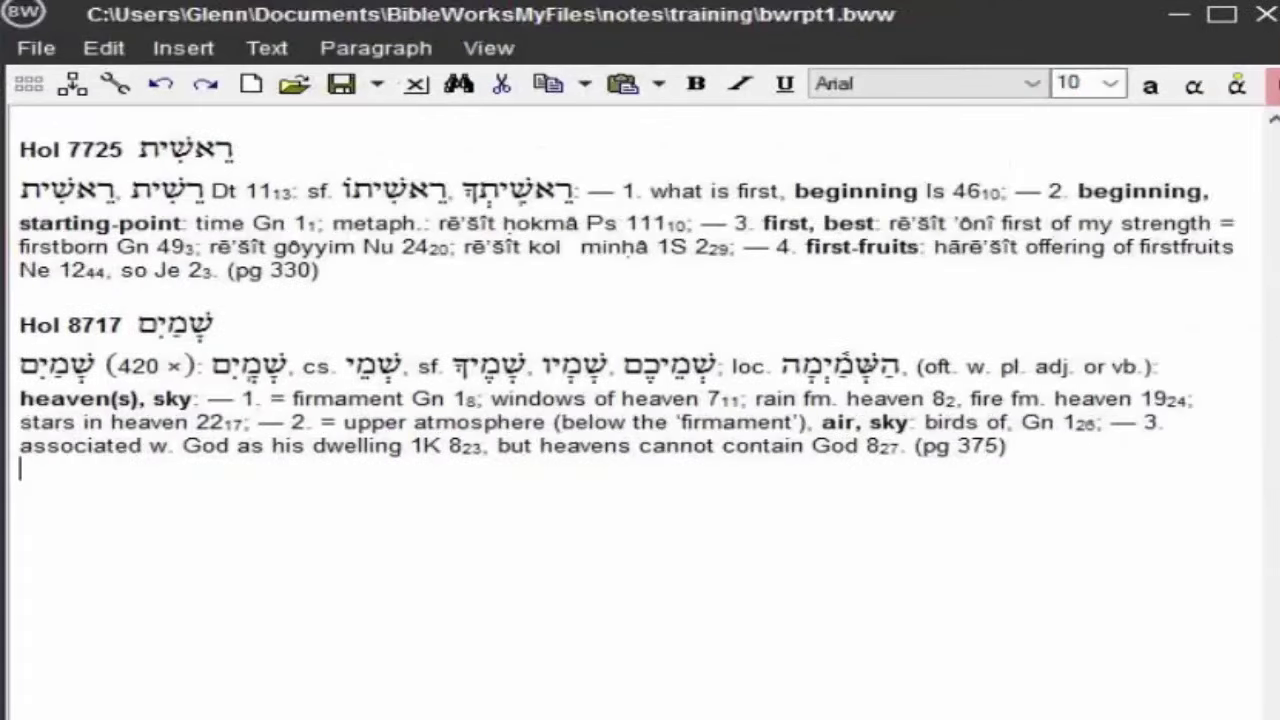
pyautogui.scroll(15, 640, 400)
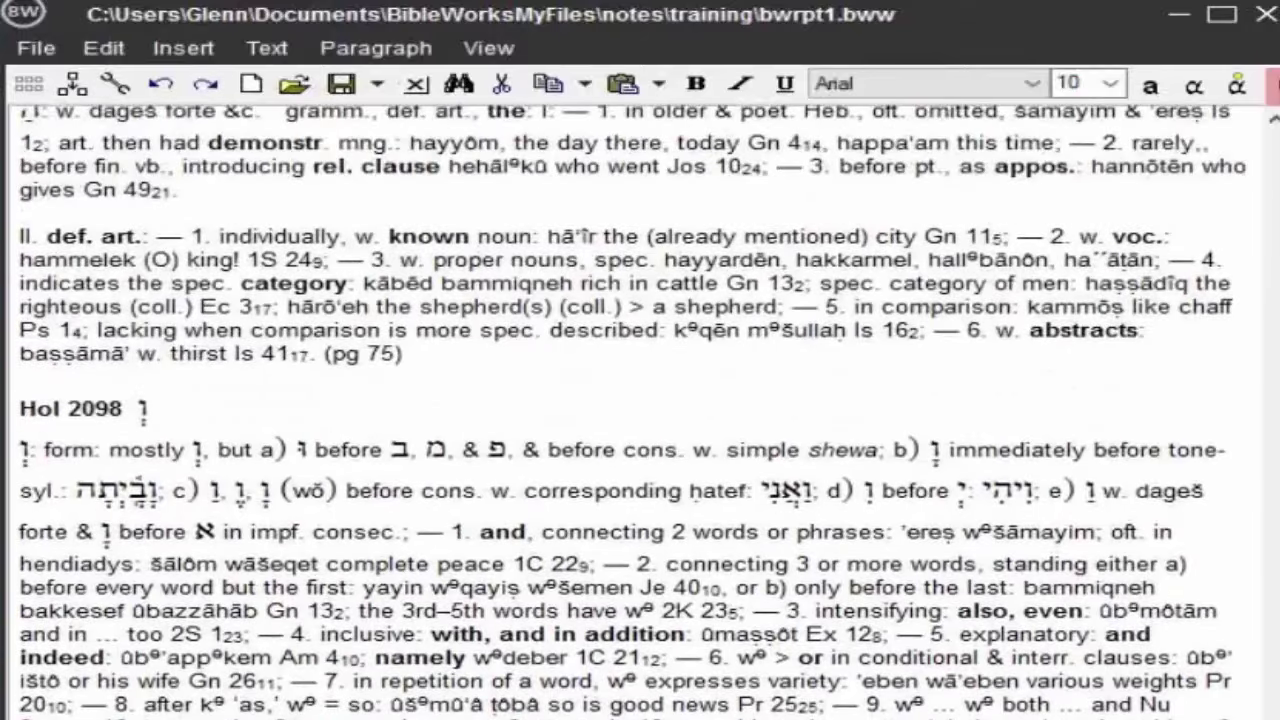
pyautogui.scroll(10, 820, 314)
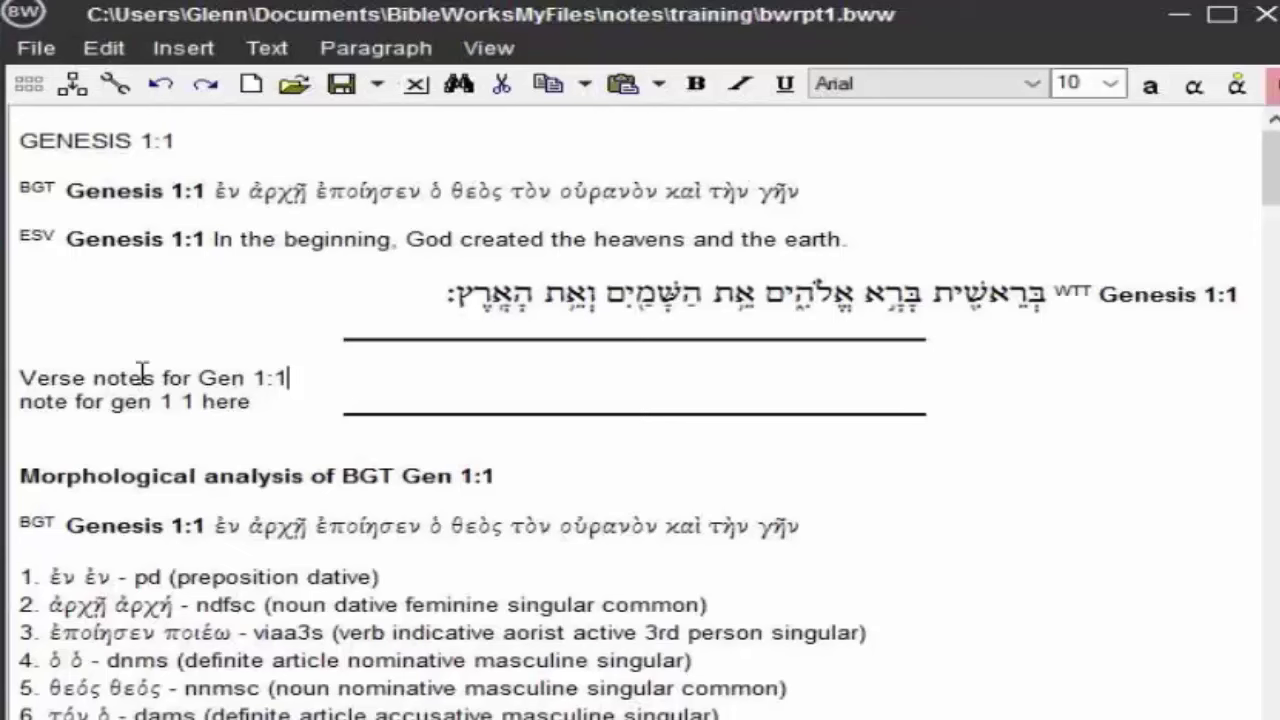
pyautogui.scroll(-3, 623, 414)
pyautogui.moveTo(258, 261); pyautogui.dragTo(55, 269)
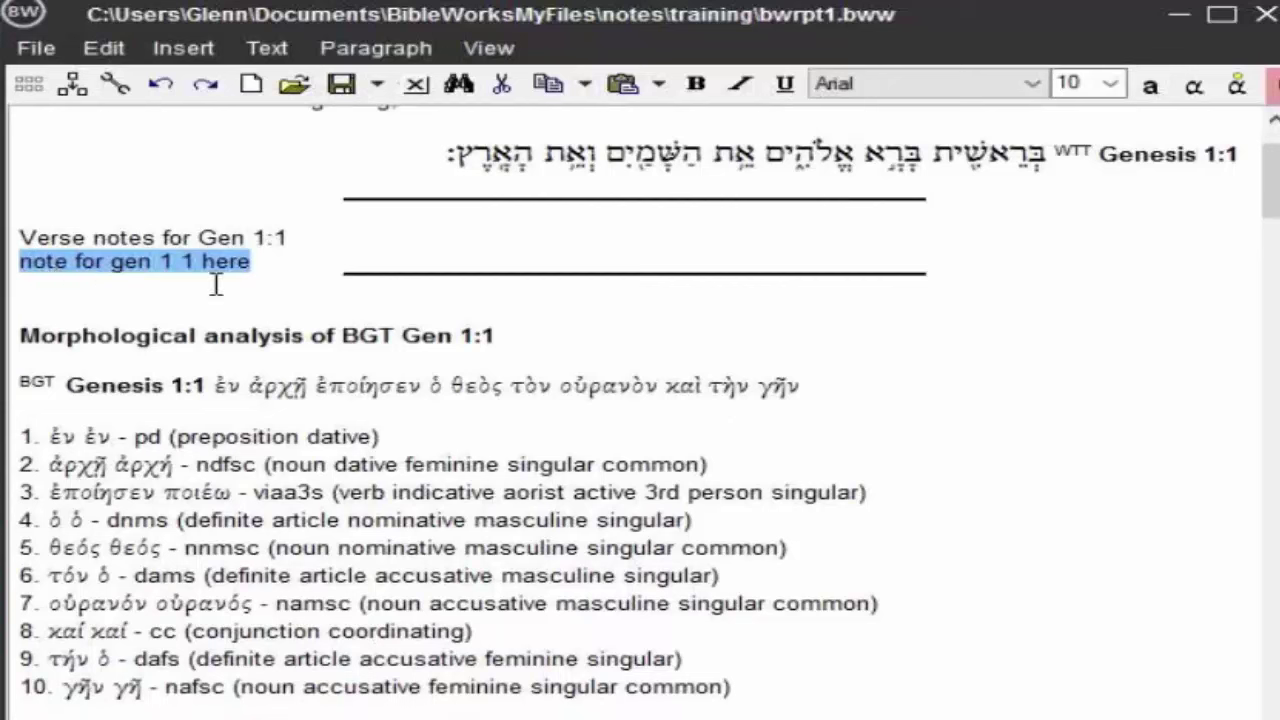
pyautogui.click(788, 340)
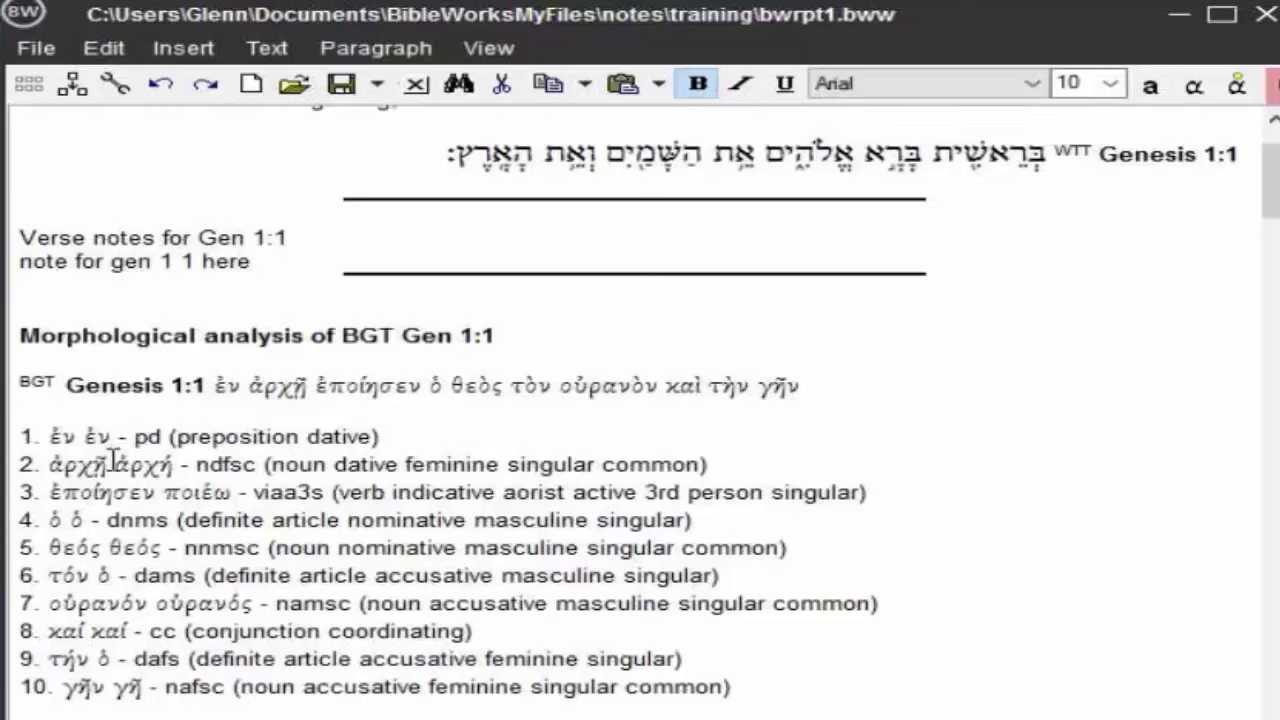
# Examine the report's word-by-word morphological analyses of Genesis 1:1 in the BGT and WTT.
pyautogui.click(397, 432)
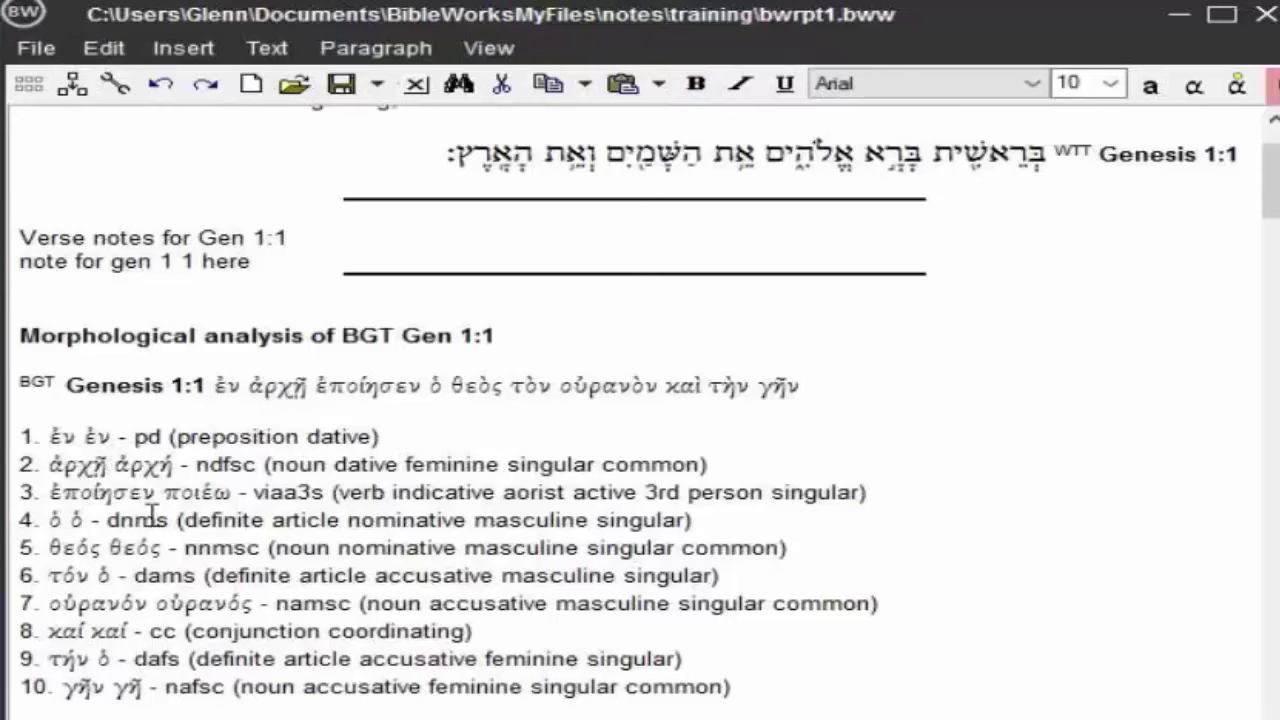
pyautogui.scroll(-8, 820, 605)
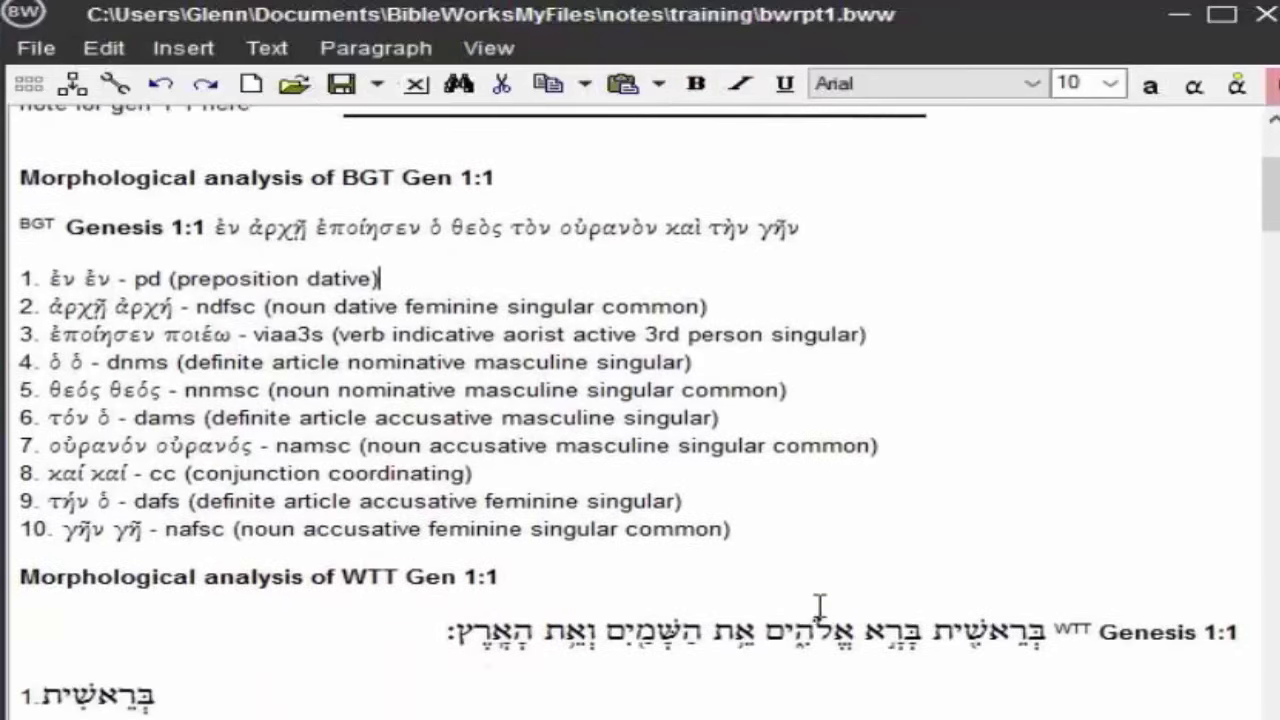
pyautogui.scroll(-2, 455, 450)
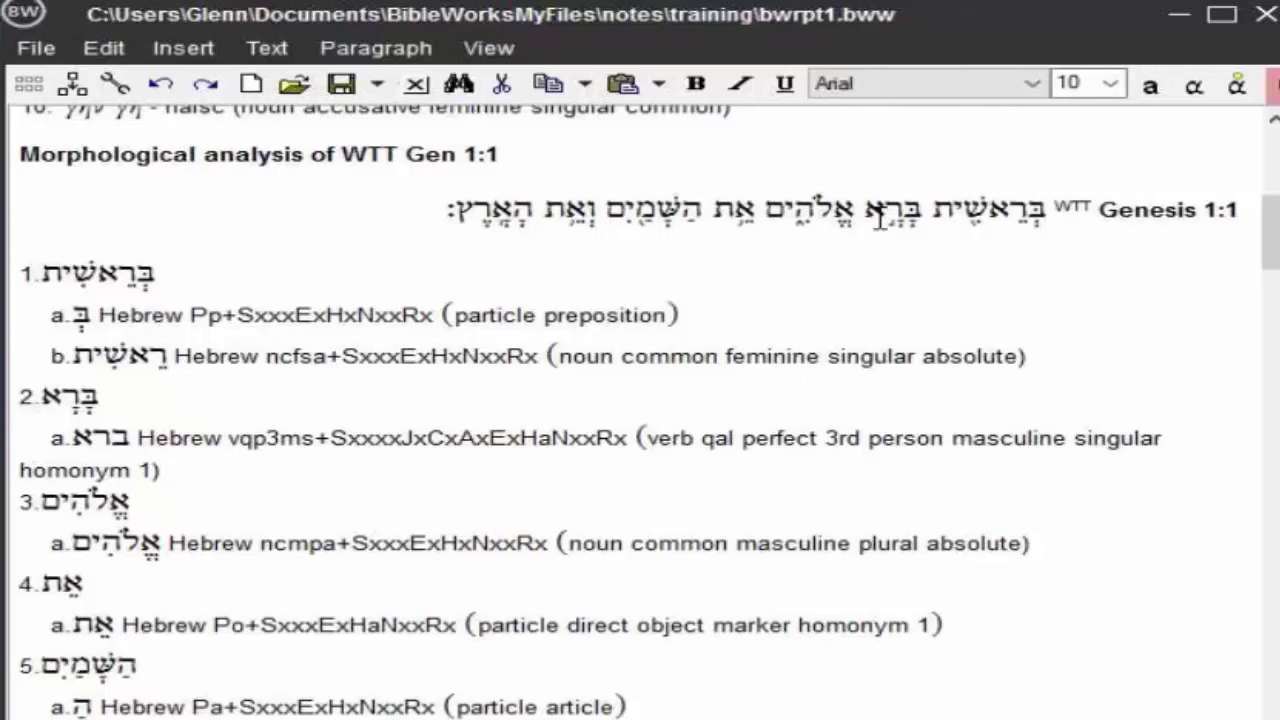
pyautogui.click(203, 282)
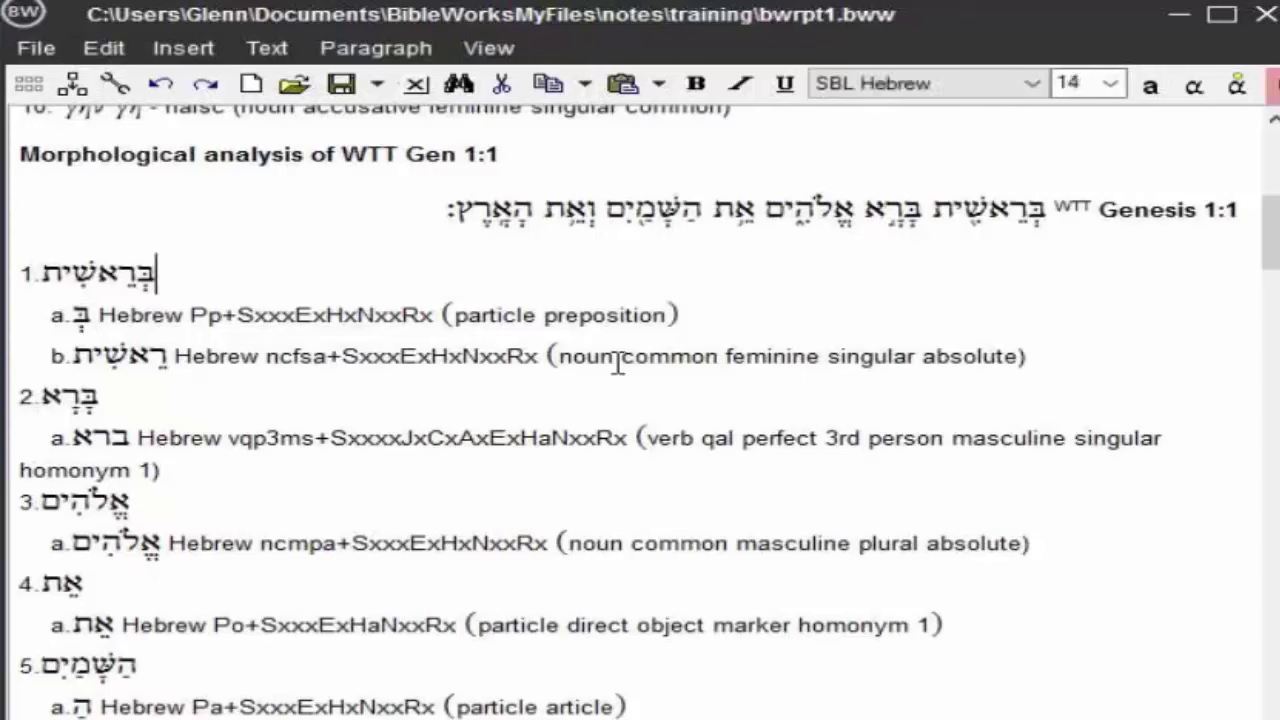
pyautogui.scroll(-10, 634, 429)
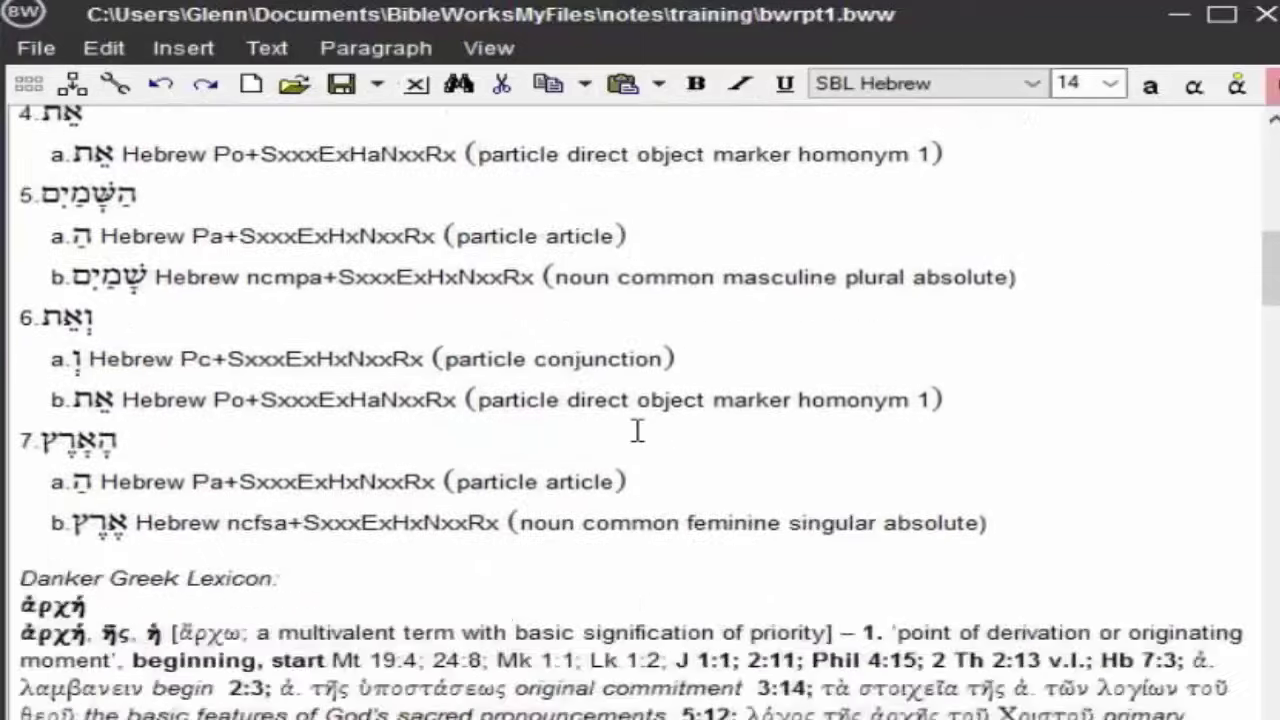
pyautogui.scroll(4, 636, 428)
# Look through the report's Danker Greek Lexicon entries and on to the Holladay Hebrew Lexicon entries.
pyautogui.scroll(-2, 636, 428)
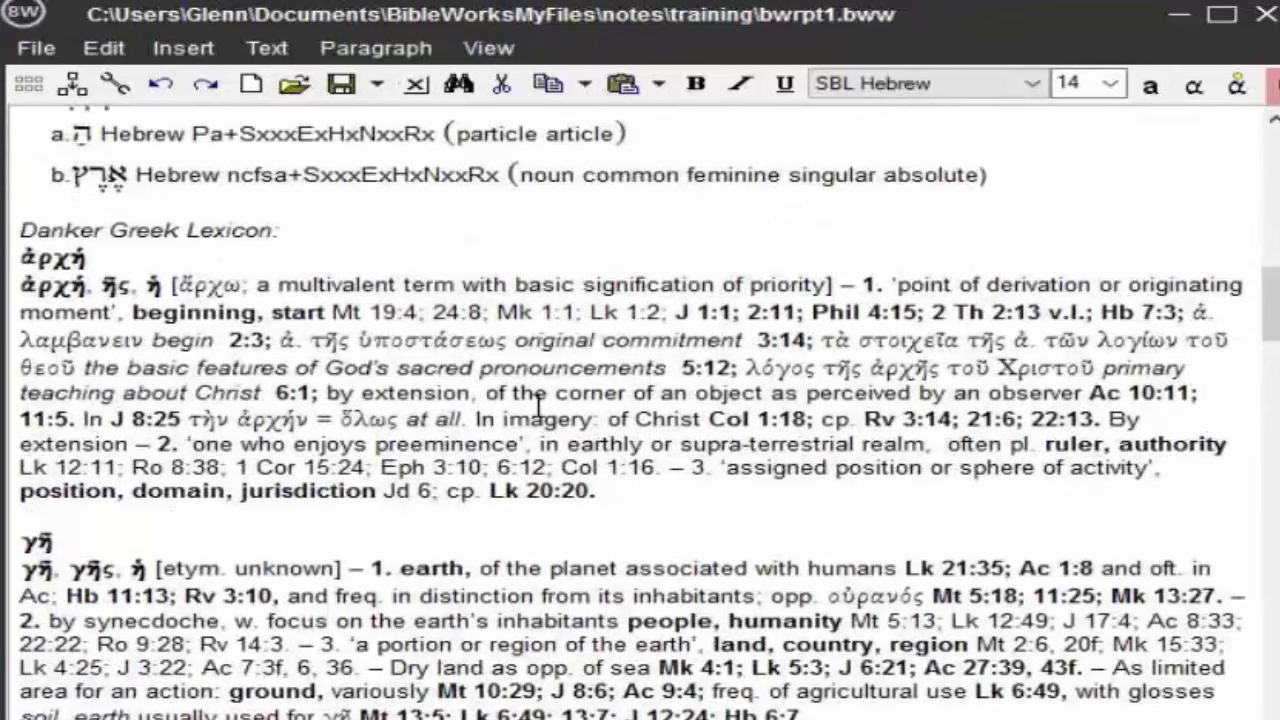
pyautogui.scroll(-1, 693, 503)
pyautogui.scroll(-5, 693, 503)
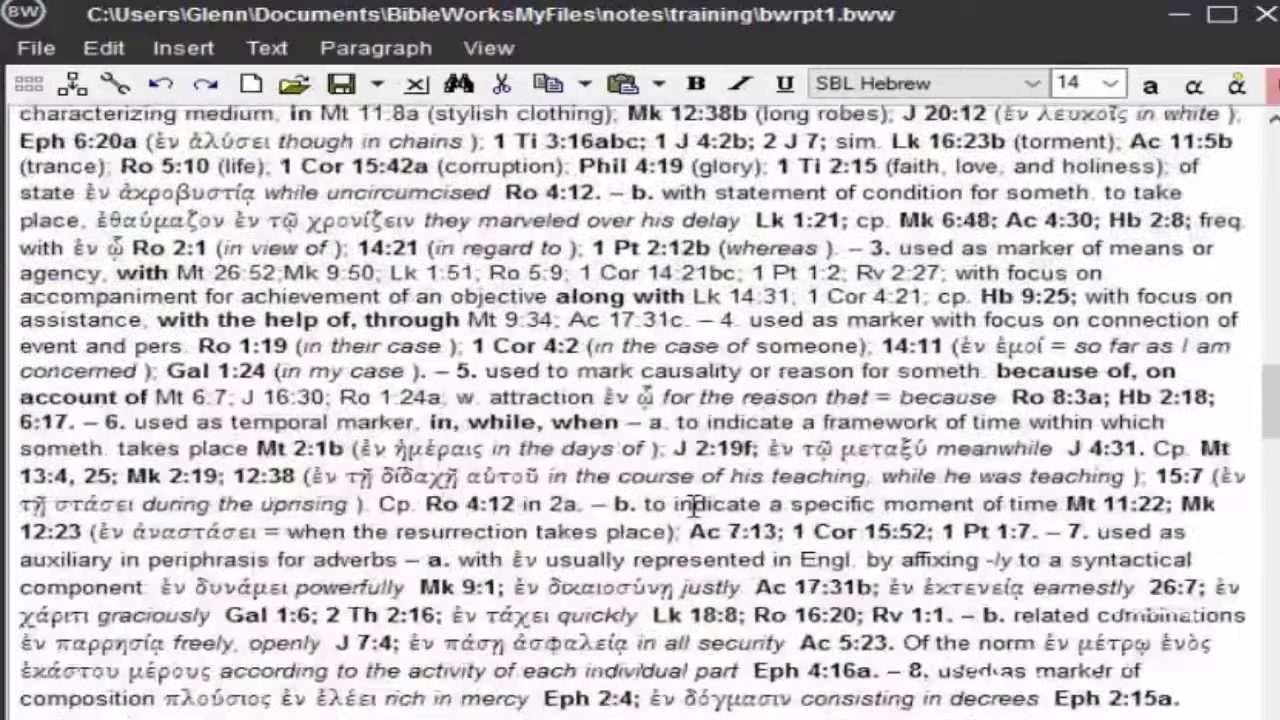
pyautogui.scroll(-20, 697, 505)
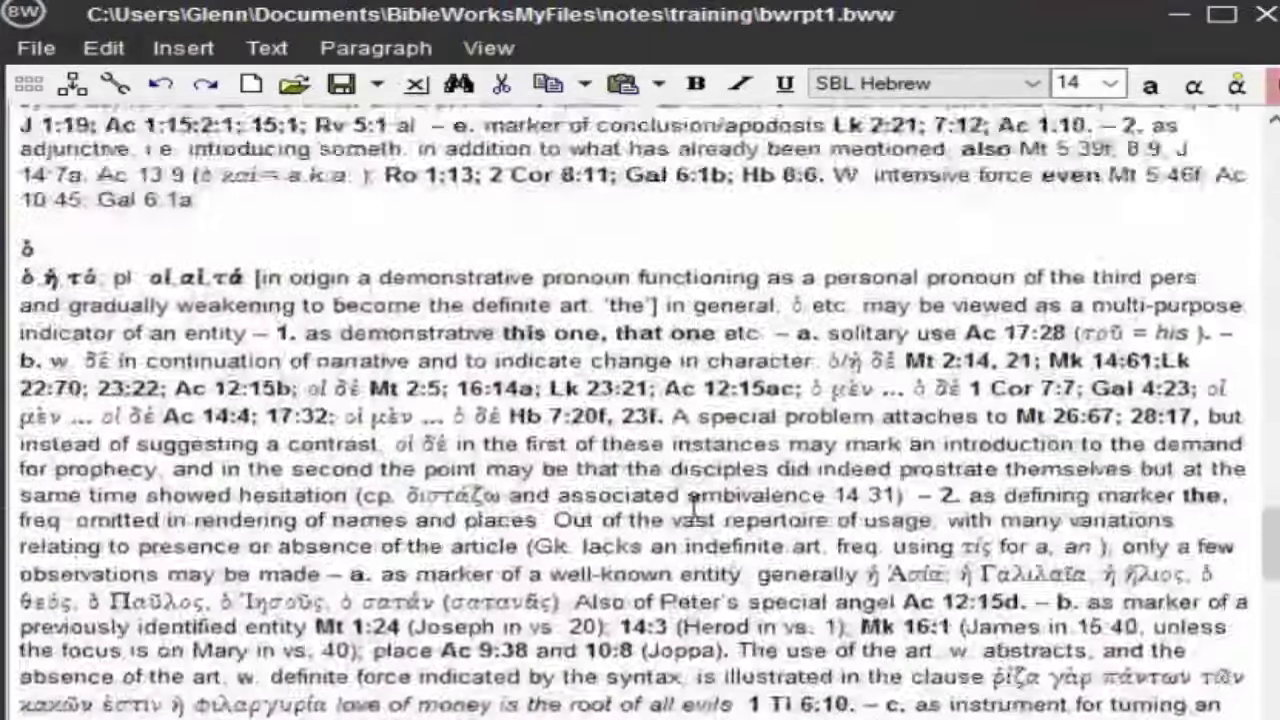
pyautogui.scroll(-20, 697, 505)
pyautogui.scroll(-3, 694, 505)
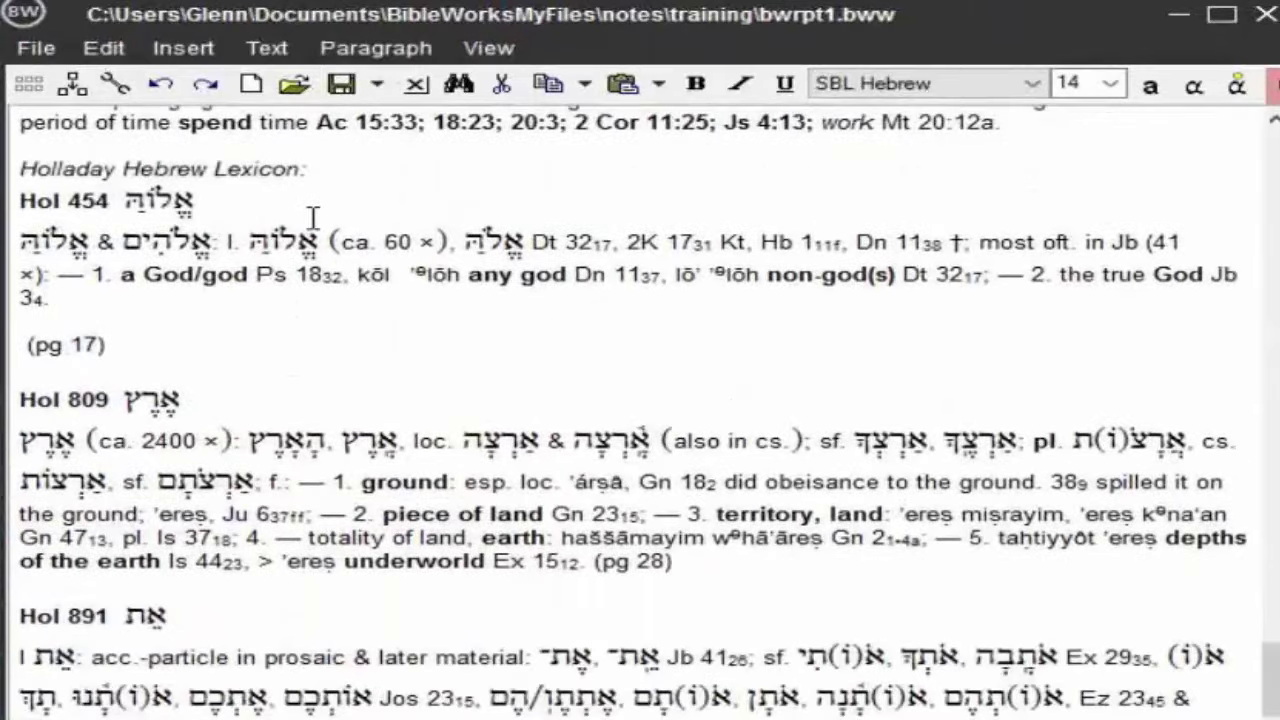
# Look through the report's remaining Holladay Hebrew Lexicon entries, including the entry for the conjunction waw.
pyautogui.scroll(-2, 336, 390)
pyautogui.scroll(-20, 336, 390)
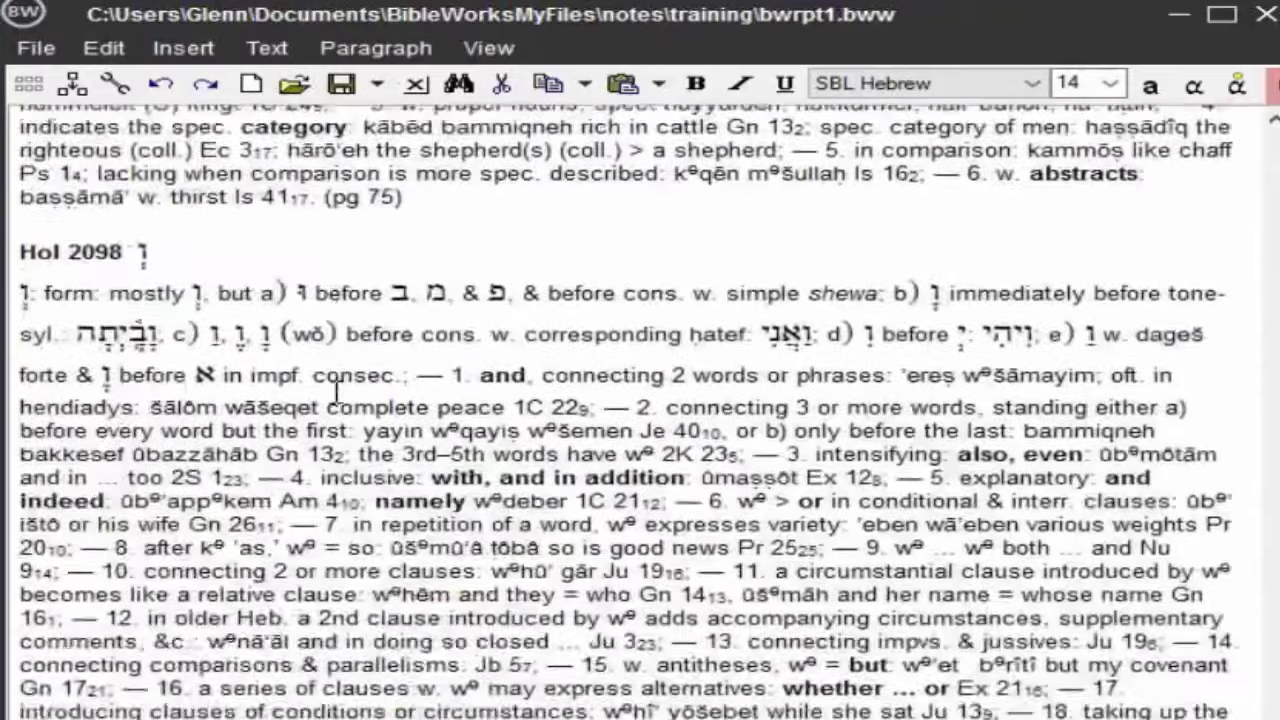
pyautogui.scroll(-6, 336, 390)
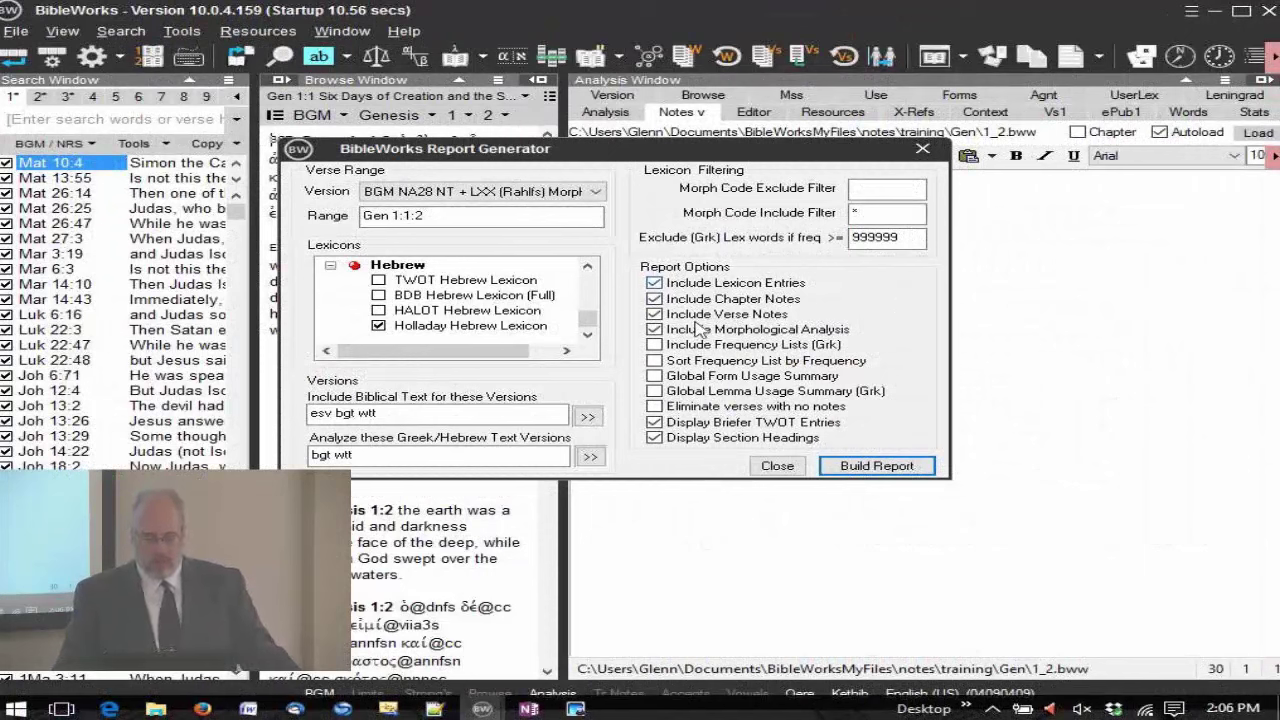
# Exclude lexicon entries and morphological analysis from the report options and rebuild the report.
pyautogui.click(655, 284)
pyautogui.click(655, 329)
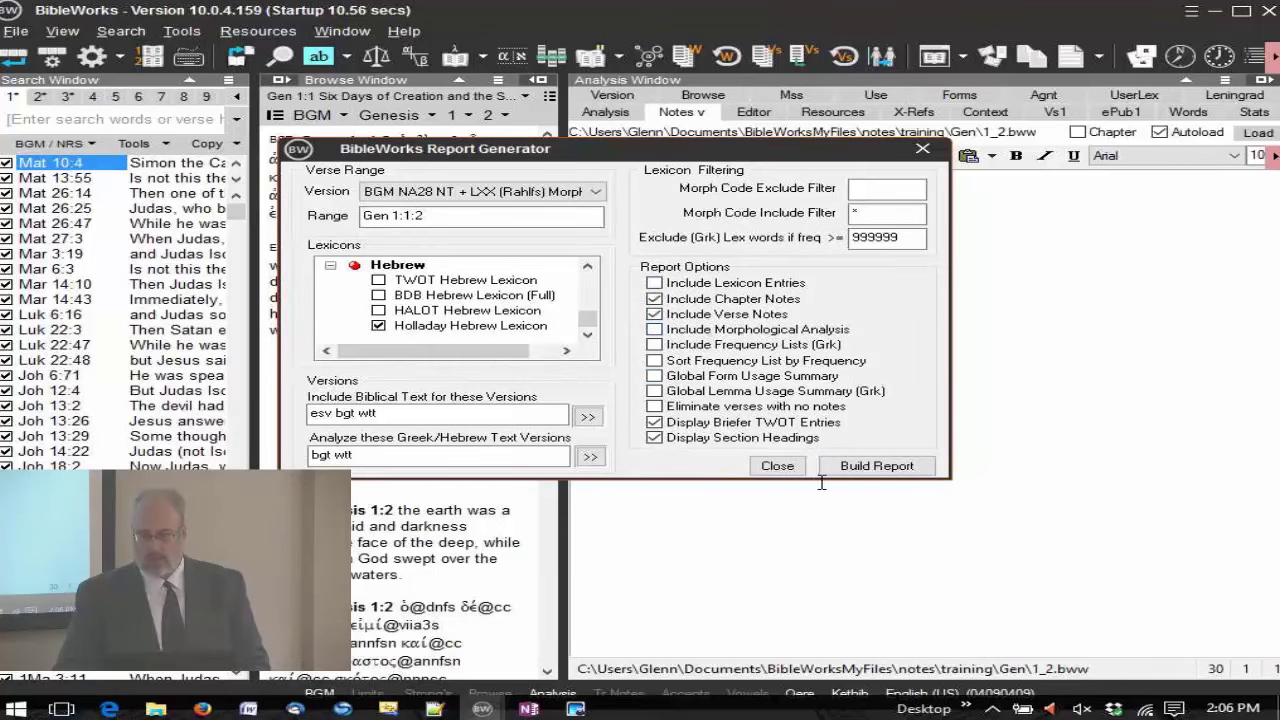
pyautogui.click(865, 465)
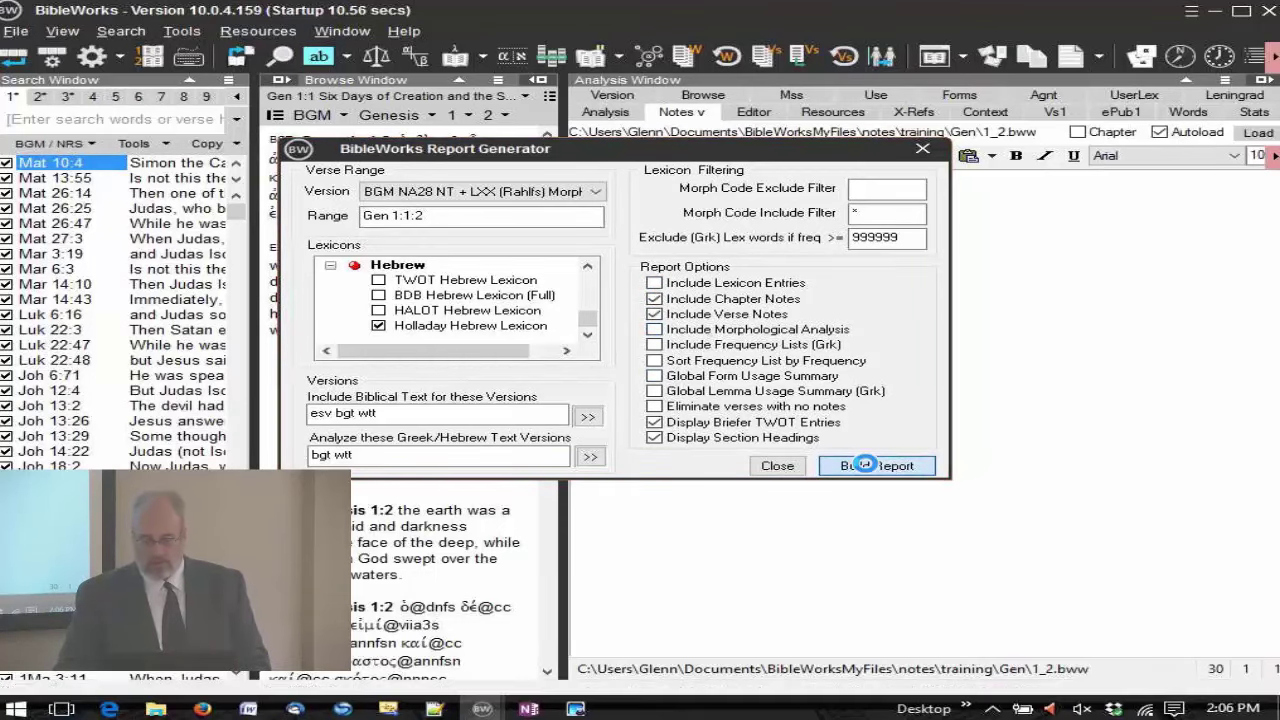
# Enlarge the report window, examine the Genesis 1:1 texts and verse note, and close the report.
pyautogui.moveTo(667, 364); pyautogui.dragTo(826, 634)
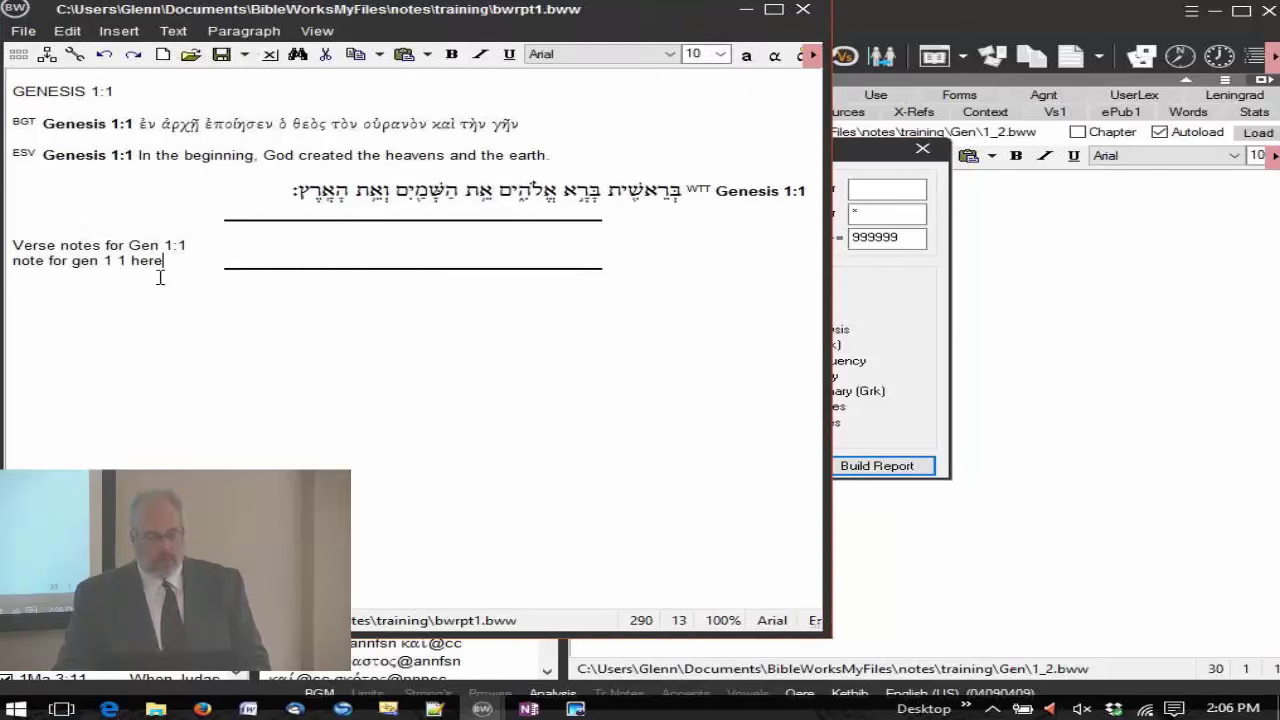
pyautogui.moveTo(166, 262); pyautogui.dragTo(12, 262)
pyautogui.click(250, 357)
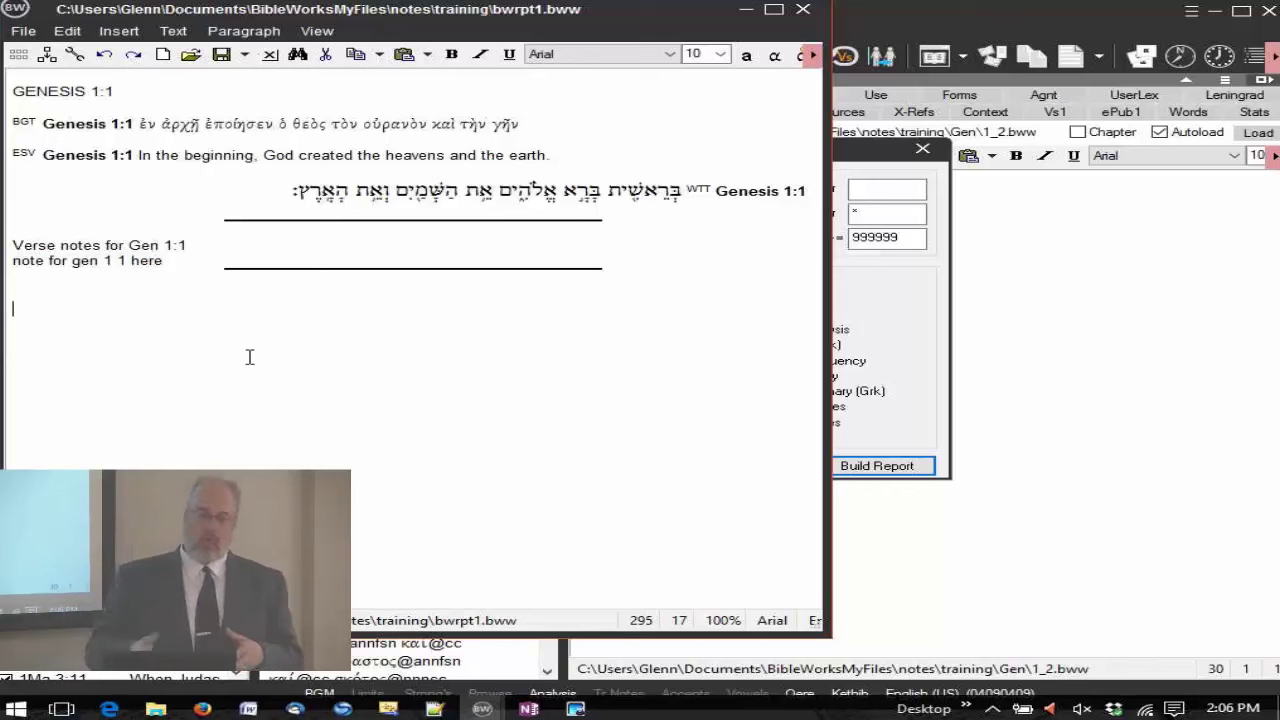
pyautogui.click(803, 10)
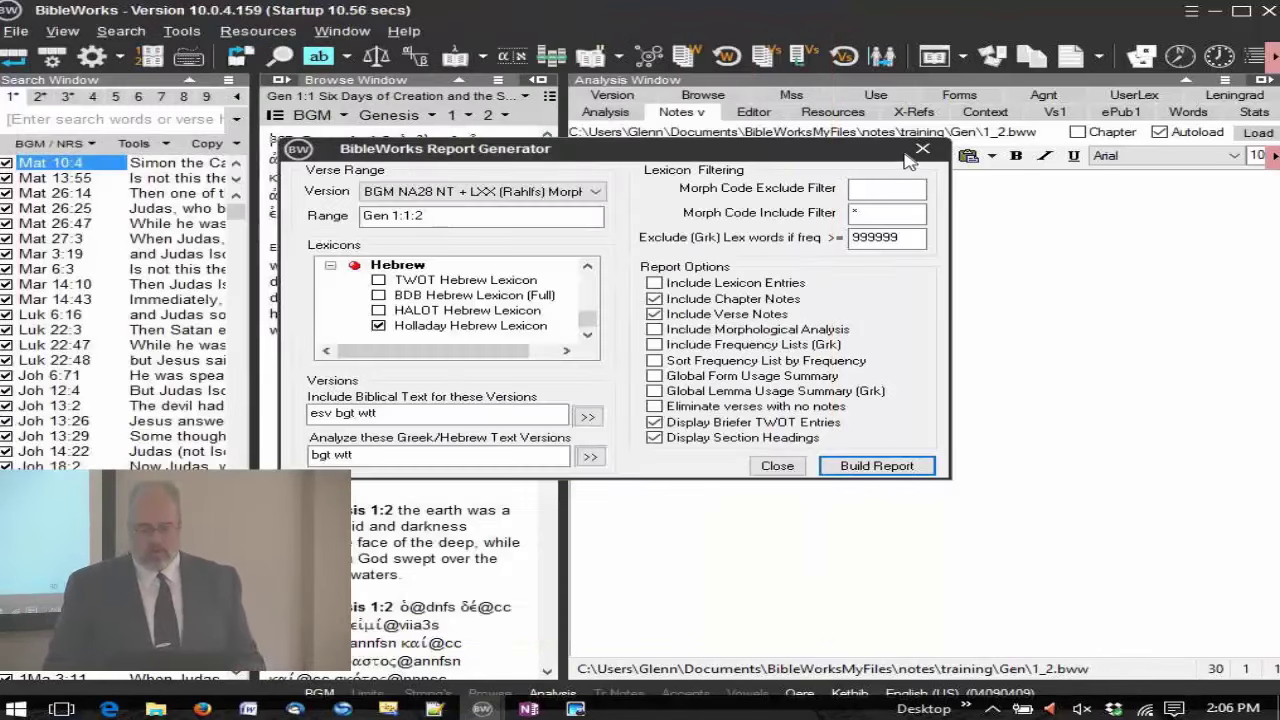
# Correct the report's verse range to Gen 1:1-1:2 and build the report again.
pyautogui.click(431, 215)
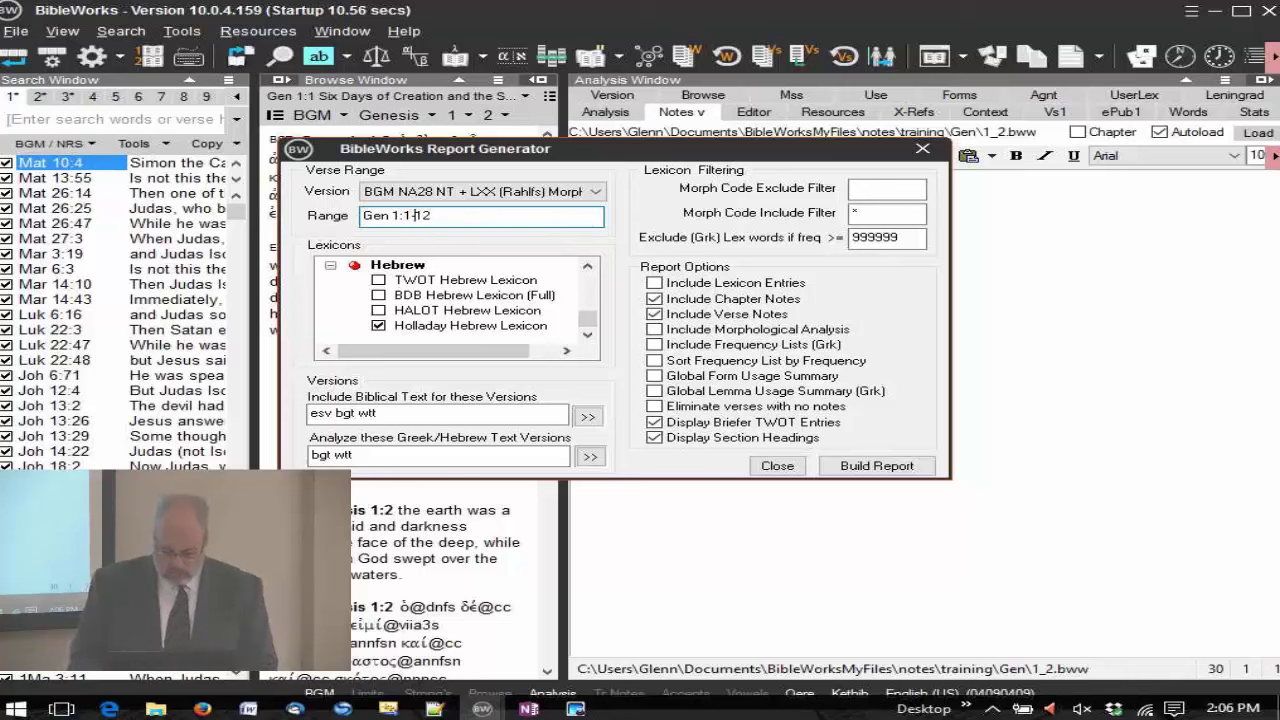
pyautogui.write(':')
pyautogui.click(903, 467)
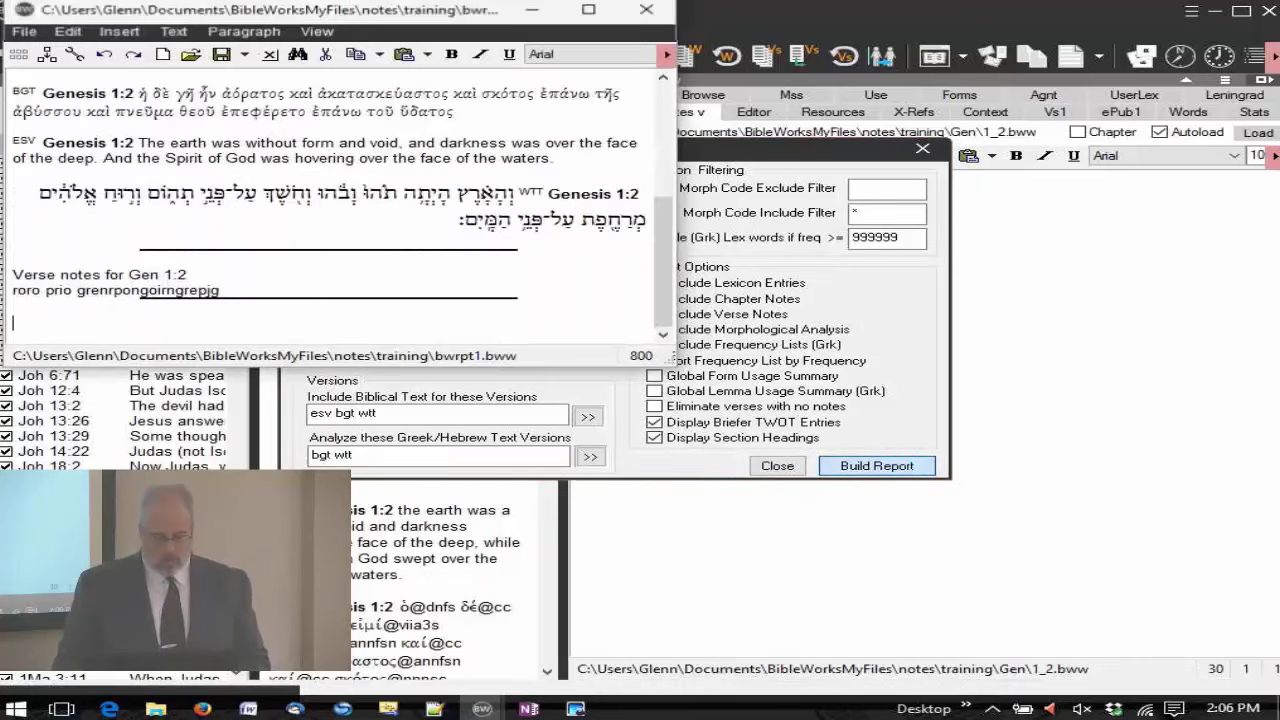
# Enlarge the report window, review the texts and verse notes for Genesis 1:1 and 1:2, and close the report.
pyautogui.moveTo(668, 330); pyautogui.dragTo(667, 362)
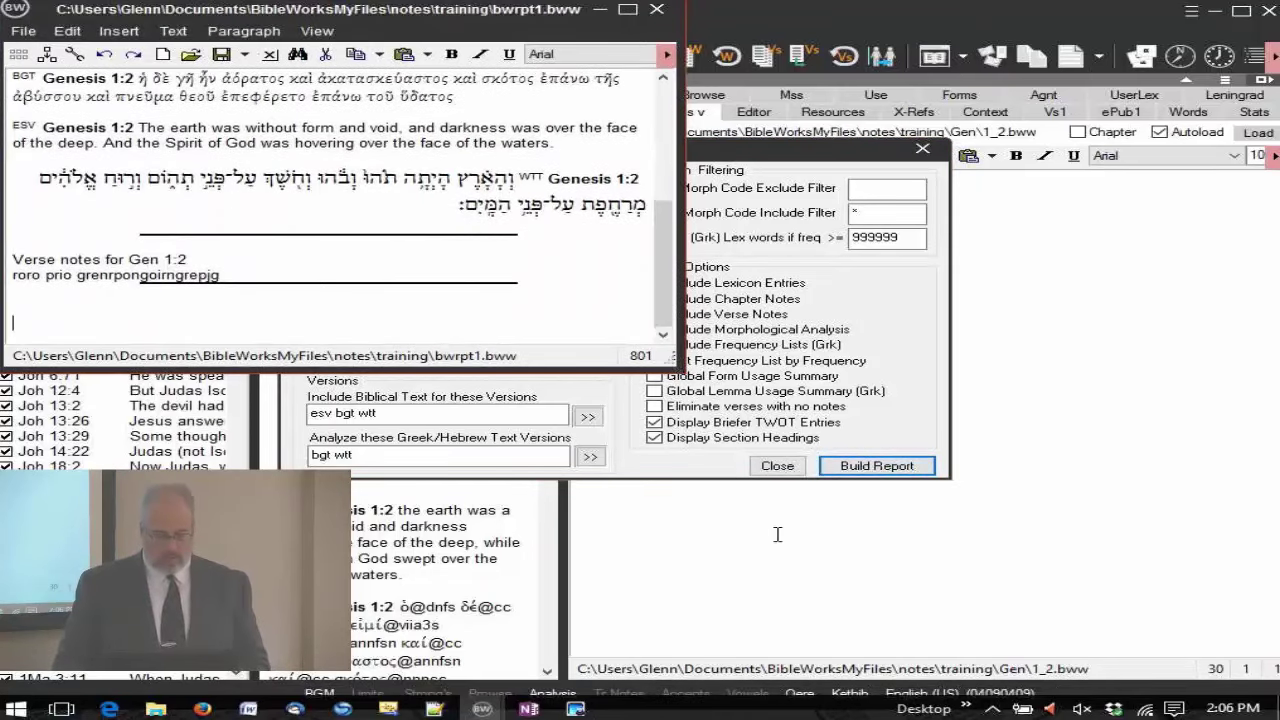
pyautogui.moveTo(670, 364); pyautogui.dragTo(742, 590)
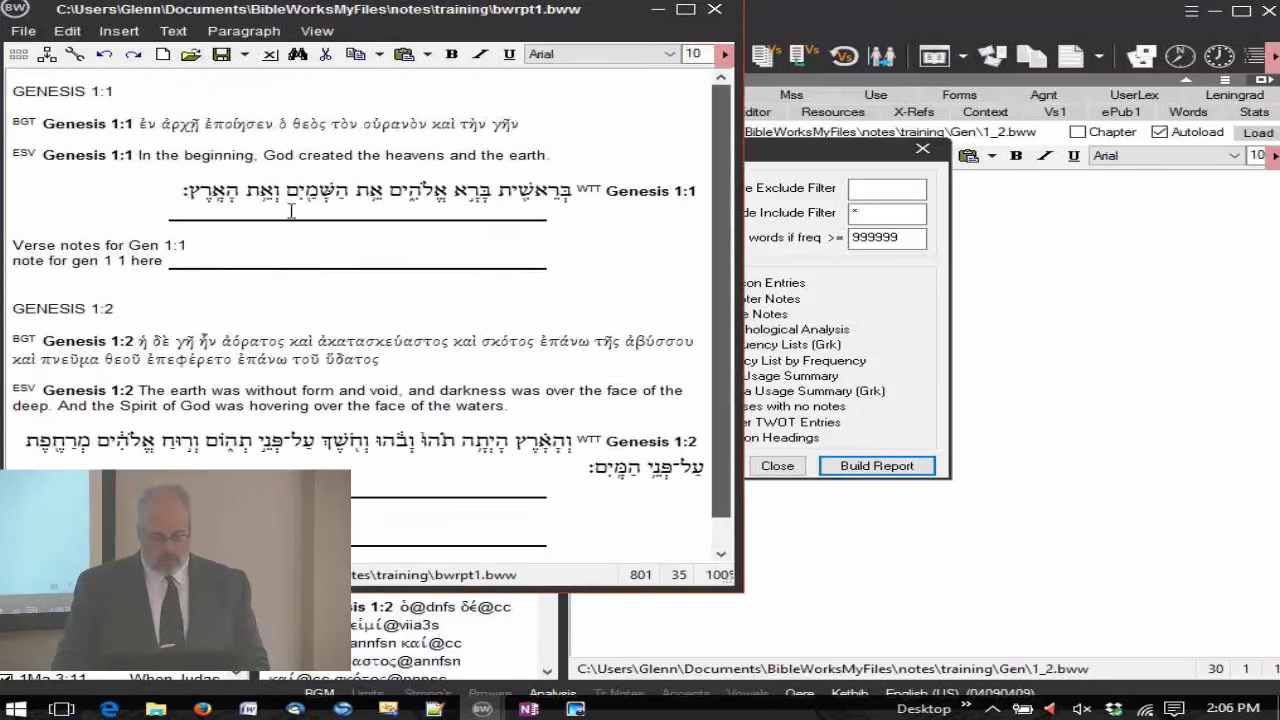
pyautogui.moveTo(164, 260); pyautogui.dragTo(12, 260)
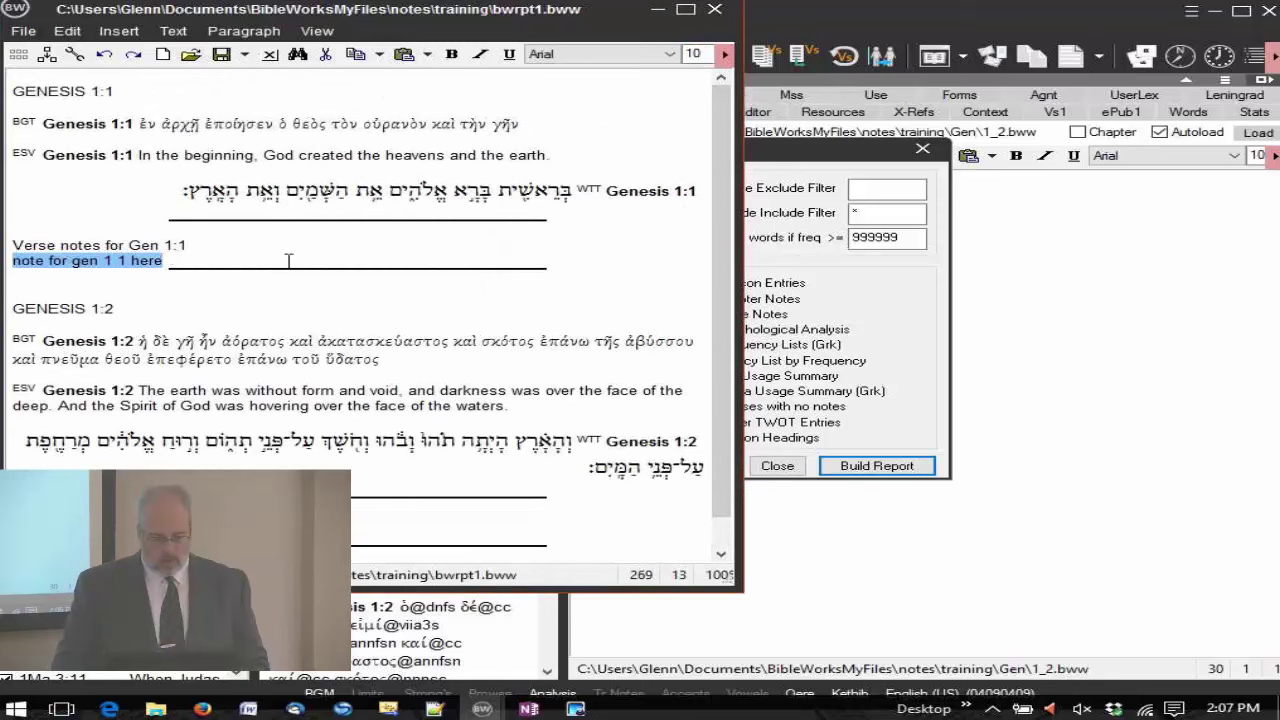
pyautogui.scroll(-1, 300, 260)
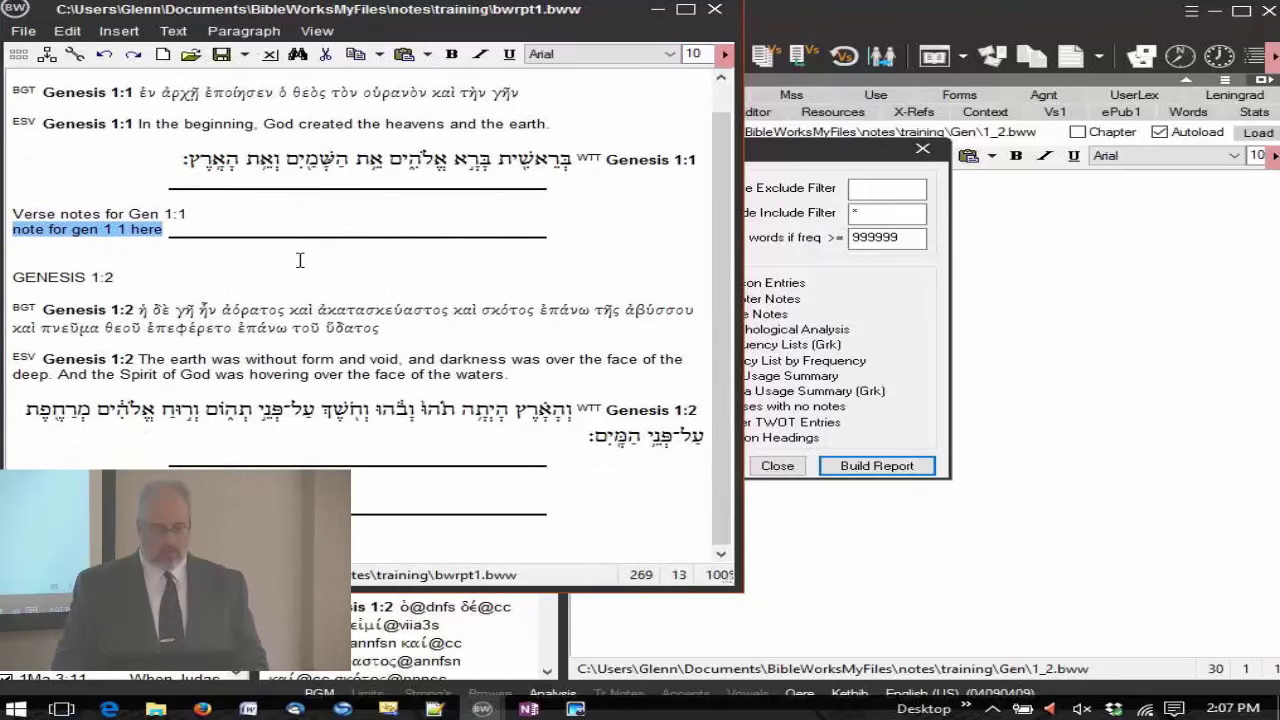
pyautogui.hotkey('ctrl', 'End')
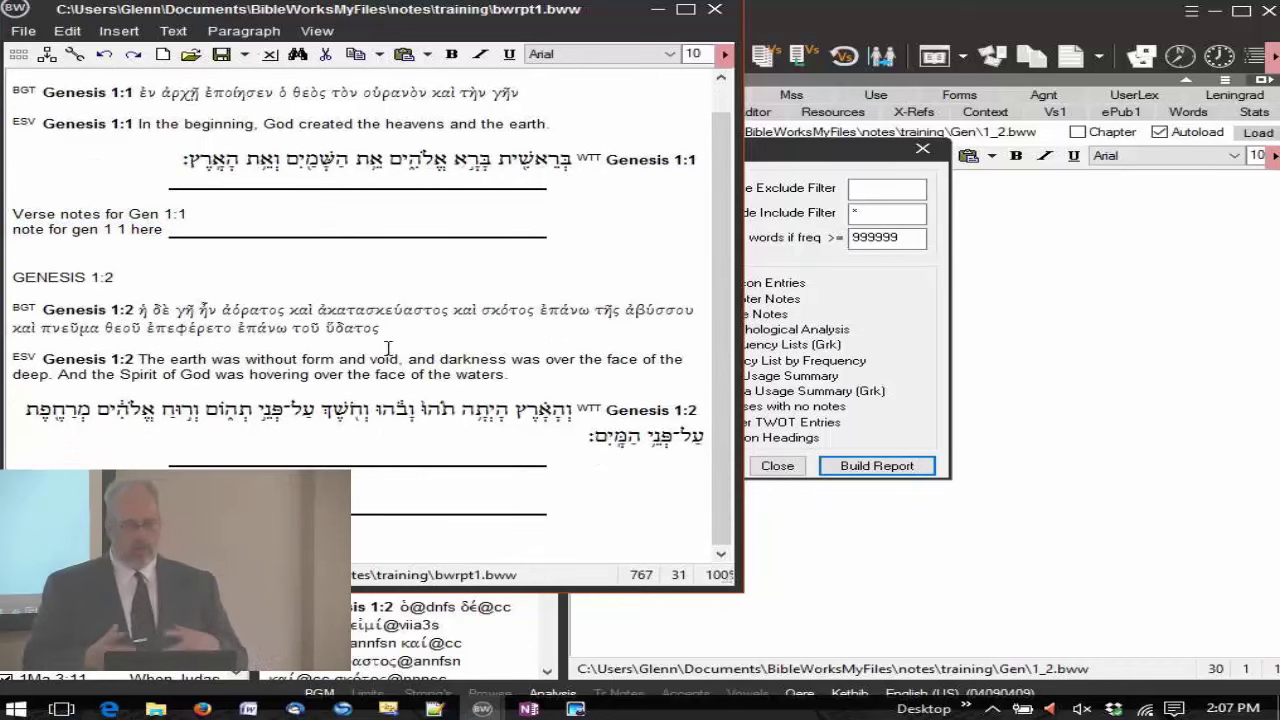
pyautogui.scroll(1, 733, 259)
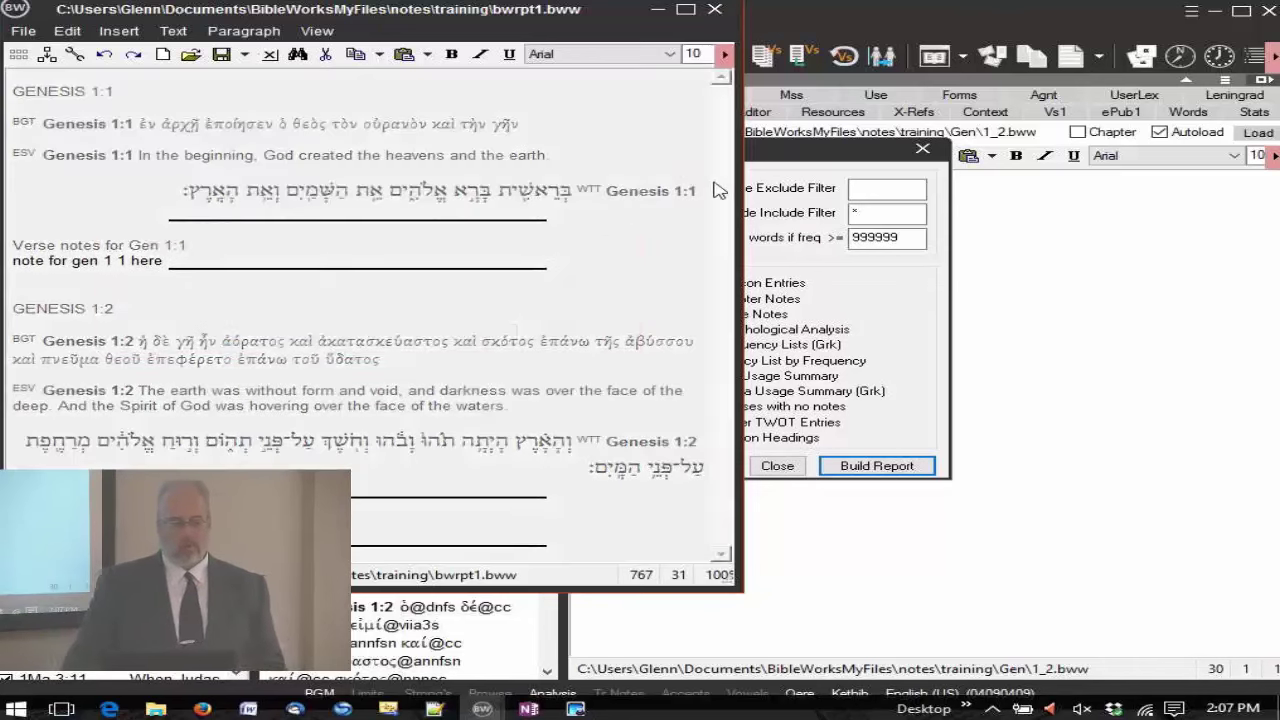
pyautogui.click(714, 9)
pyautogui.click(366, 334)
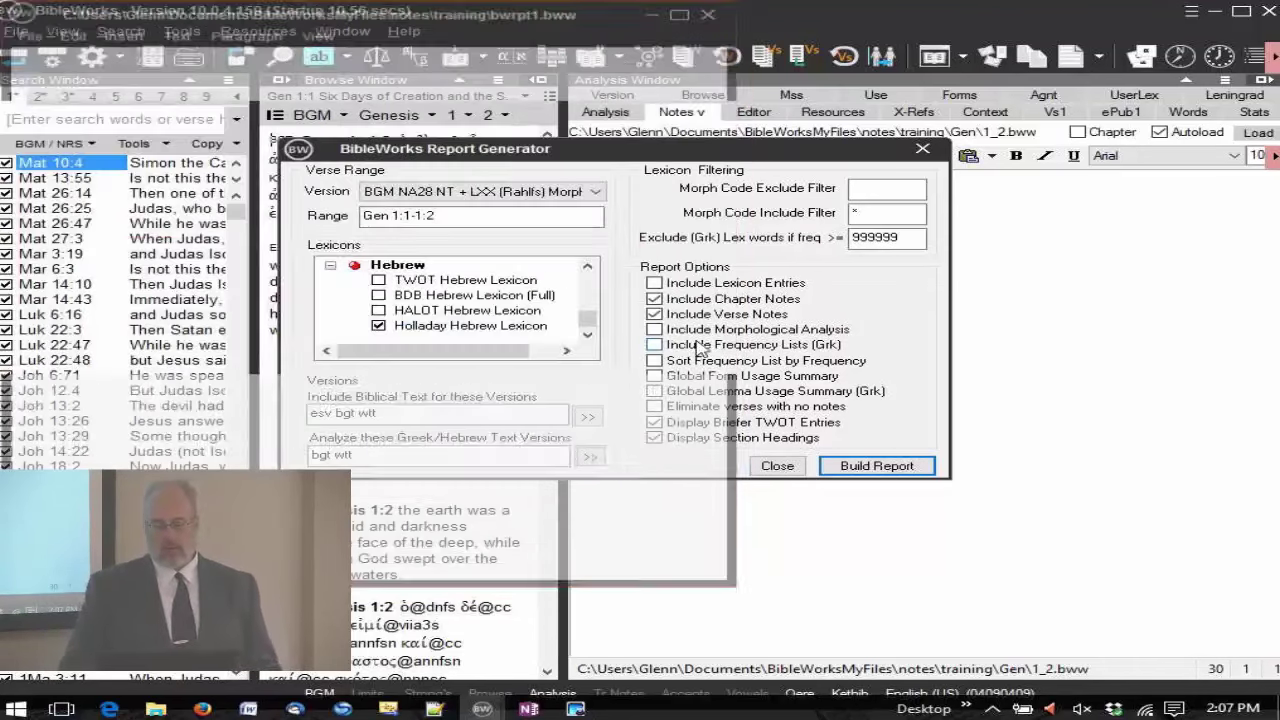
# Clear the versions whose biblical text is included, turn off Display Section Headings, and build a notes-only report.
pyautogui.click(420, 412)
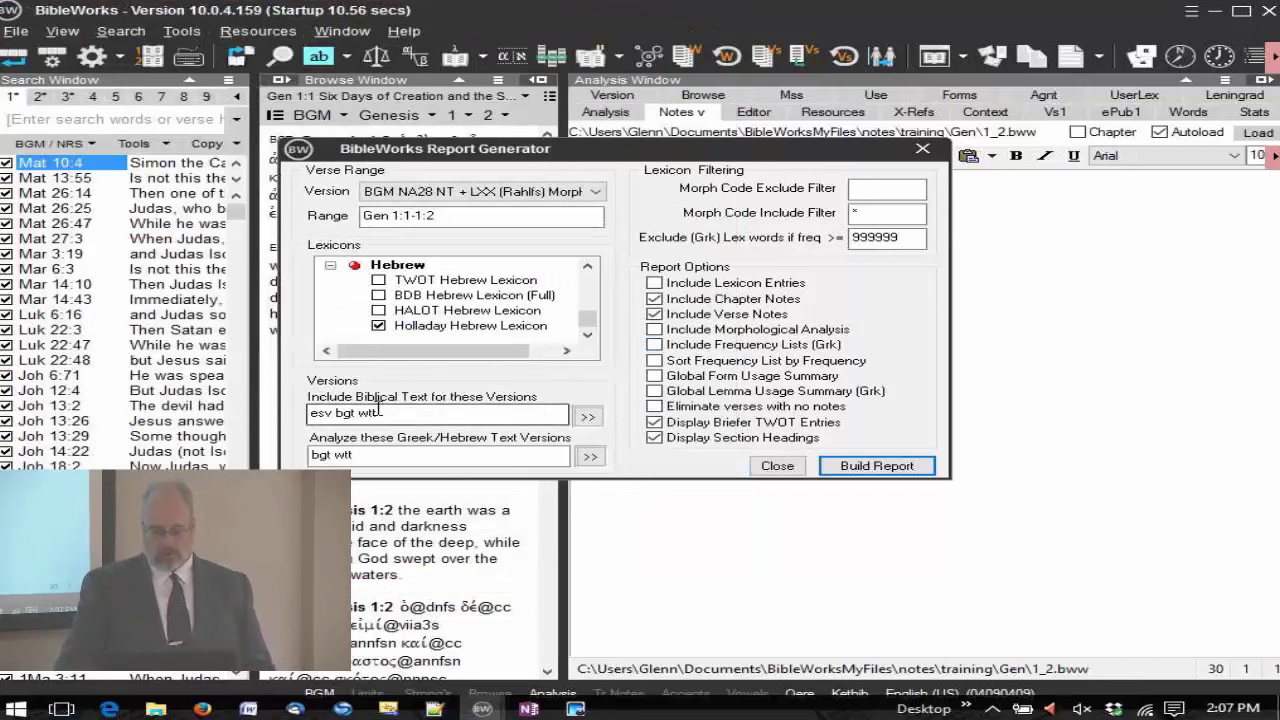
pyautogui.moveTo(238, 412); pyautogui.dragTo(252, 414)
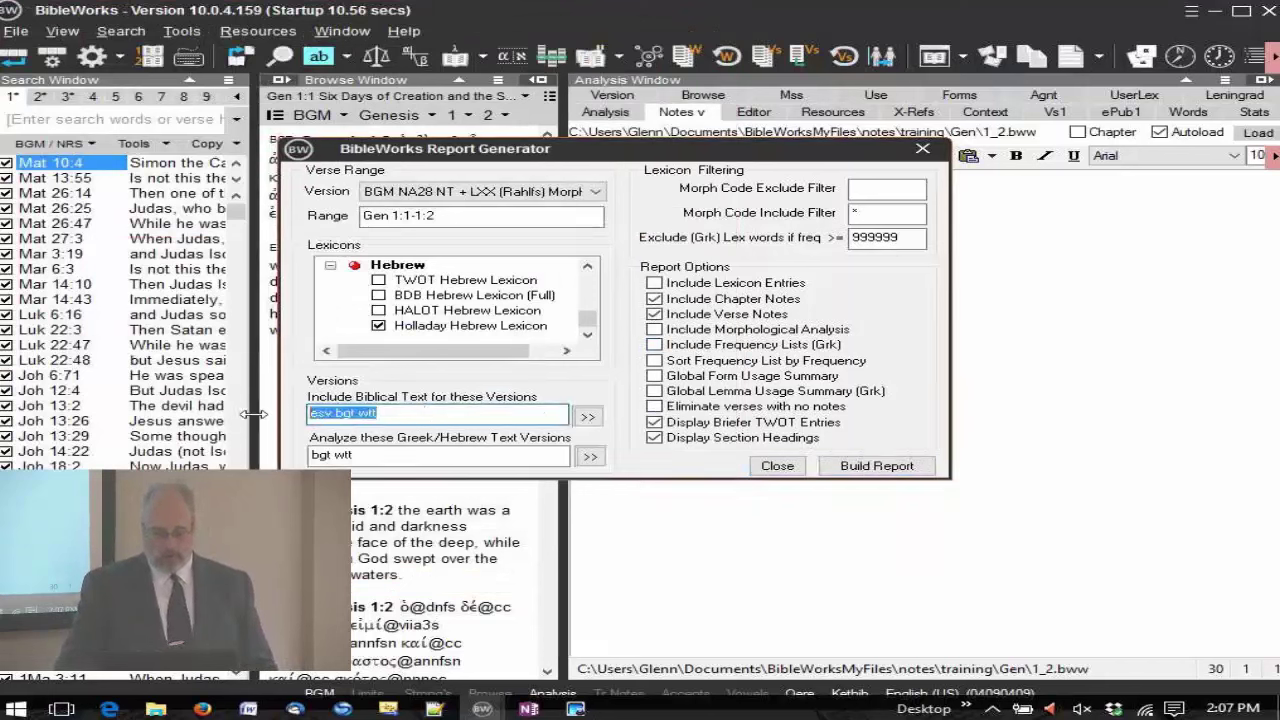
pyautogui.press('Delete')
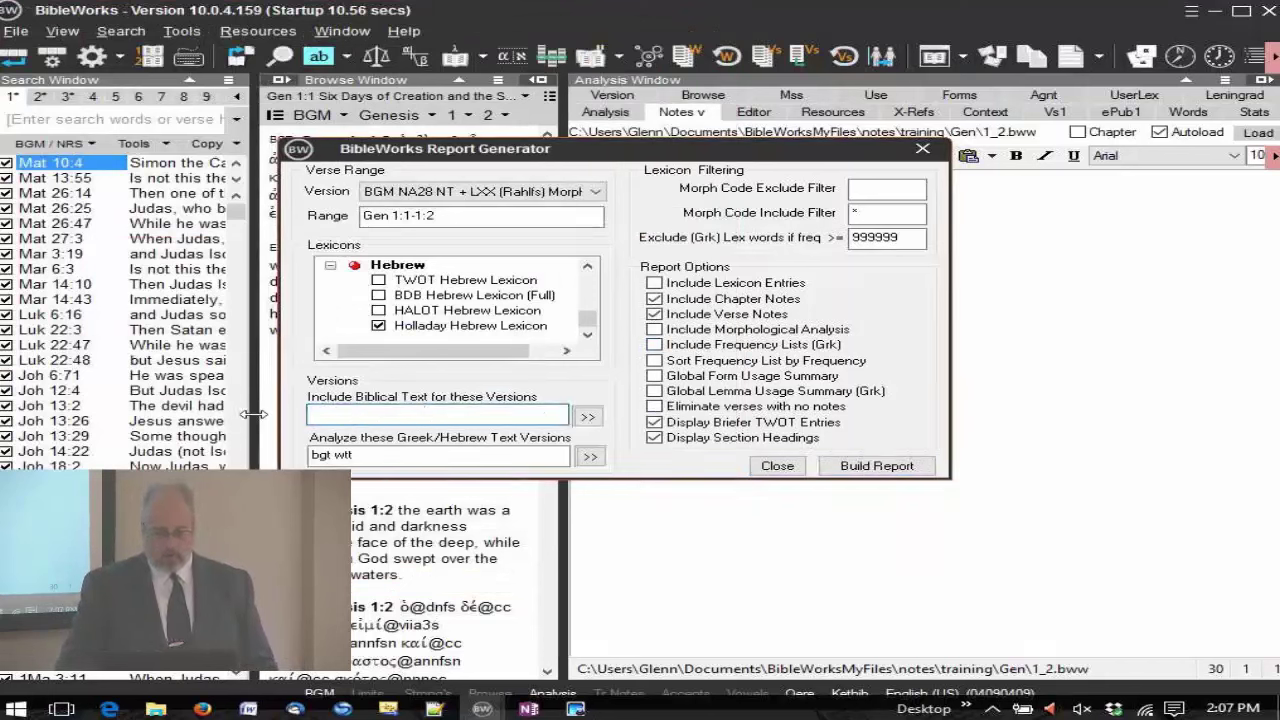
pyautogui.click(655, 437)
pyautogui.click(872, 466)
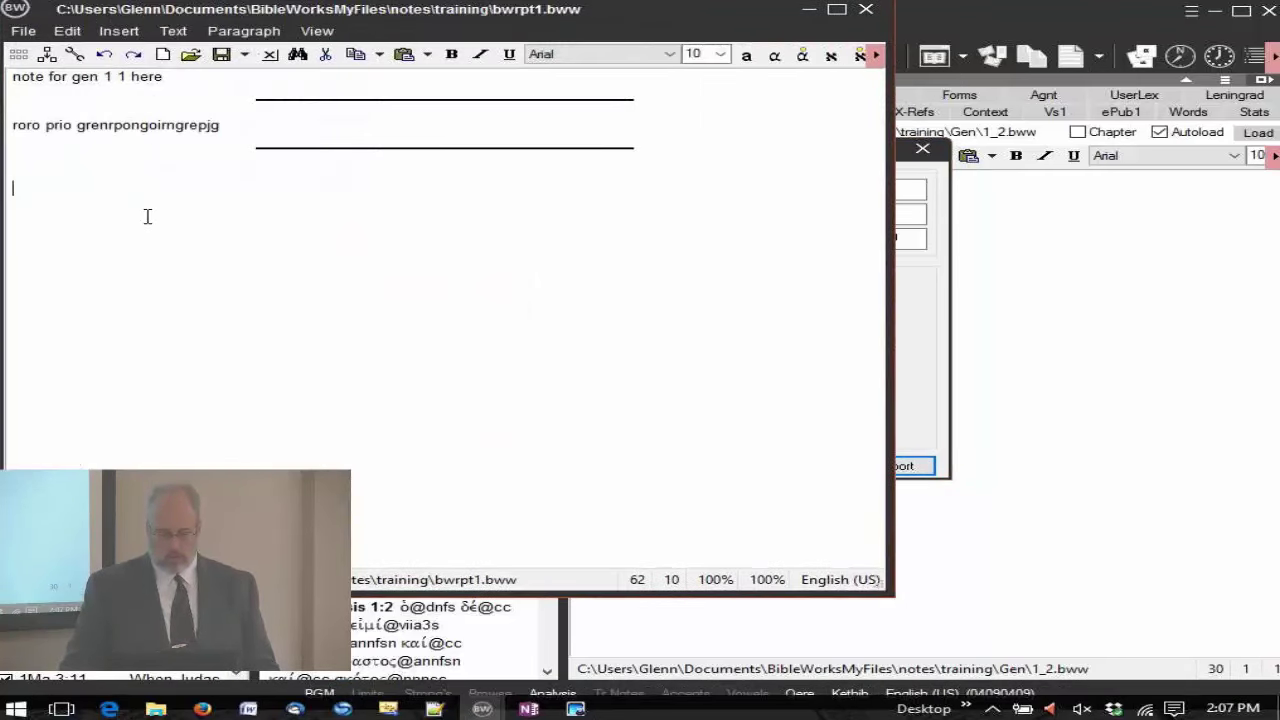
# Examine the Genesis 1:1 and 1:2 verse notes in the notes-only report.
pyautogui.moveTo(166, 78); pyautogui.dragTo(12, 77)
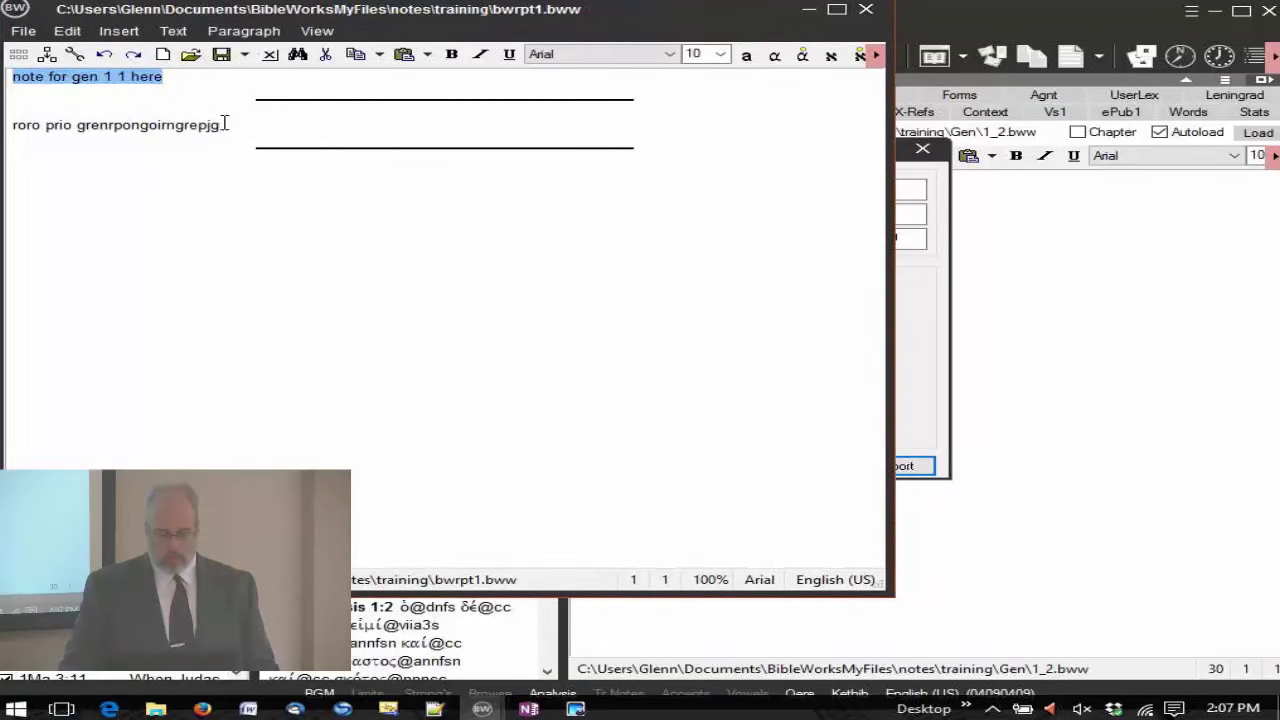
pyautogui.moveTo(225, 123); pyautogui.dragTo(16, 118)
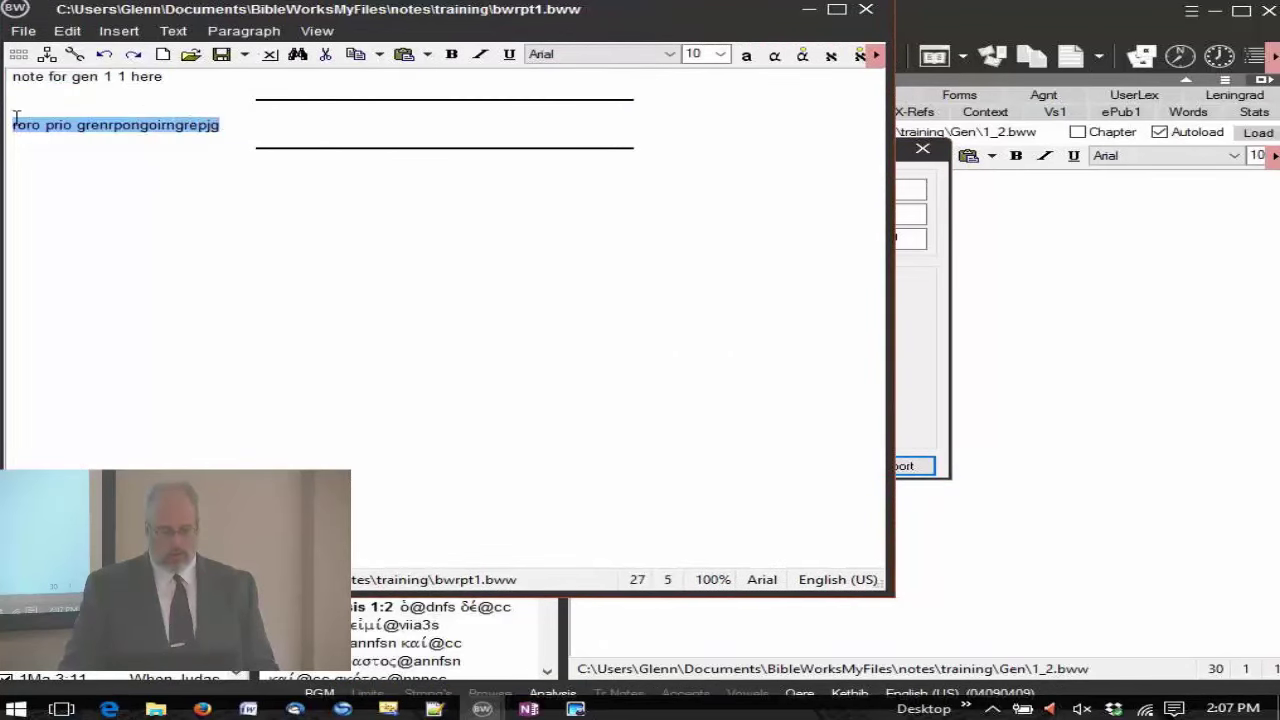
pyautogui.click(270, 224)
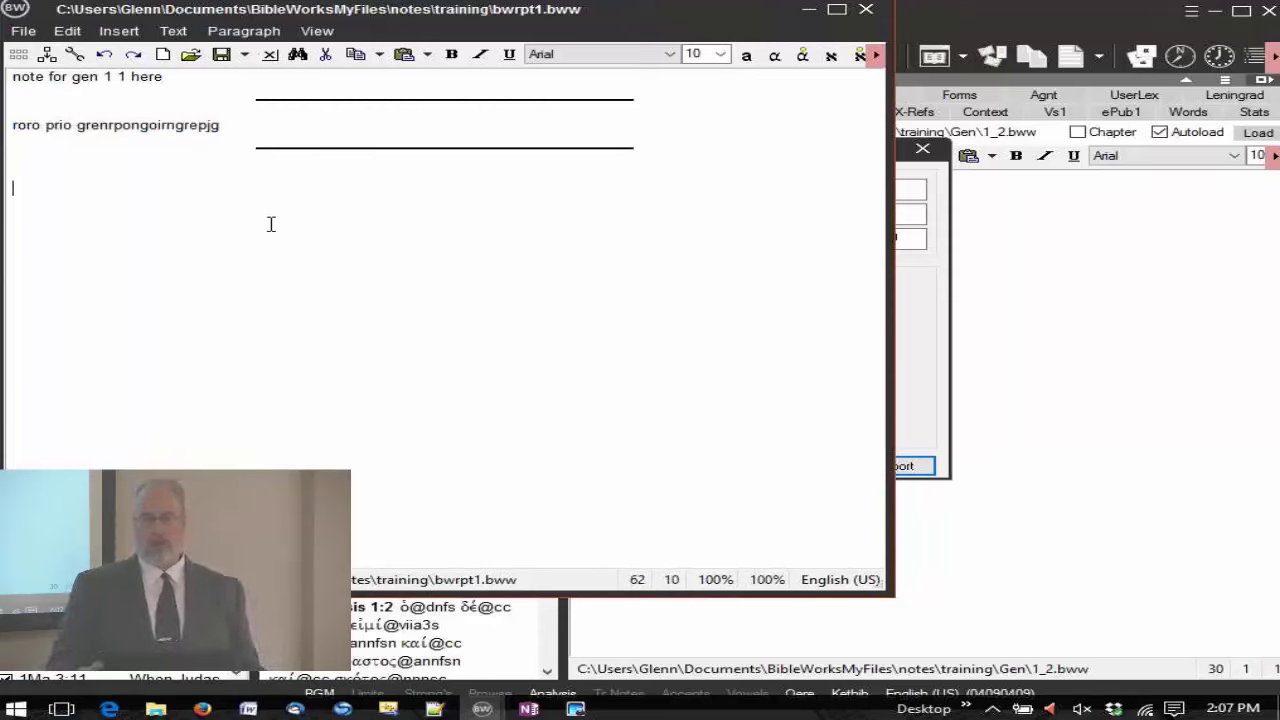
# Delete both horizontal separator lines from the report and insert a line break between the two verse notes.
pyautogui.click(466, 149)
pyautogui.press('Delete')
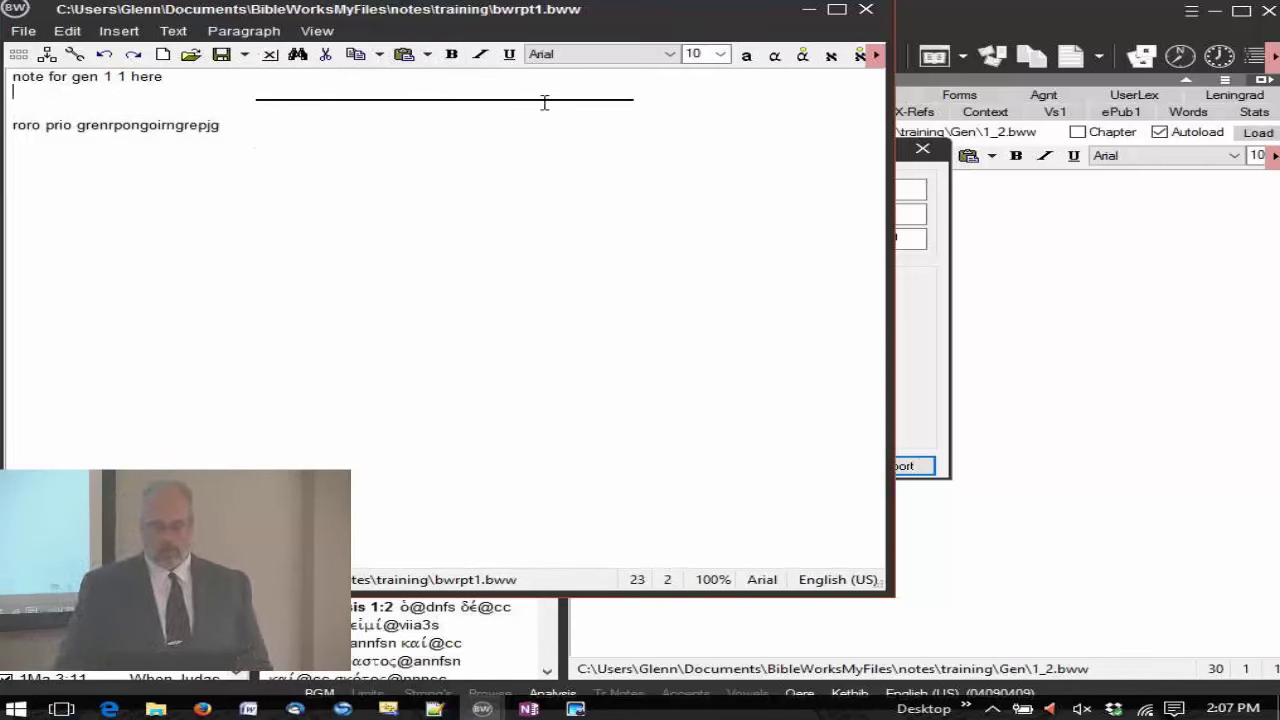
pyautogui.moveTo(605, 101); pyautogui.dragTo(297, 108)
pyautogui.press('Delete')
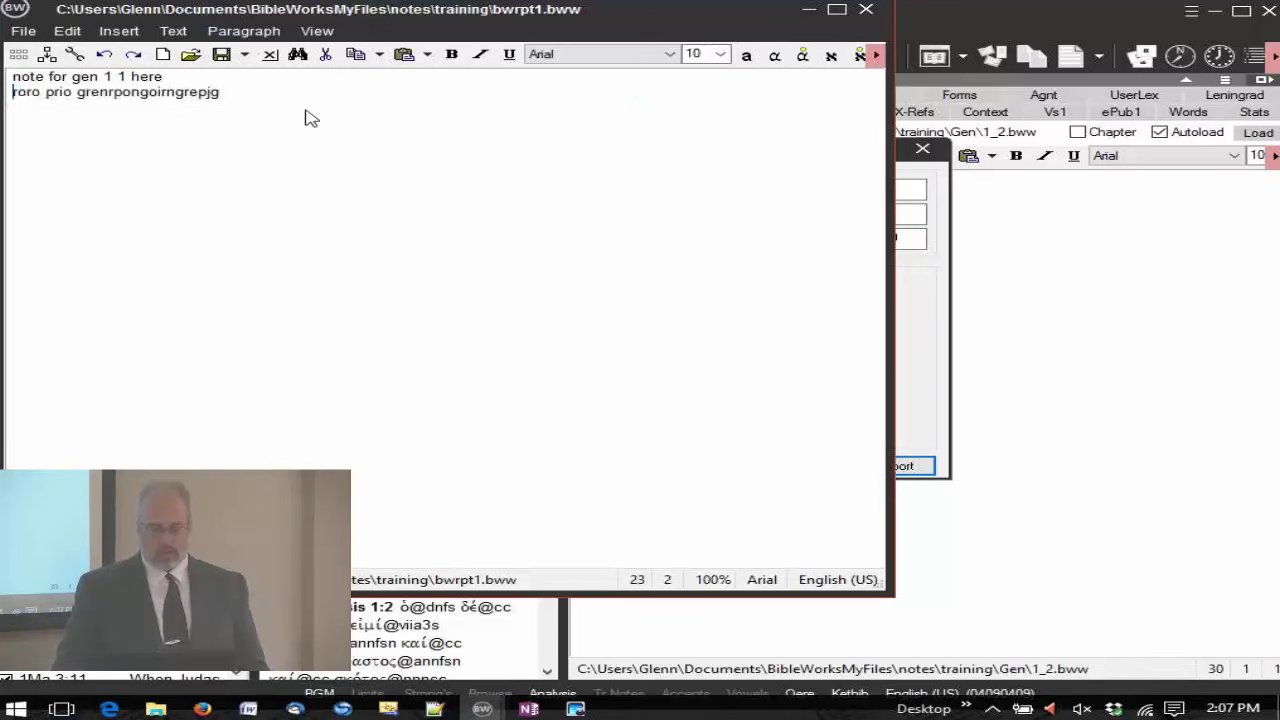
pyautogui.press('Return')
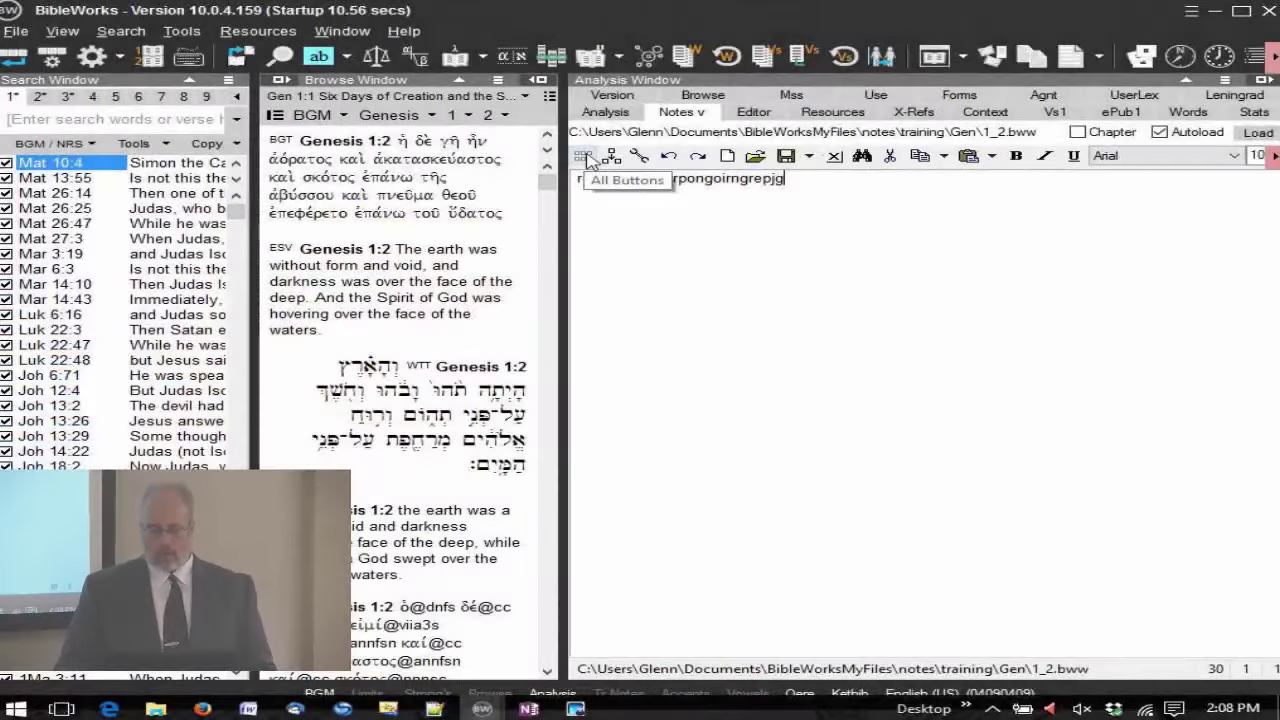
# Show all the note editor's buttons, create a new_notes folder in C:\Program Files, and make it the notes directory.
pyautogui.click(584, 157)
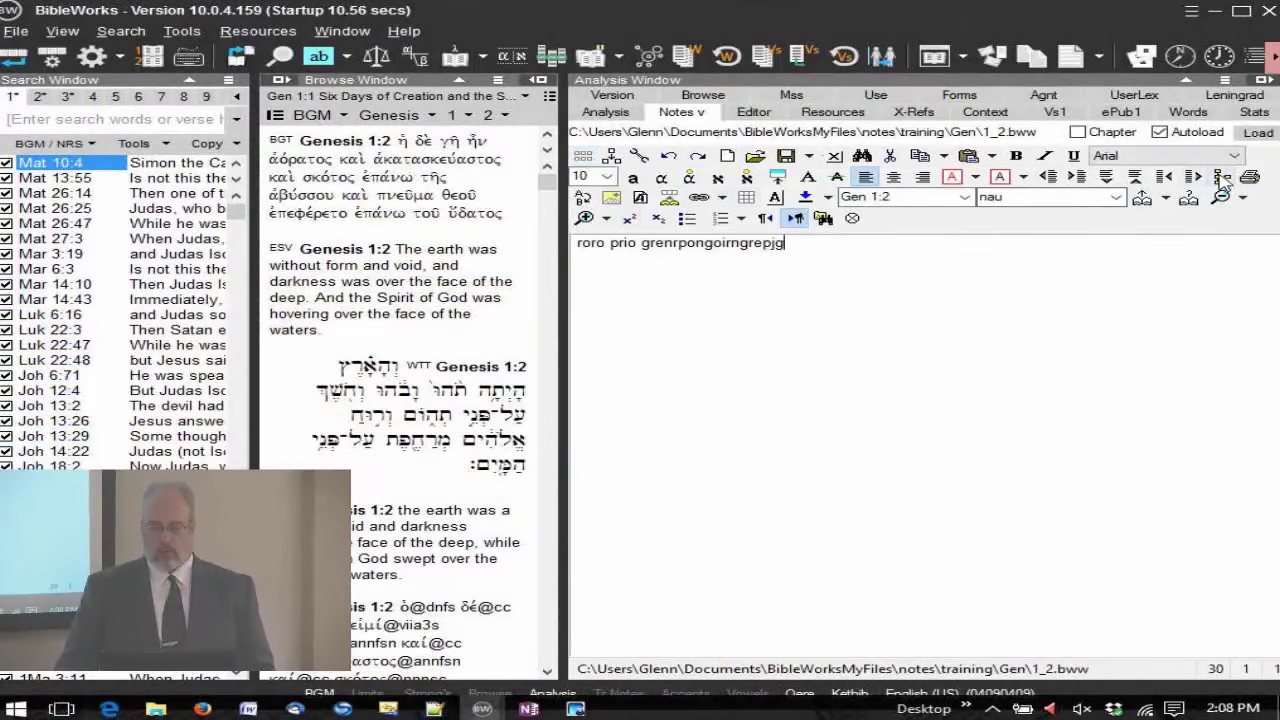
pyautogui.click(1222, 180)
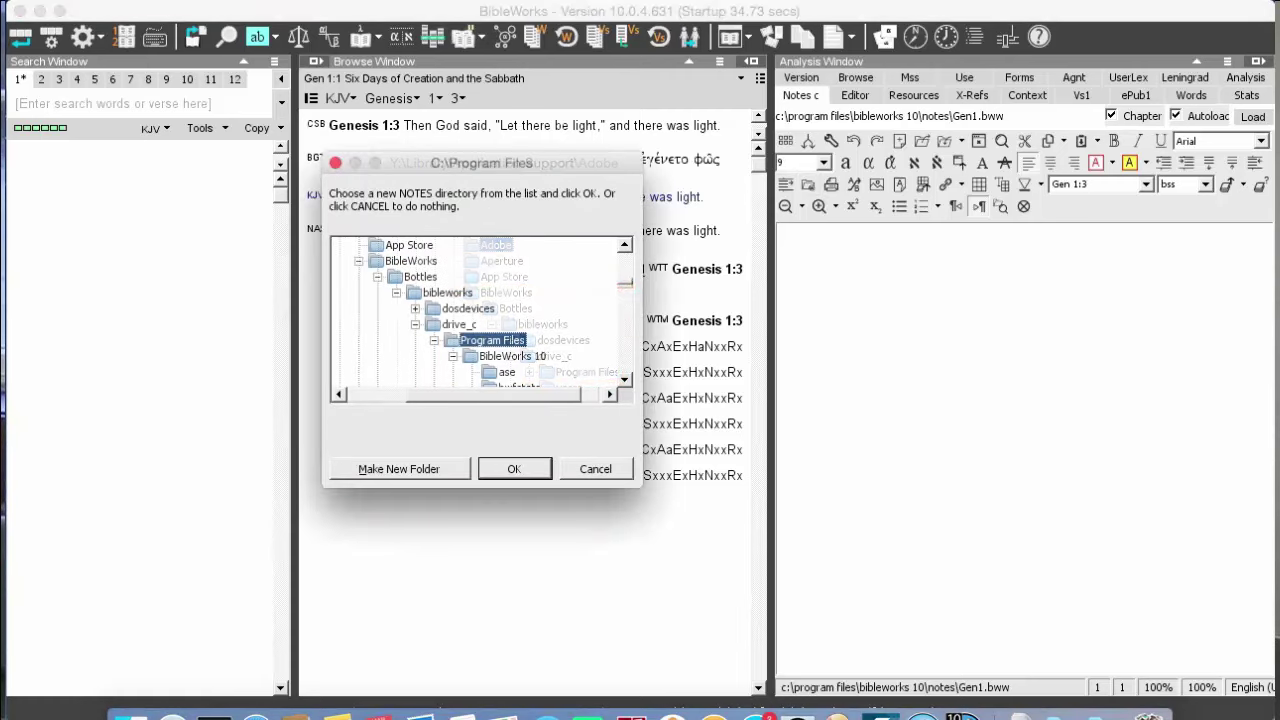
pyautogui.hotkey('alt', 'm')
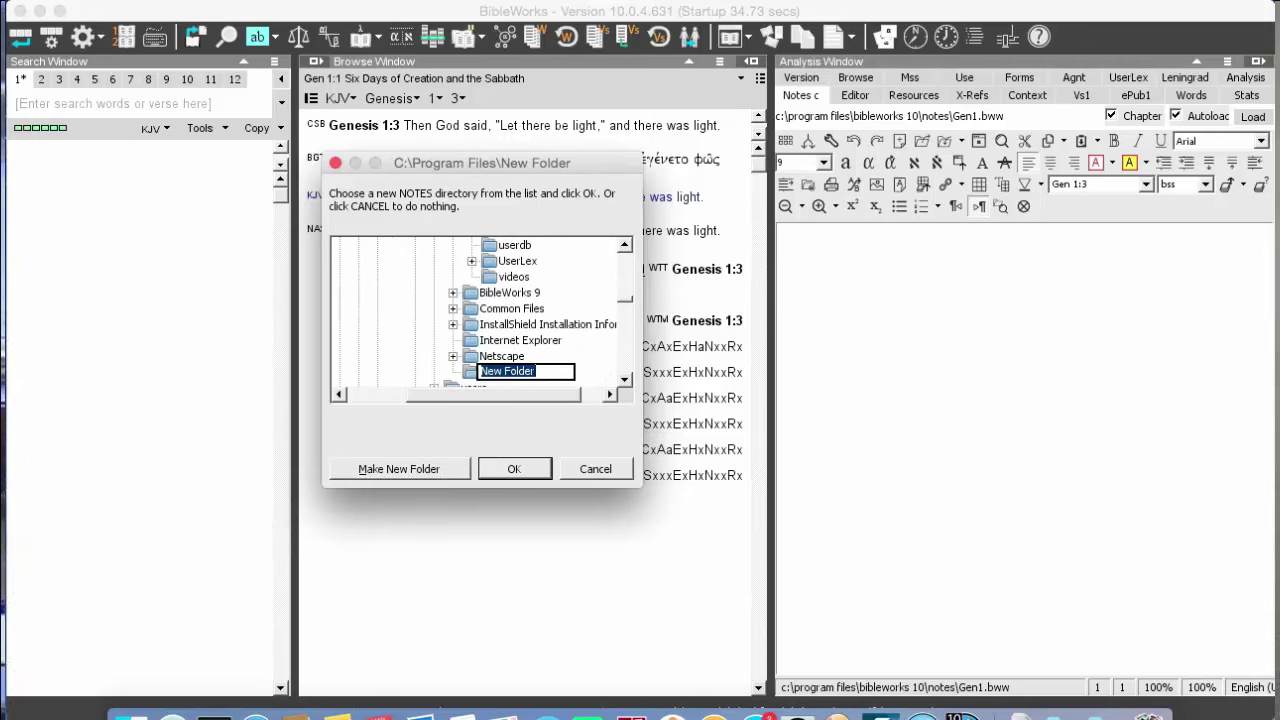
pyautogui.write('n')
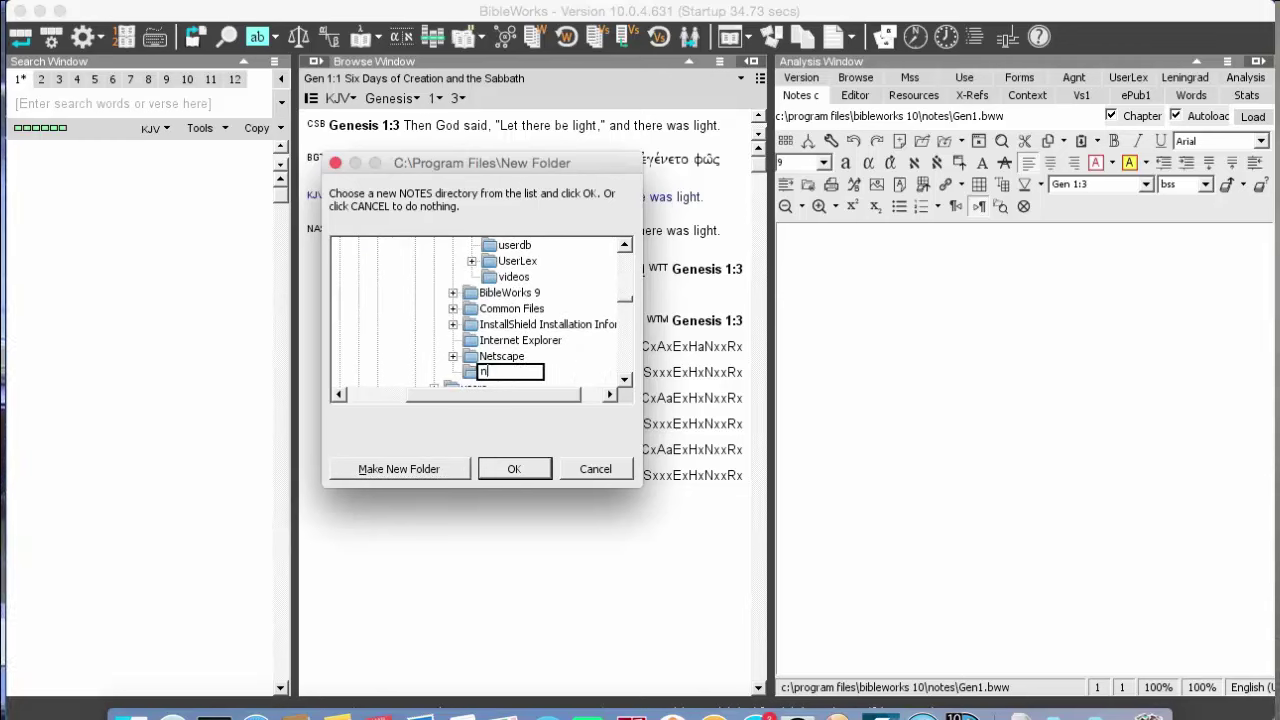
pyautogui.write('ew_notes')
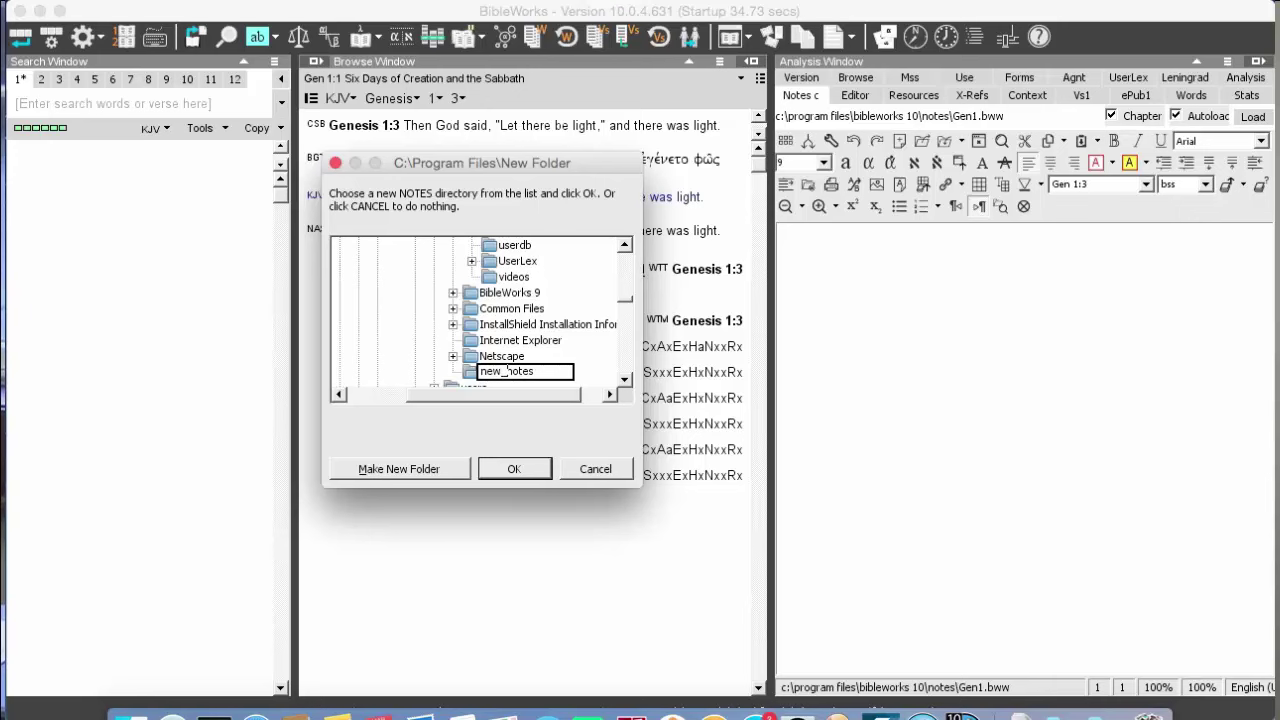
pyautogui.press('Return')
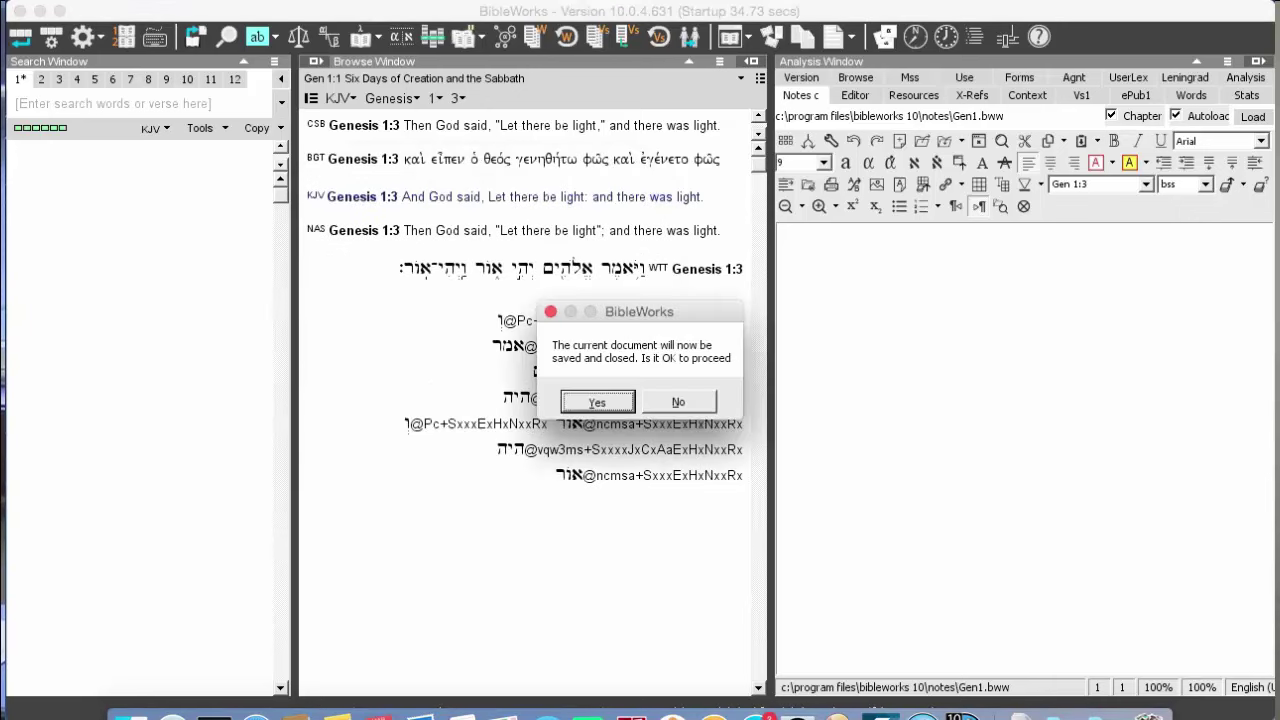
pyautogui.press('Return')
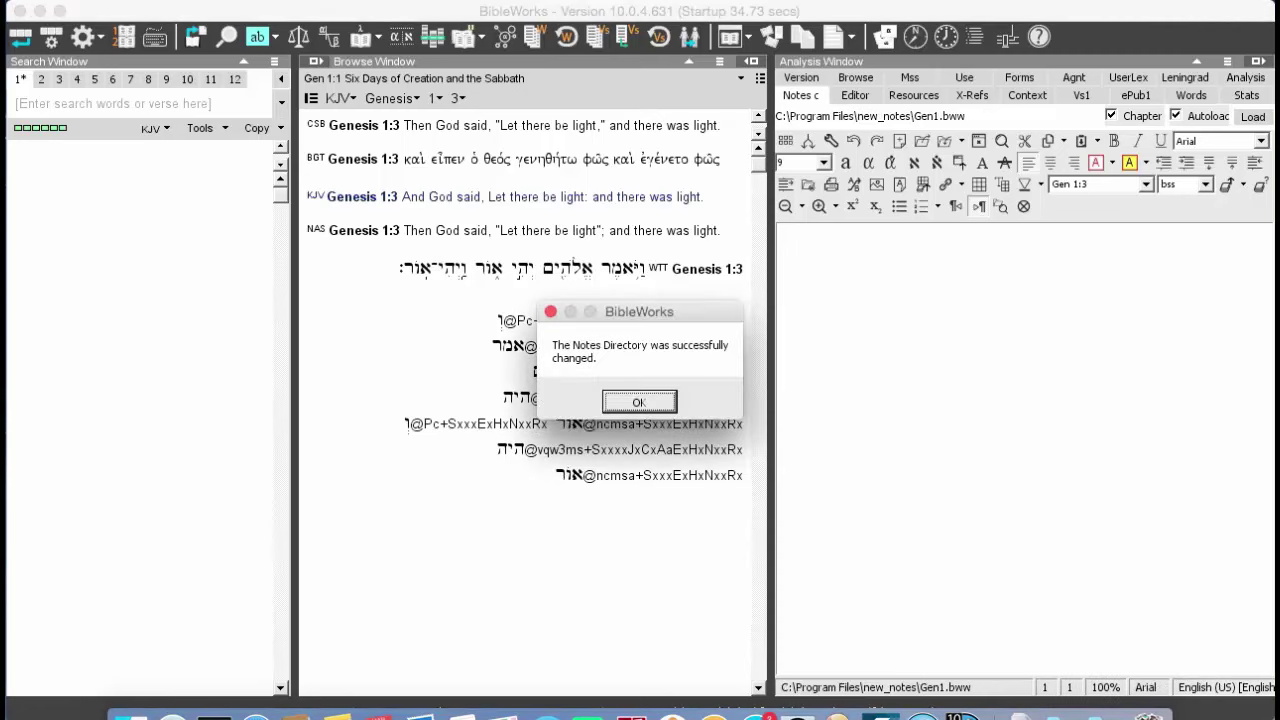
pyautogui.press('Return')
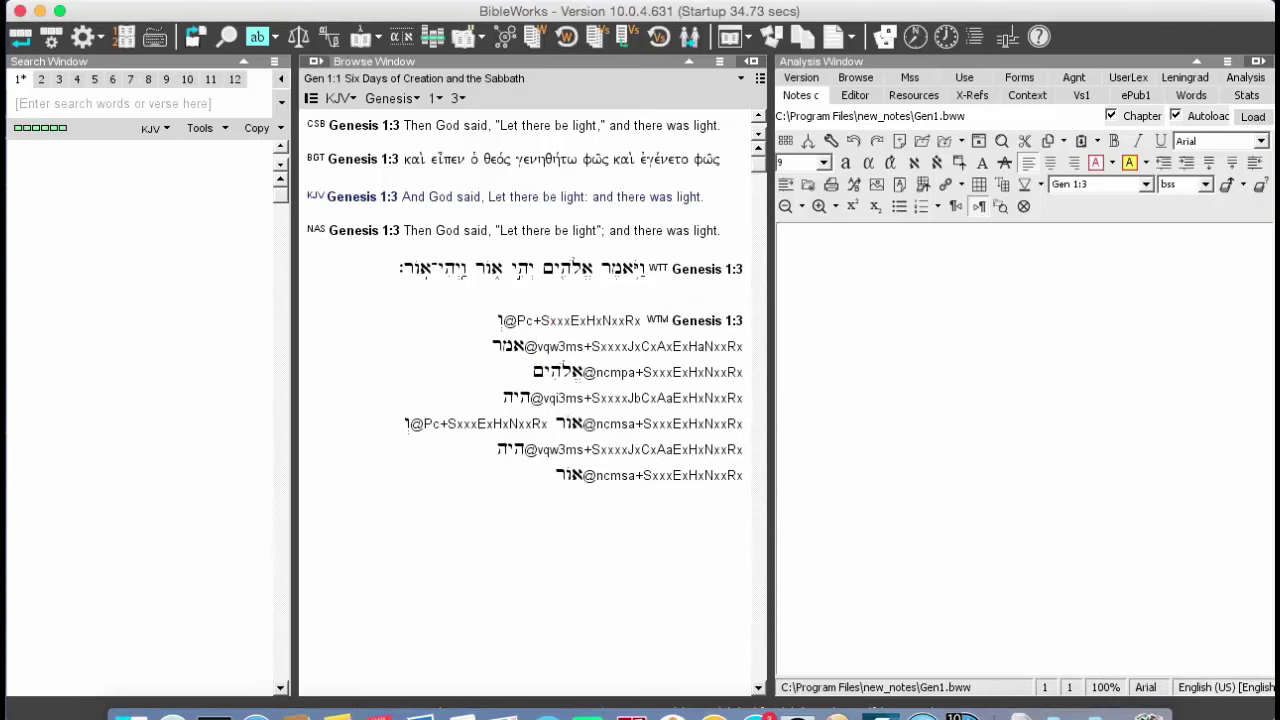
# Enter a Genesis 1 chapter note beginning "My new not" in the new notes directory.
pyautogui.write('My new not')
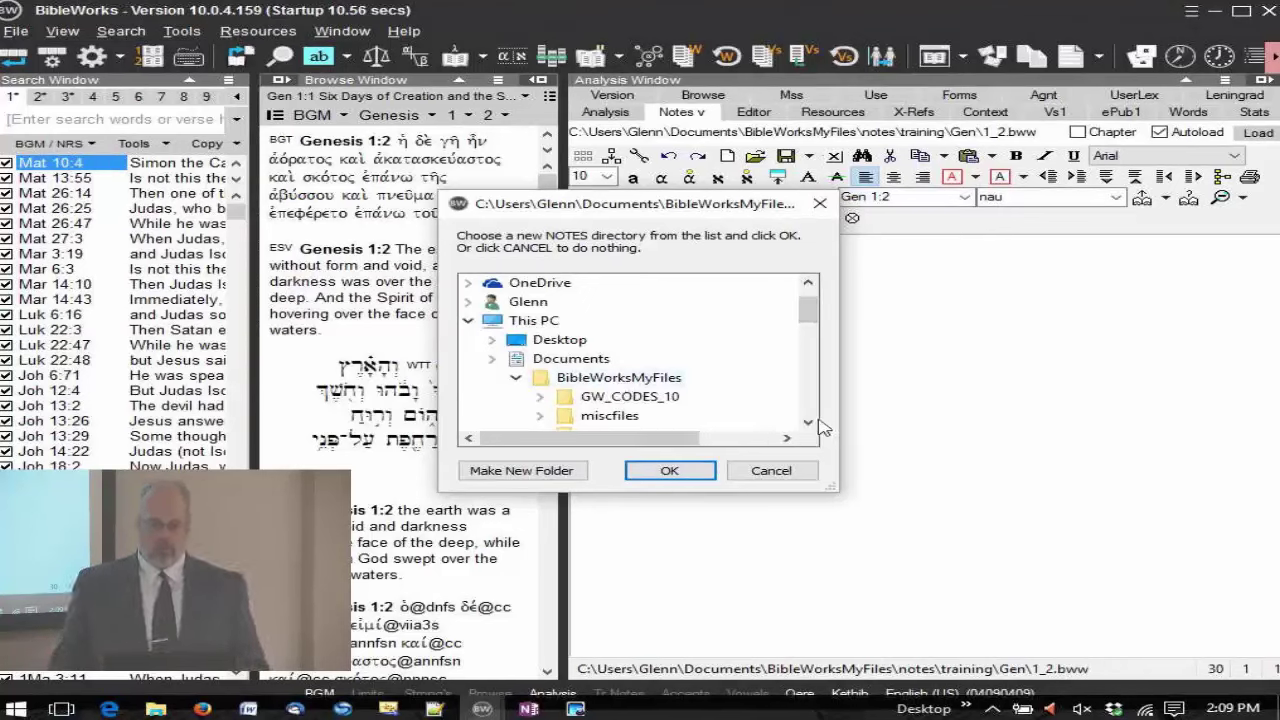
# Examine the note folders inside BibleWorksMyFiles\notes, including the contents of the sermonnotes folder.
pyautogui.click(808, 422)
pyautogui.click(808, 422)
pyautogui.click(808, 422)
pyautogui.click(808, 422)
pyautogui.click(808, 422)
pyautogui.click(808, 422)
pyautogui.click(808, 422)
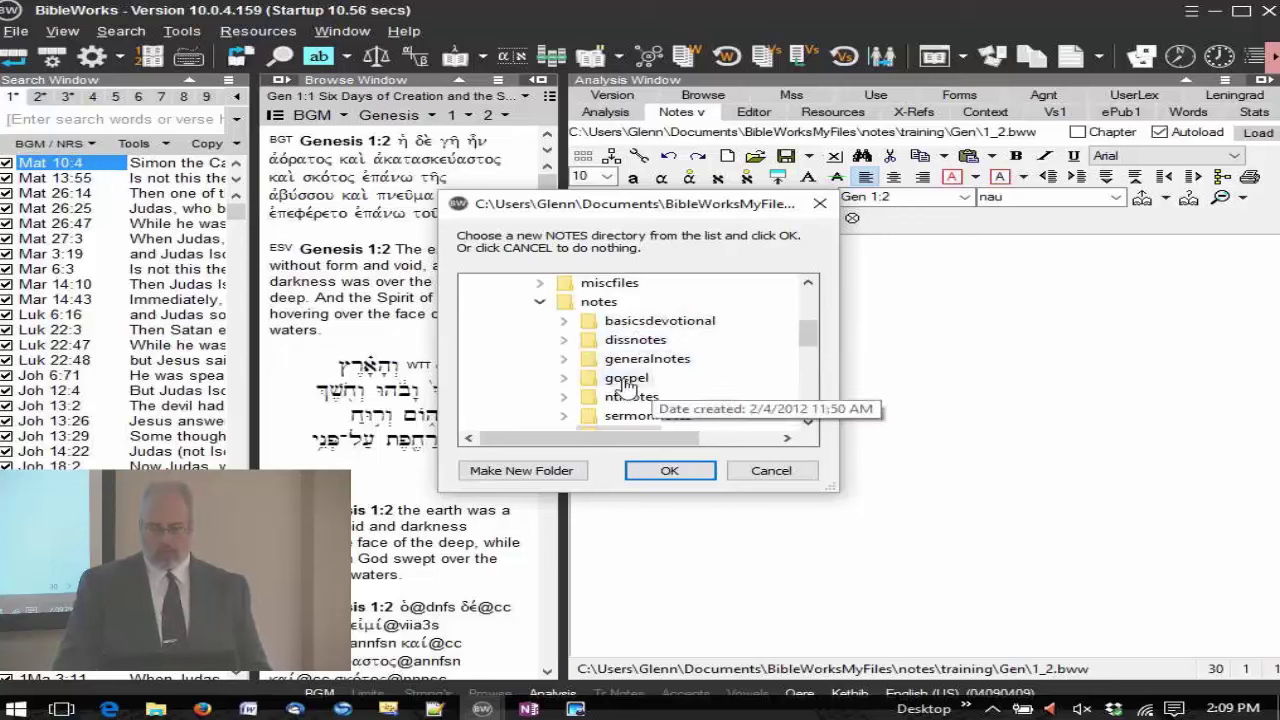
pyautogui.scroll(-1, 705, 362)
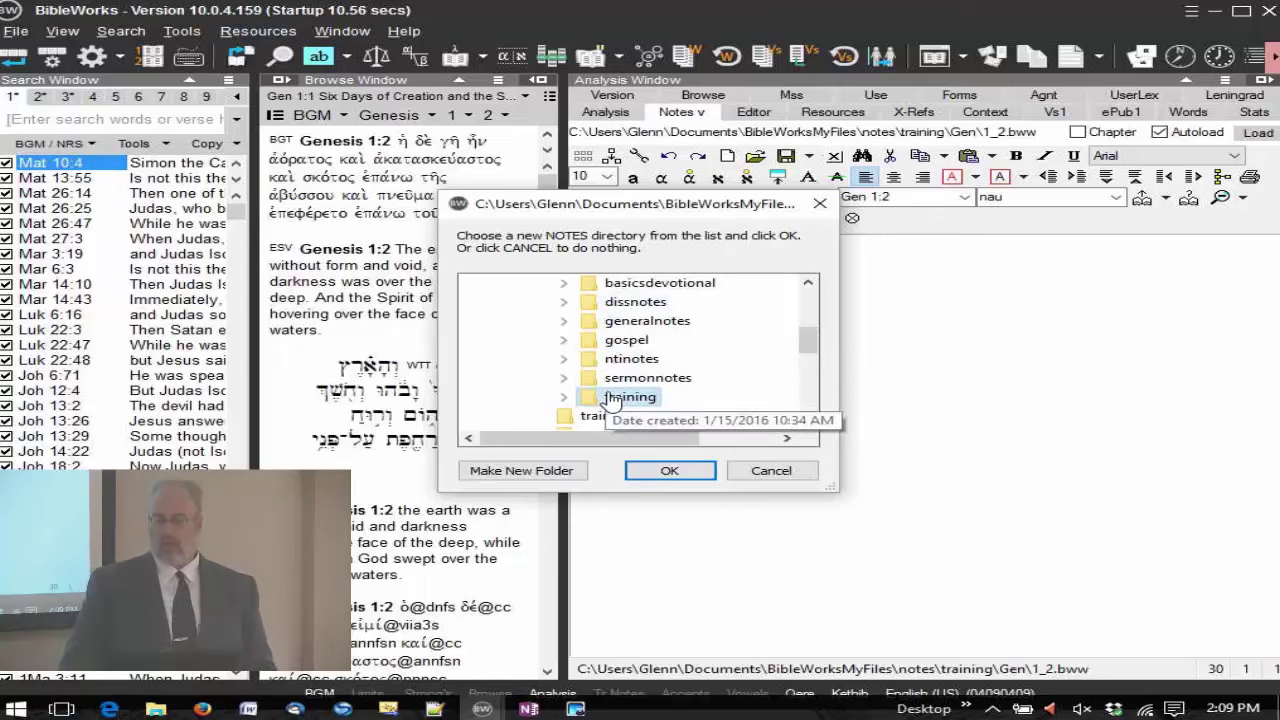
pyautogui.doubleClick(655, 379)
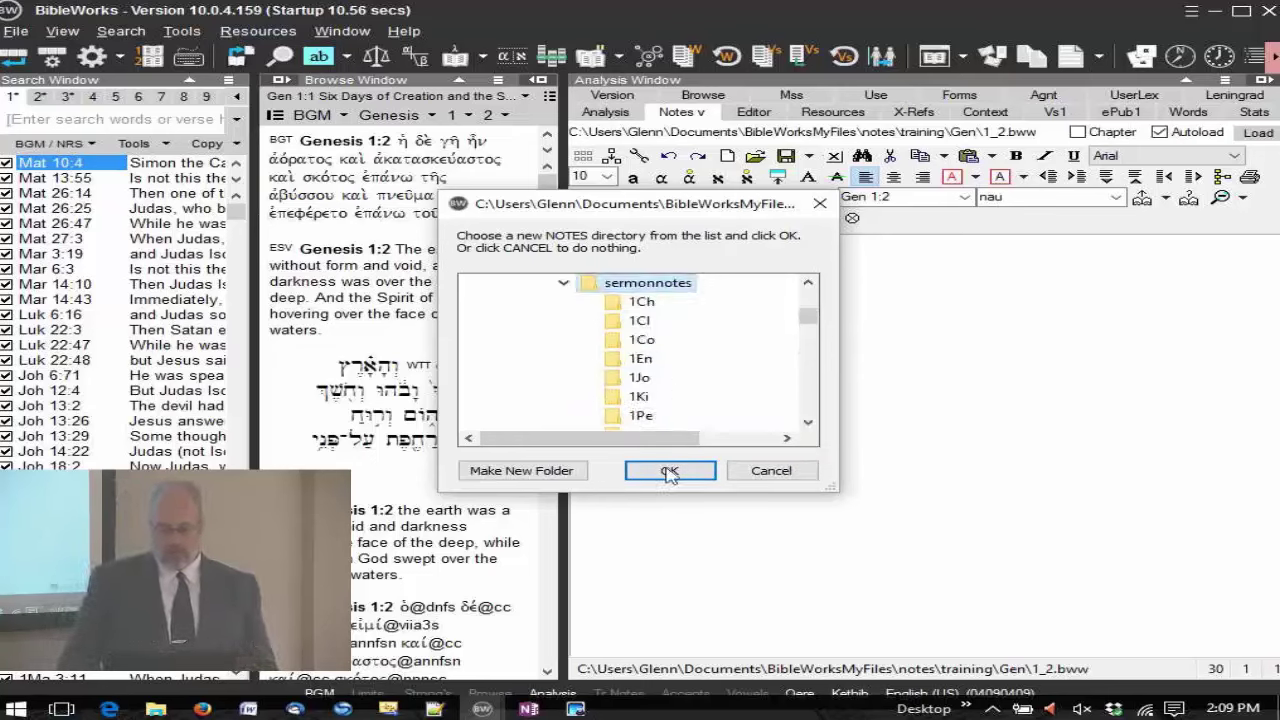
# Choose the training folder under BibleWorksMyFiles\notes as the notes directory, accepting that the current note is saved and closed.
pyautogui.click(563, 283)
pyautogui.doubleClick(630, 301)
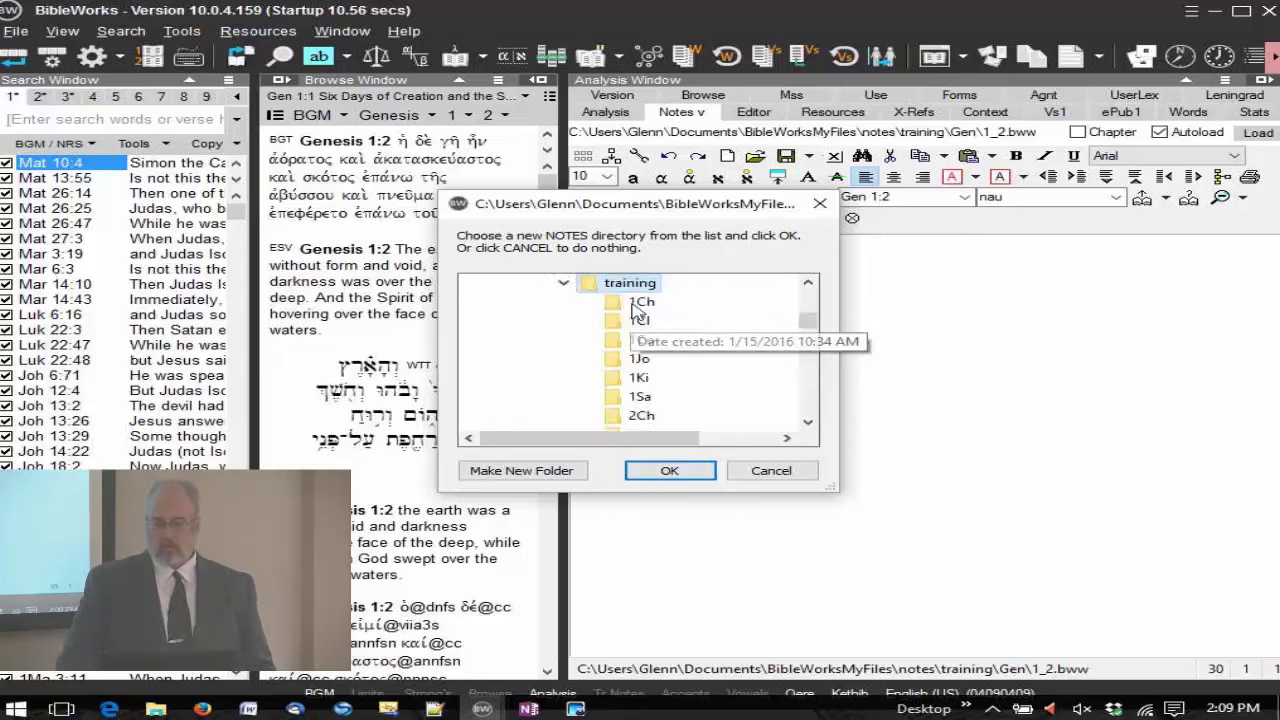
pyautogui.click(527, 478)
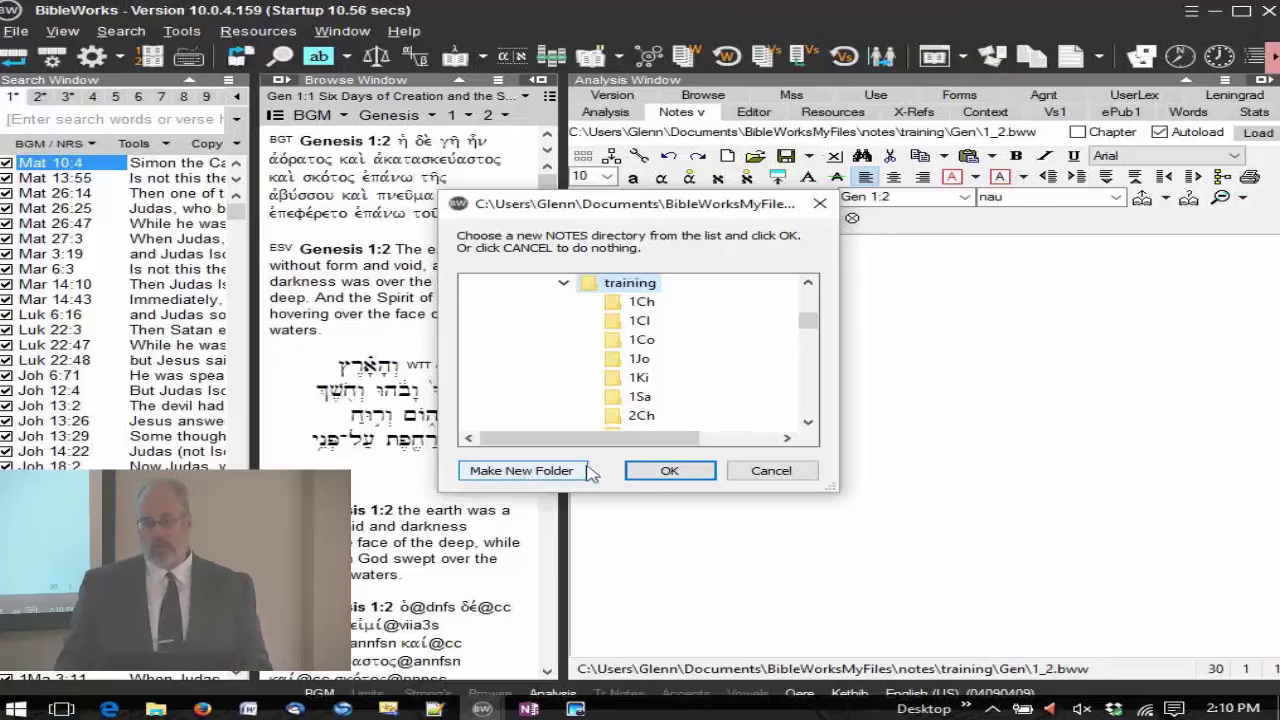
pyautogui.click(697, 475)
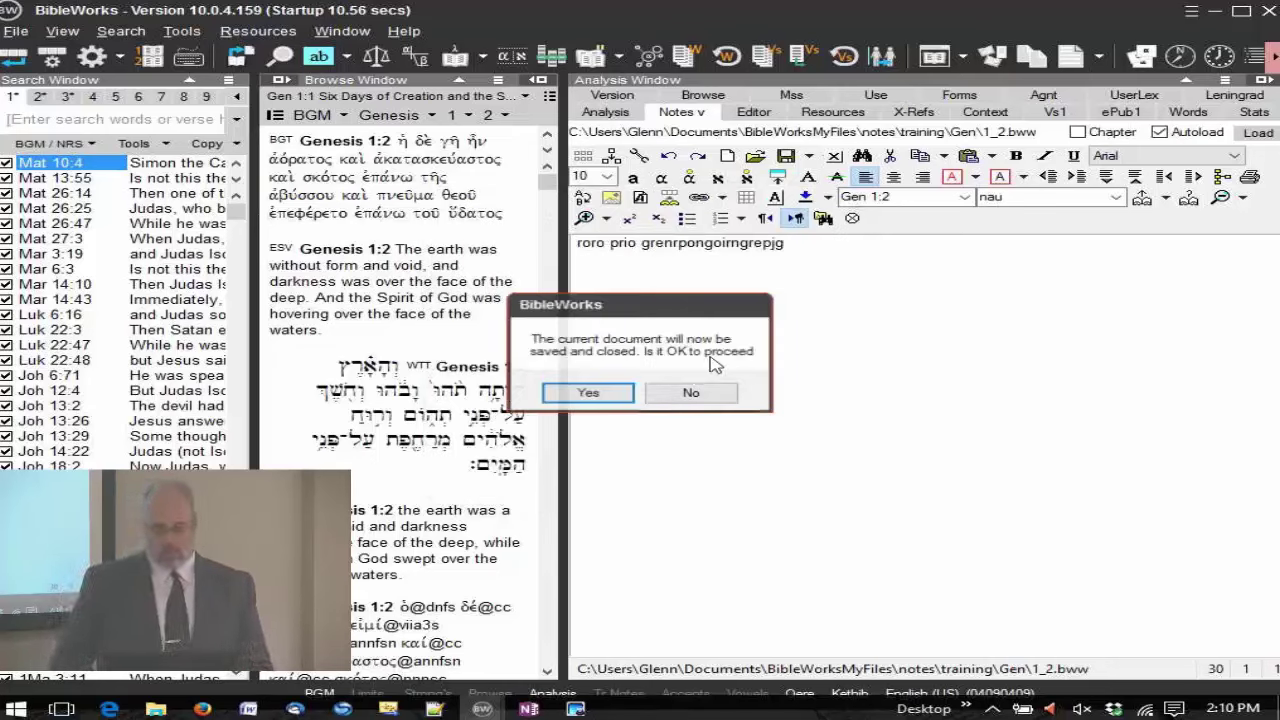
pyautogui.click(610, 395)
pyautogui.click(640, 392)
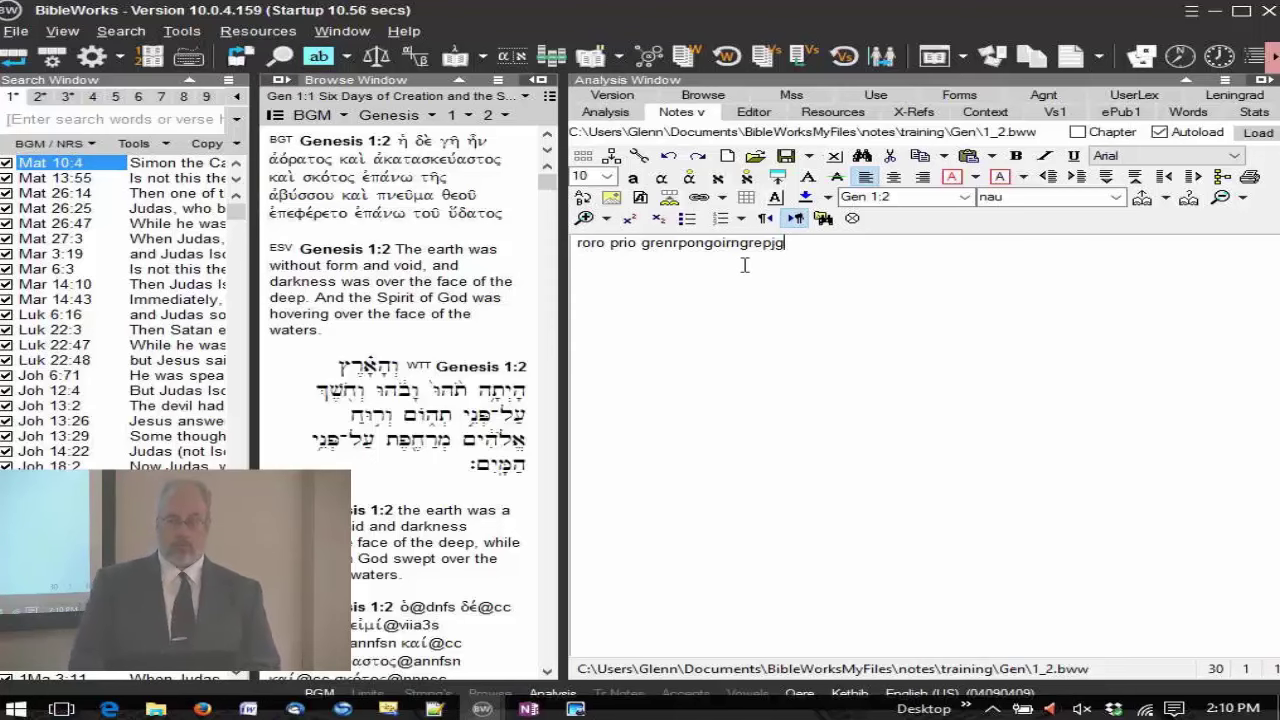
# Go to the Genesis 1:1 note and search the training folder's note files for "here", exporting matching verses to the Search Window.
pyautogui.click(547, 134)
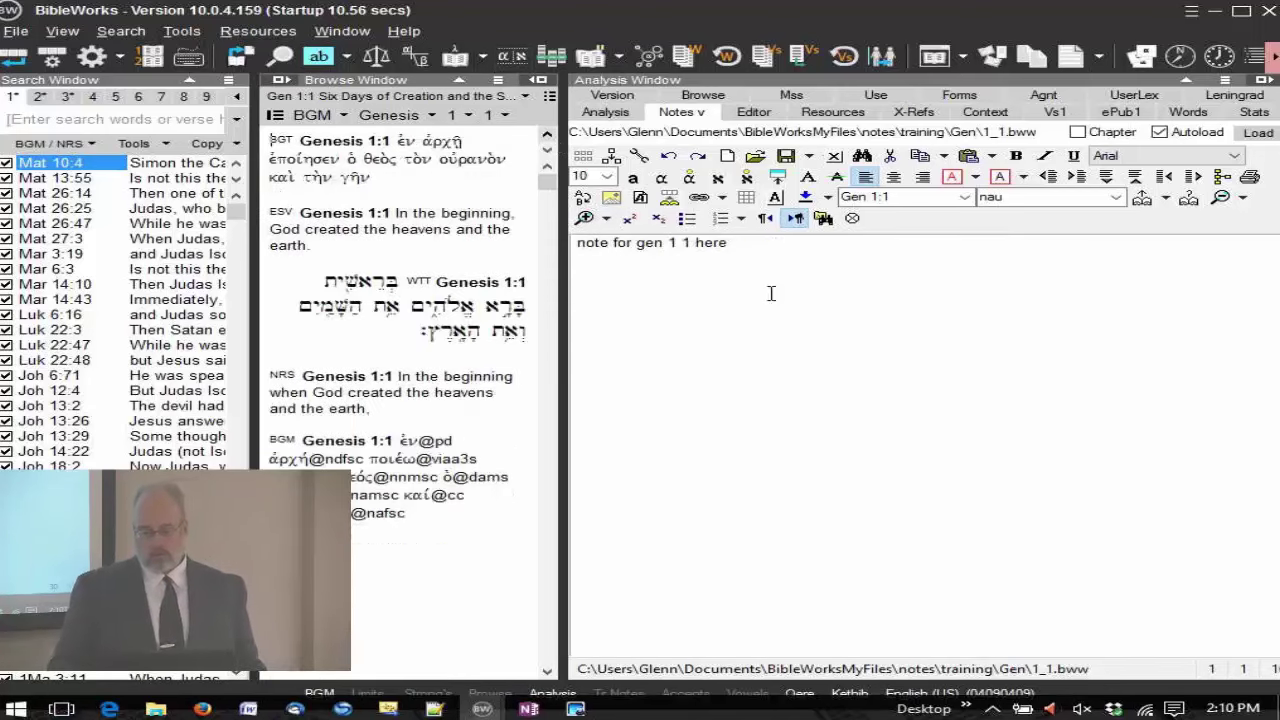
pyautogui.click(768, 248)
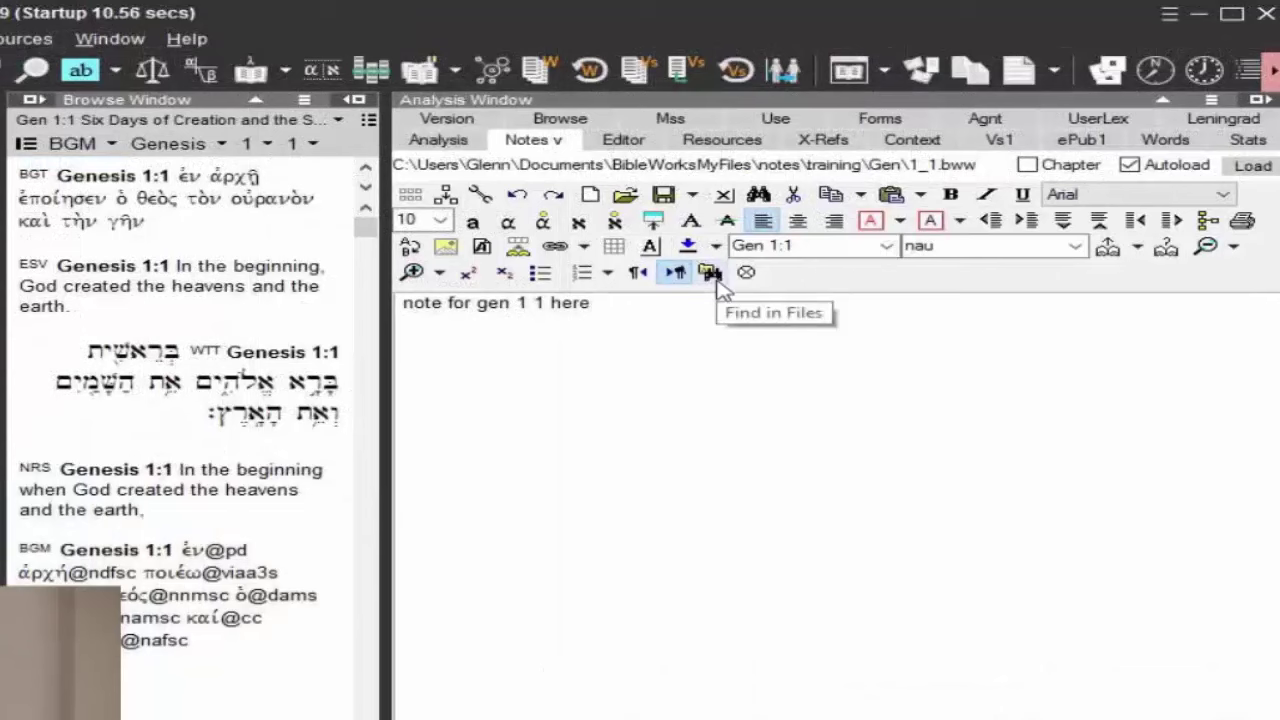
pyautogui.click(720, 286)
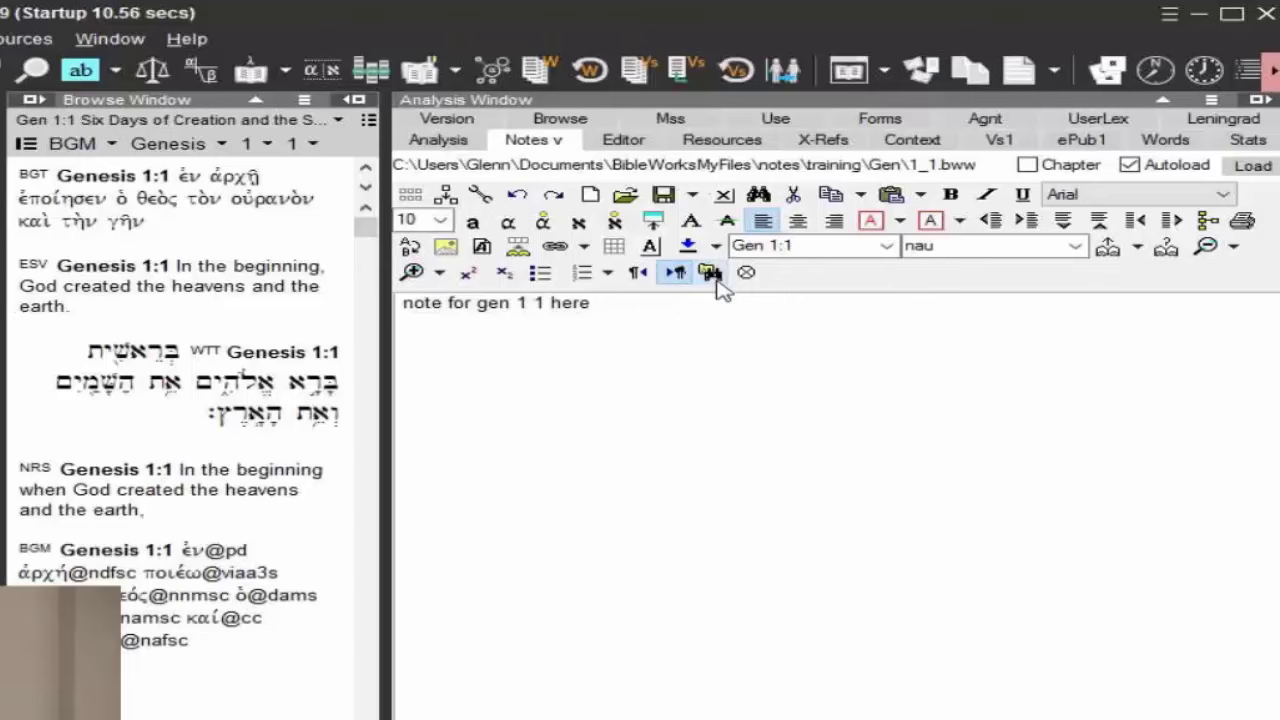
pyautogui.click(712, 274)
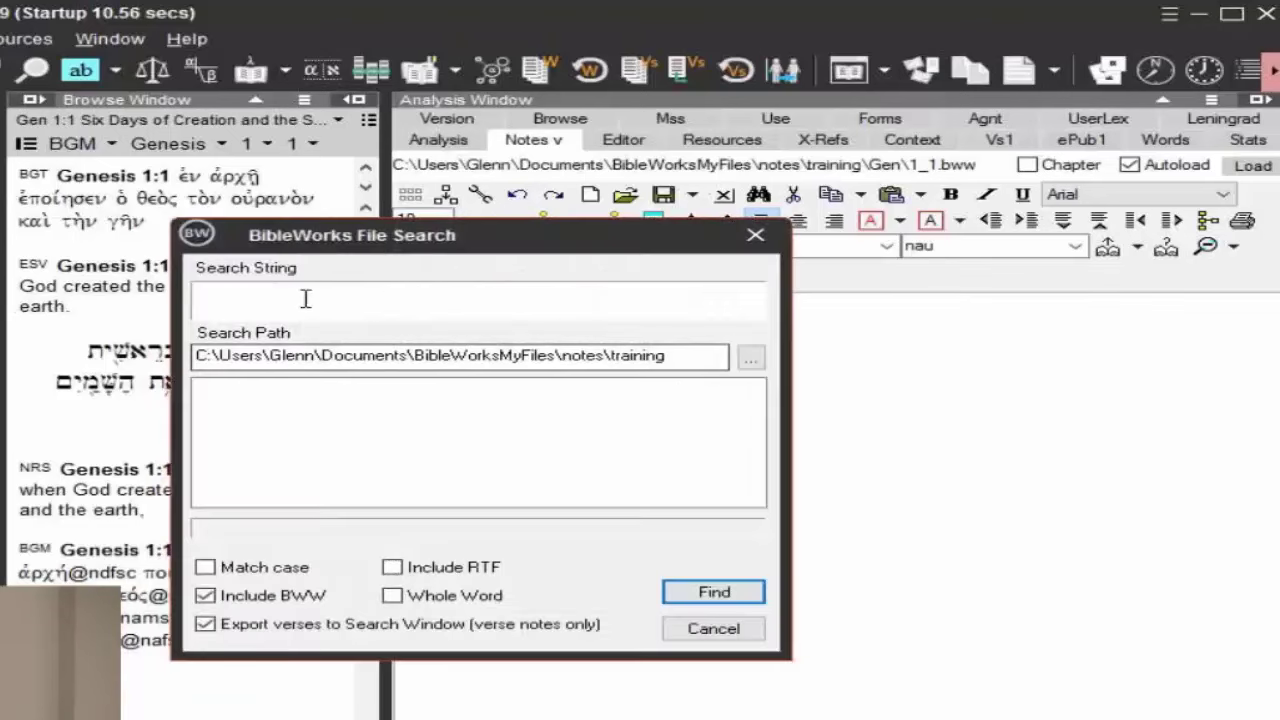
pyautogui.moveTo(505, 245); pyautogui.dragTo(778, 385)
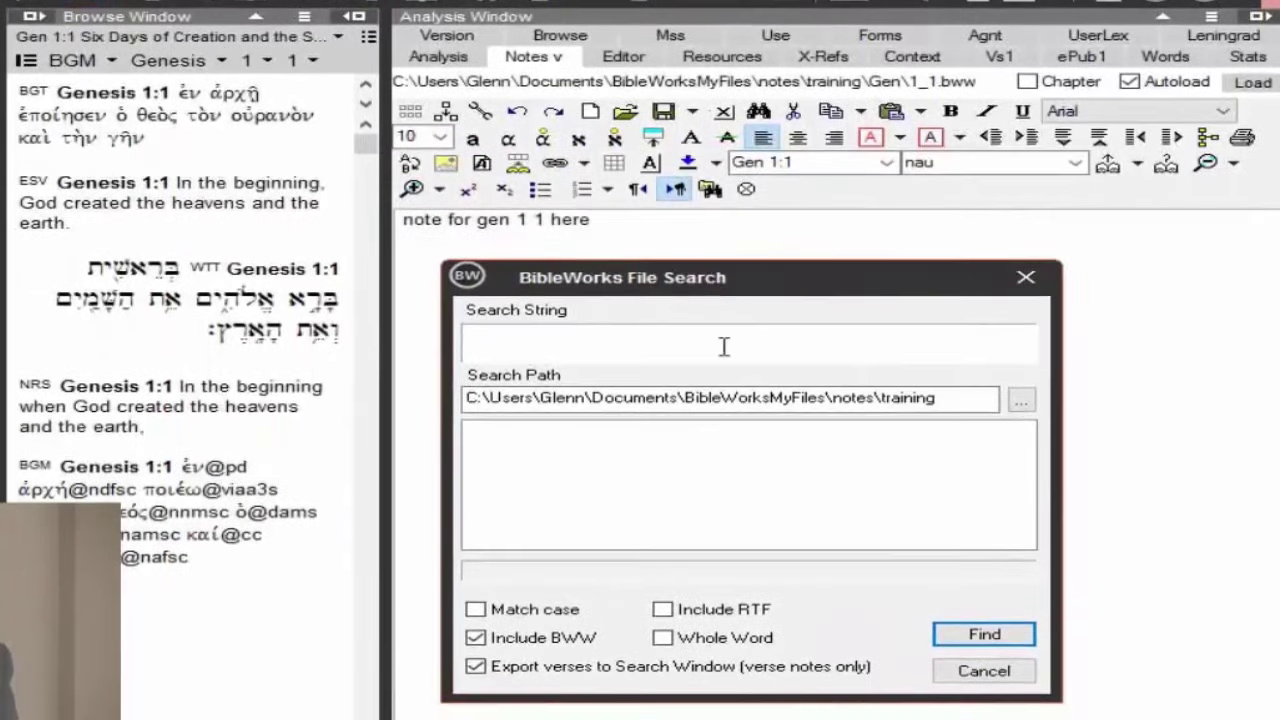
pyautogui.click(713, 335)
pyautogui.write('here')
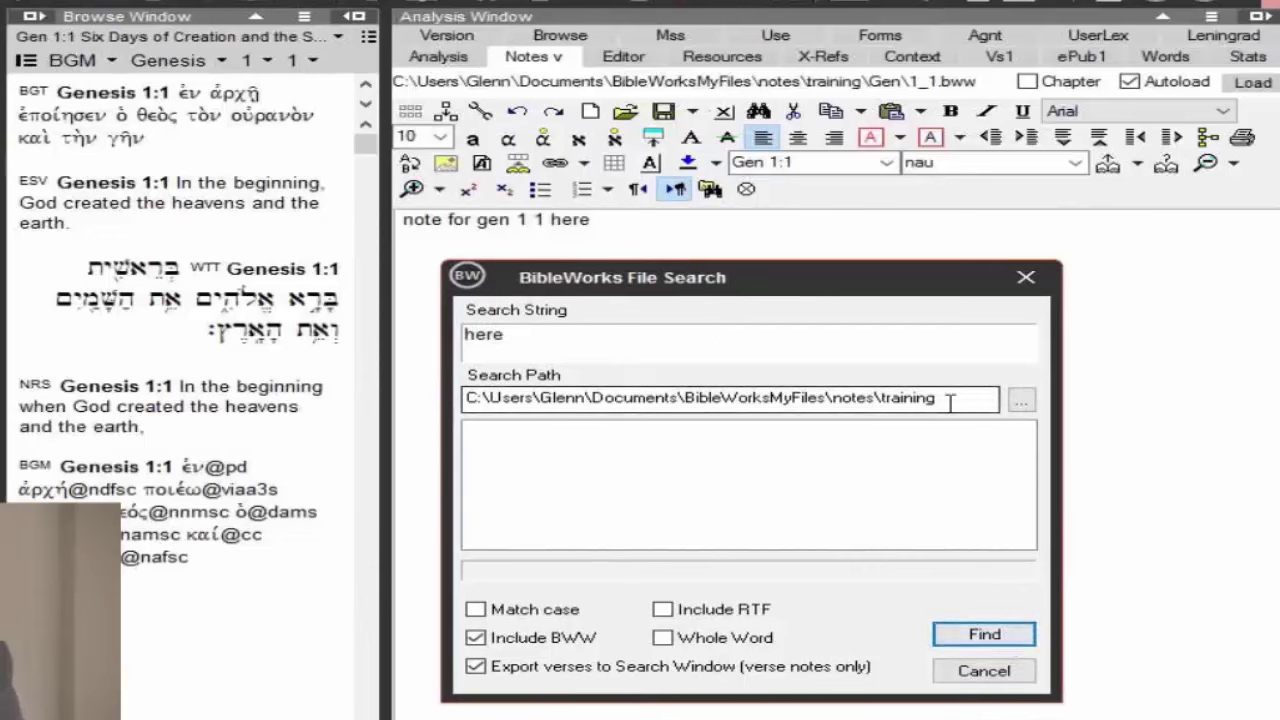
pyautogui.click(984, 636)
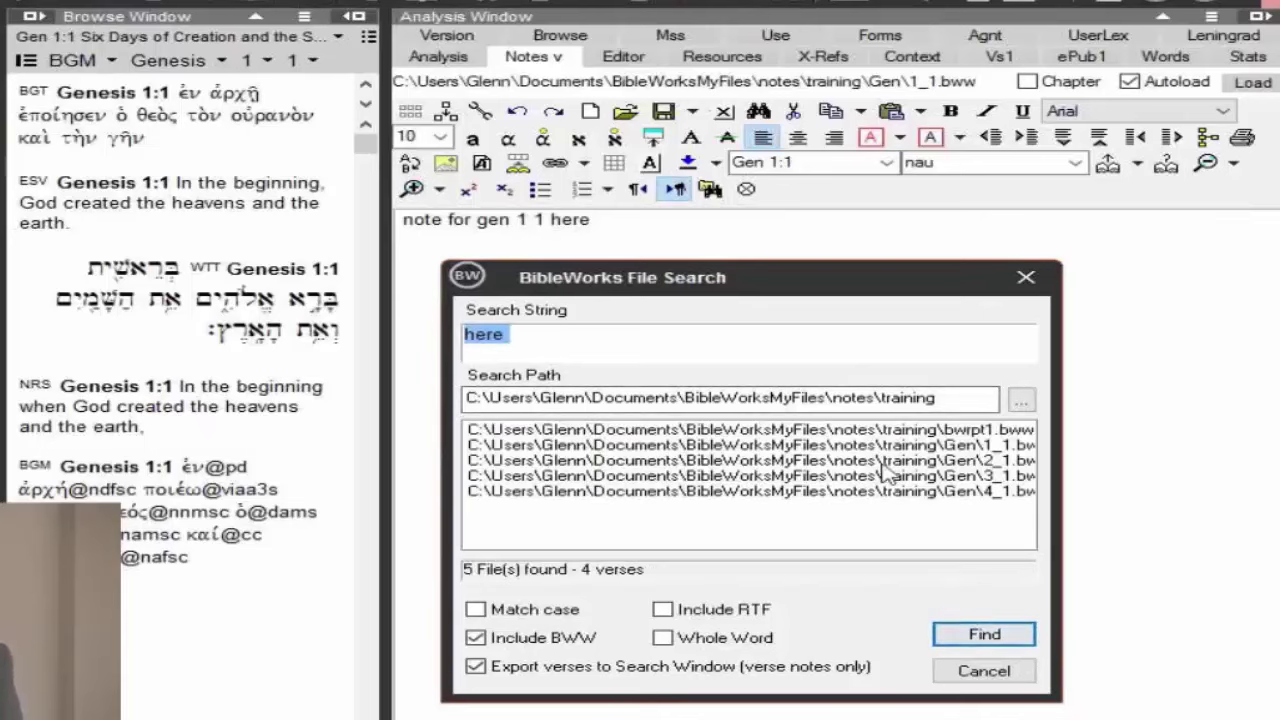
# Widen the file search dialog to show the full paths and open the matching notes Gen\1_1.bww, Gen\2_1.bww and Gen\3_1.bww.
pyautogui.moveTo(1061, 492); pyautogui.dragTo(1228, 495)
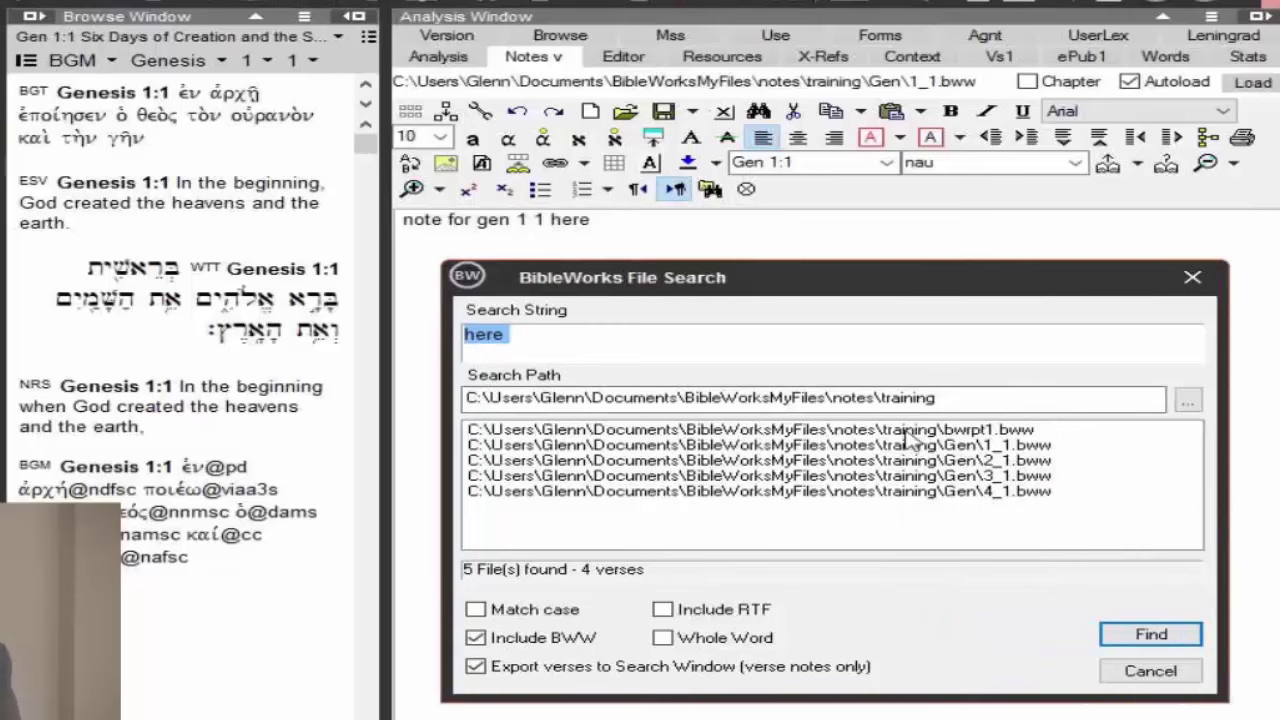
pyautogui.click(950, 446)
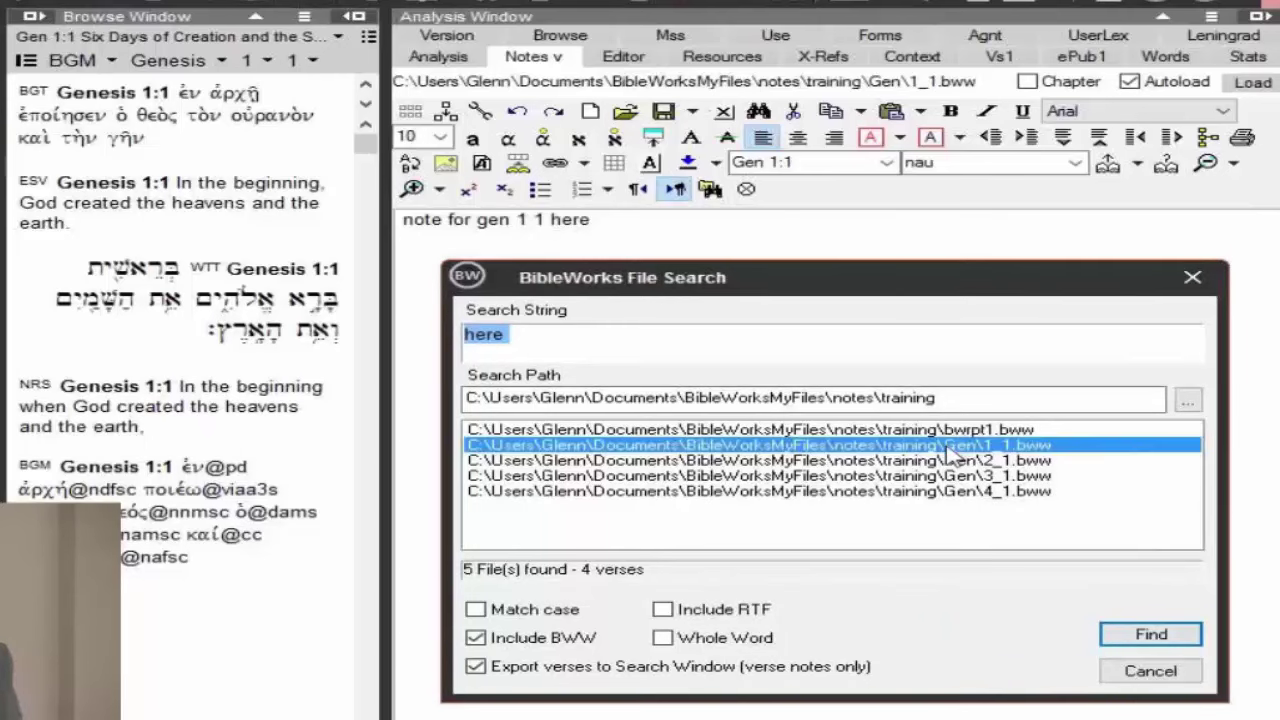
pyautogui.click(1002, 461)
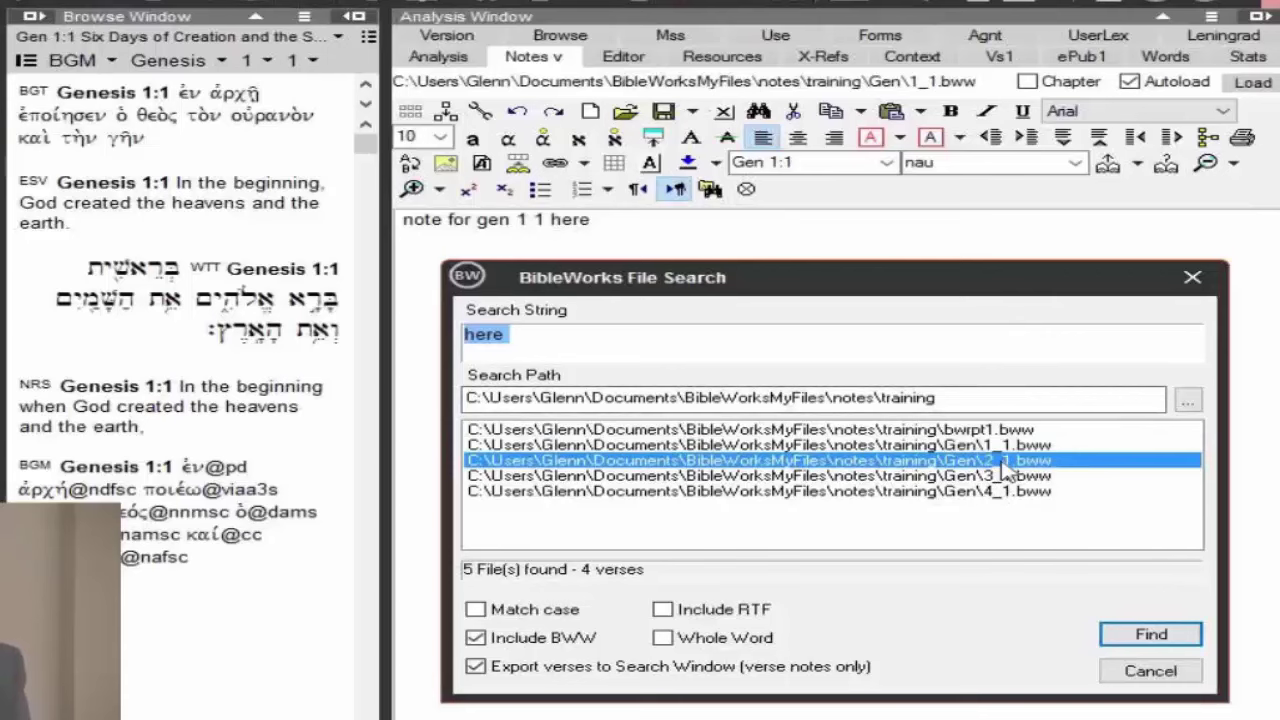
pyautogui.click(1016, 477)
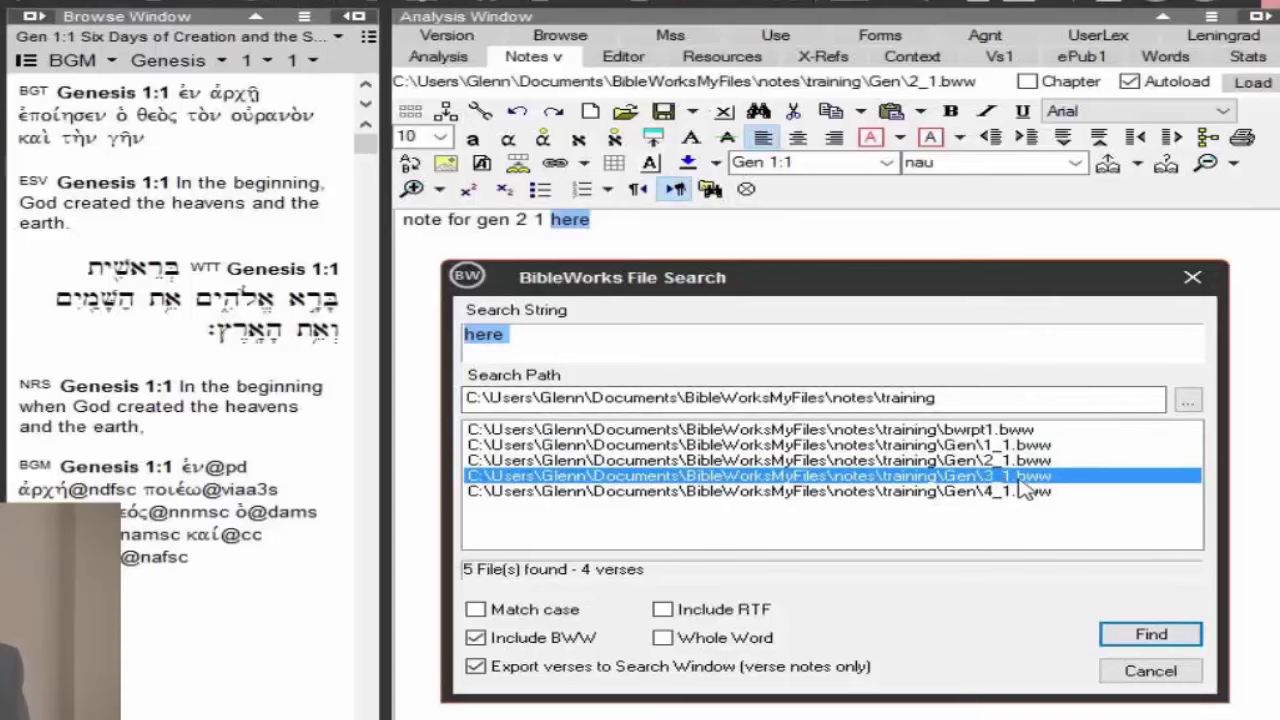
# Move the file search dialog clear of the note text and open the matches for Genesis 2:1, 1:1 and 4:1.
pyautogui.moveTo(1000, 278); pyautogui.dragTo(451, 334)
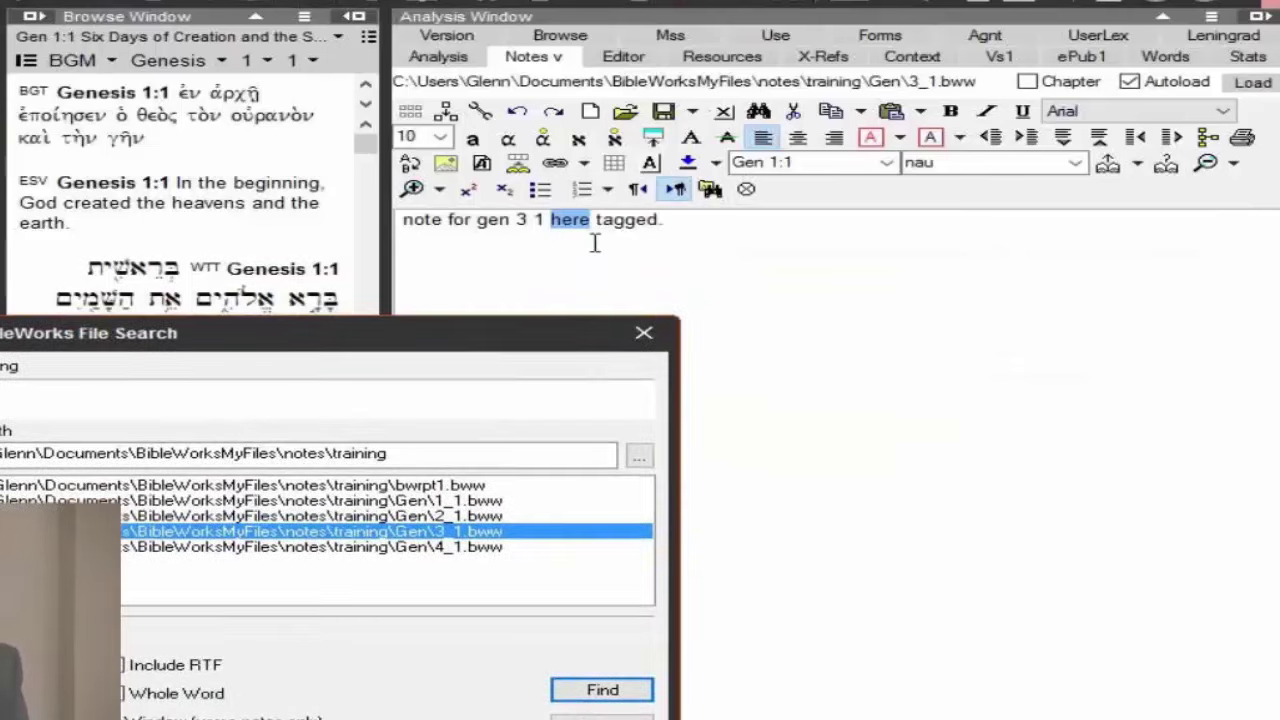
pyautogui.click(481, 516)
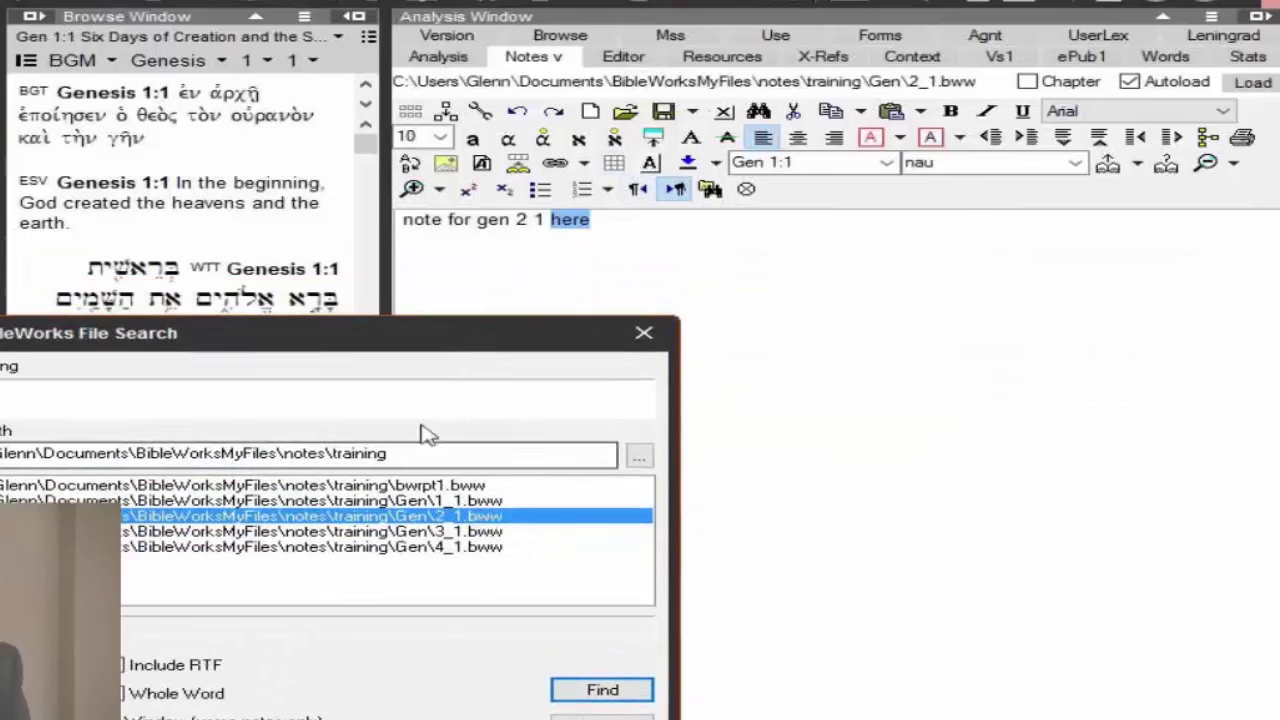
pyautogui.click(457, 501)
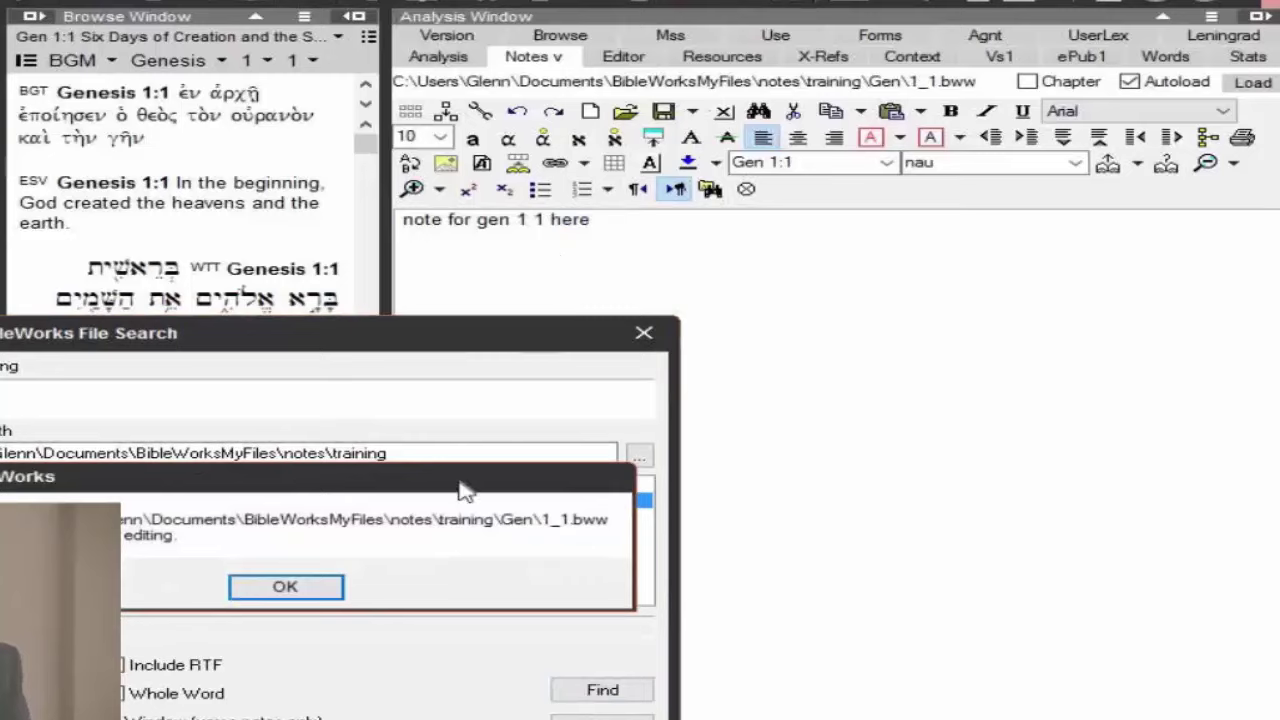
pyautogui.press('Return')
pyautogui.click(457, 557)
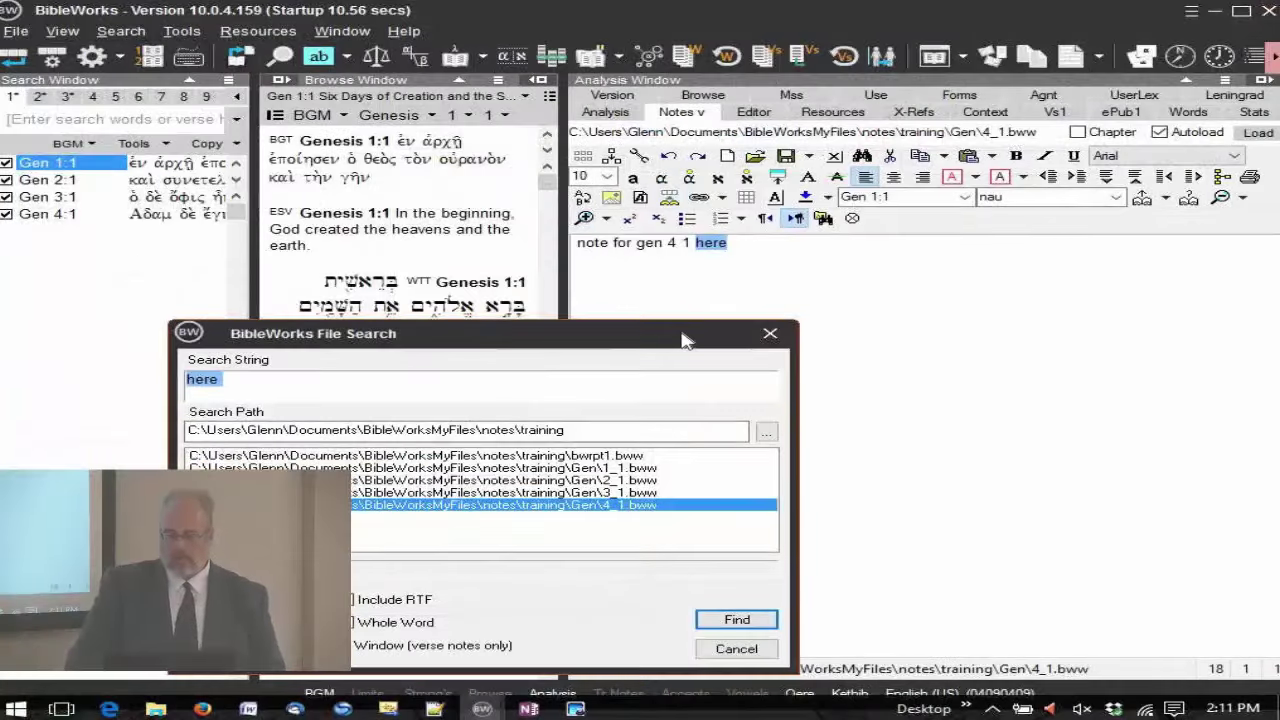
# View the Genesis 3:1 match again, return to Genesis 1:1 through the exported verse list, and close the file search.
pyautogui.moveTo(681, 341); pyautogui.dragTo(831, 316)
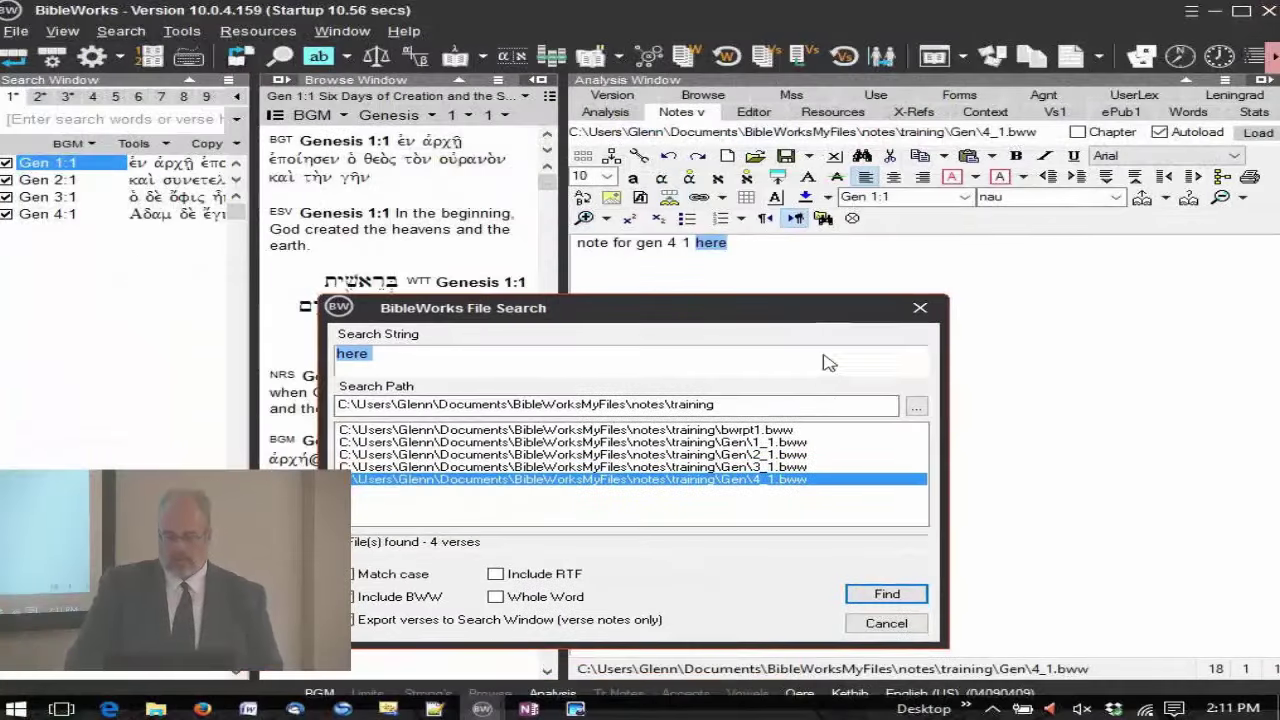
pyautogui.click(788, 467)
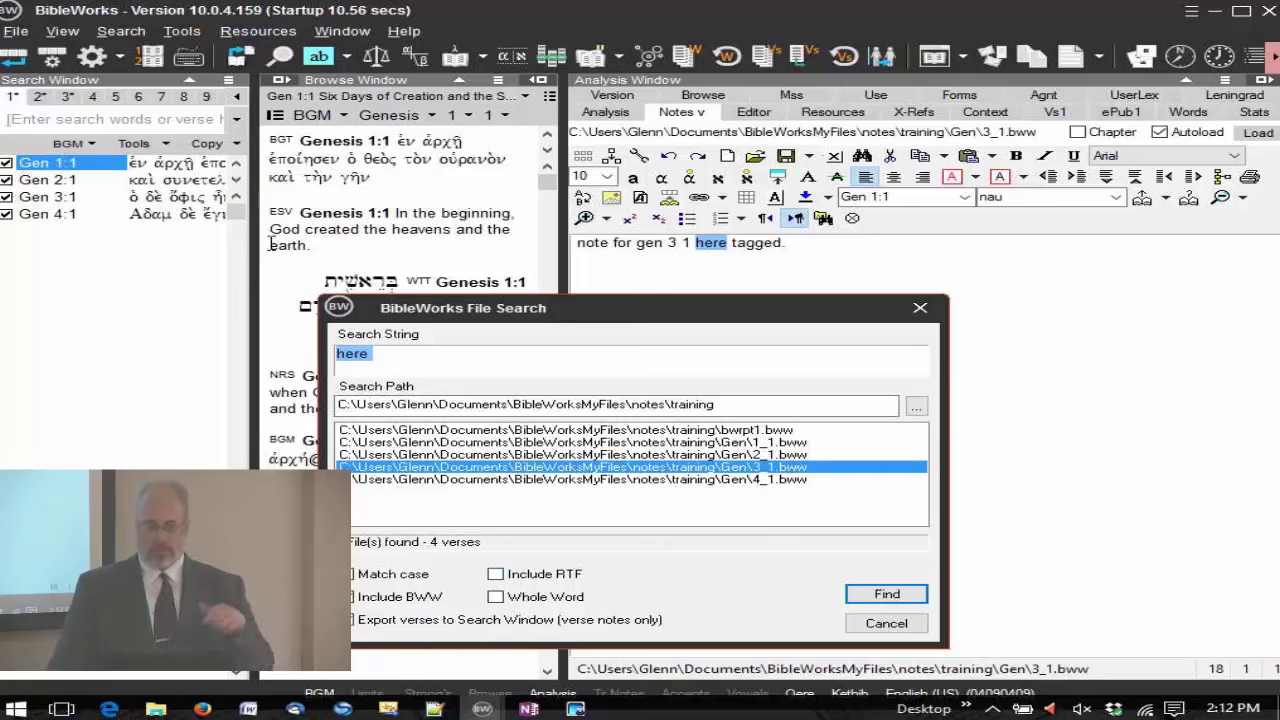
pyautogui.click(82, 175)
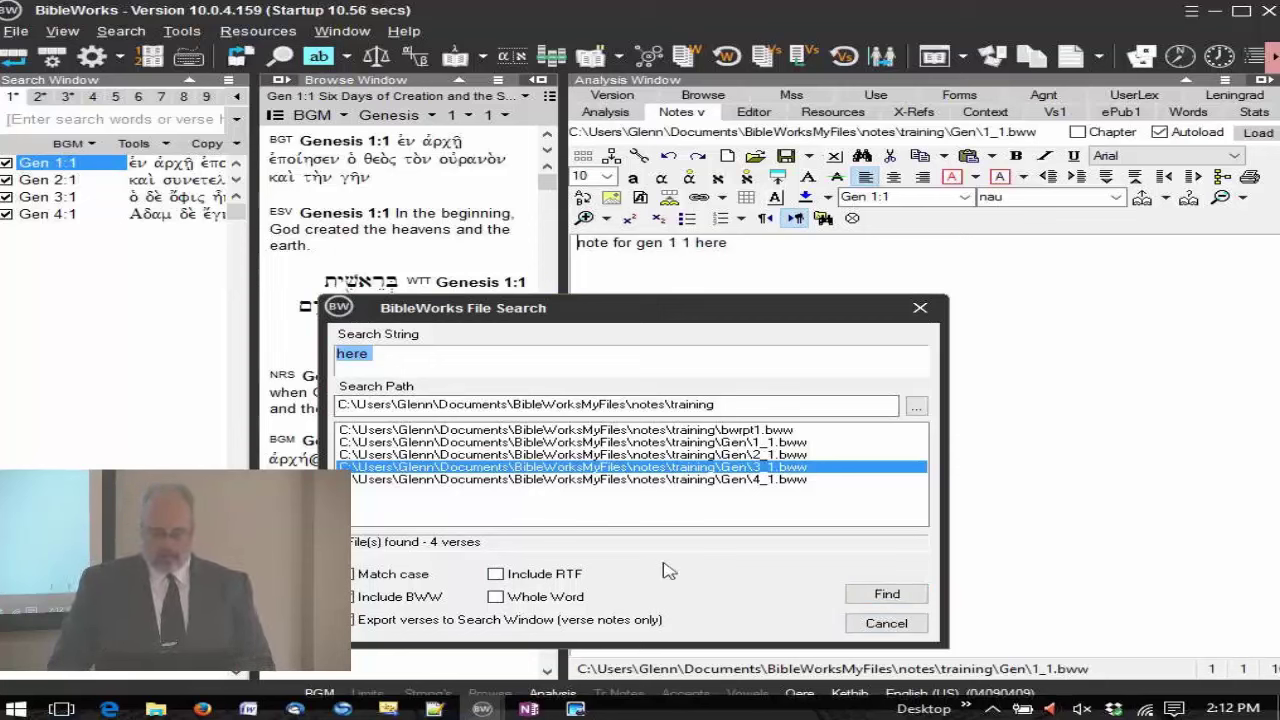
pyautogui.click(887, 624)
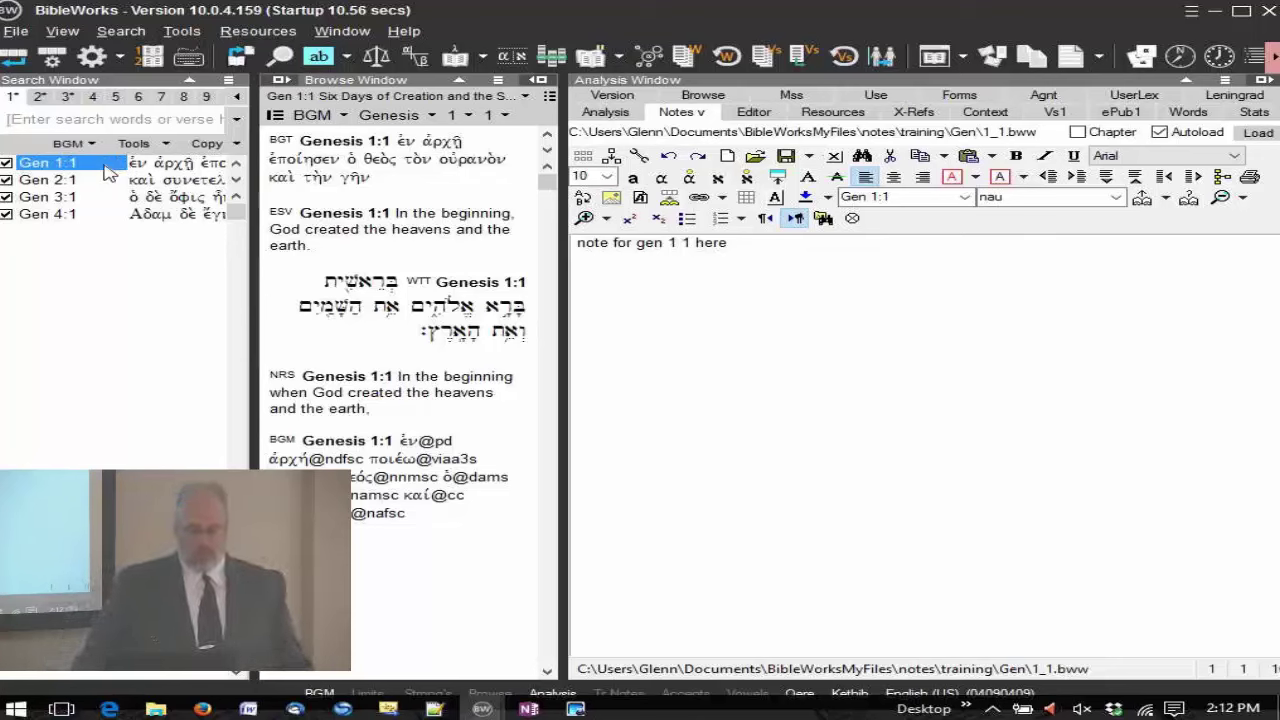
# Open the Verse List Manager and import the entire Search Window verse list into the main verse list.
pyautogui.click(170, 147)
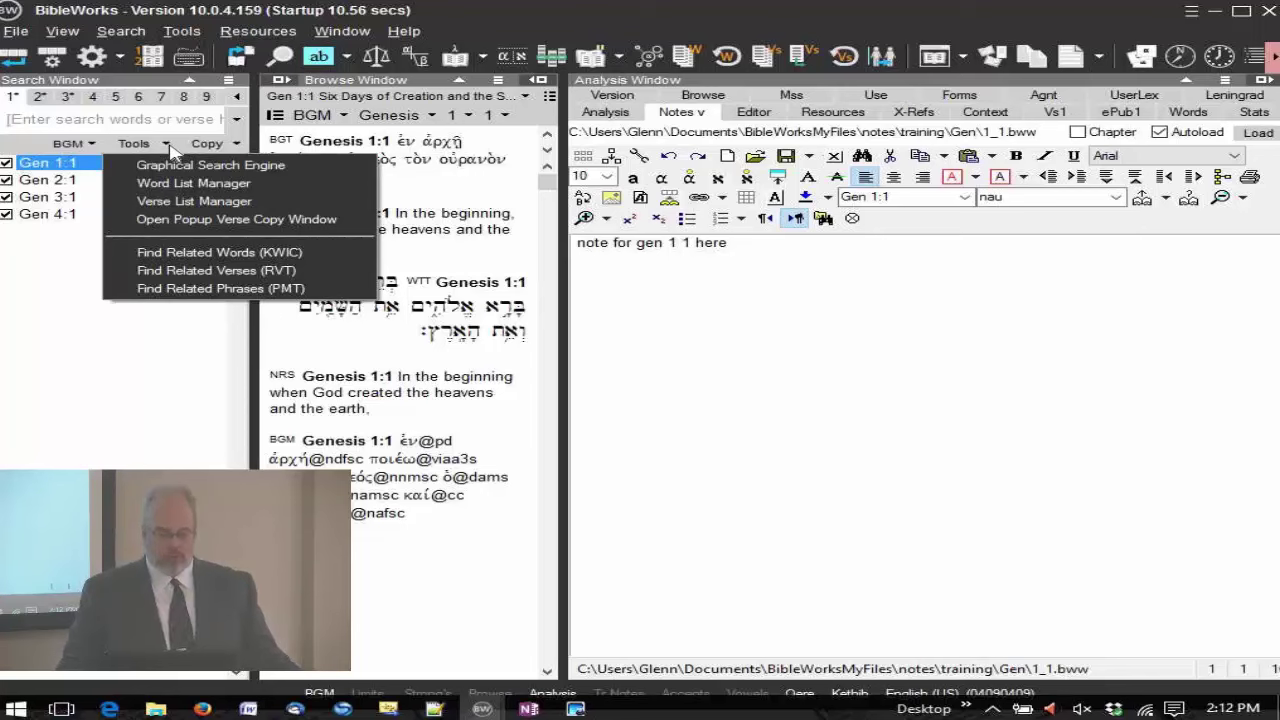
pyautogui.click(212, 203)
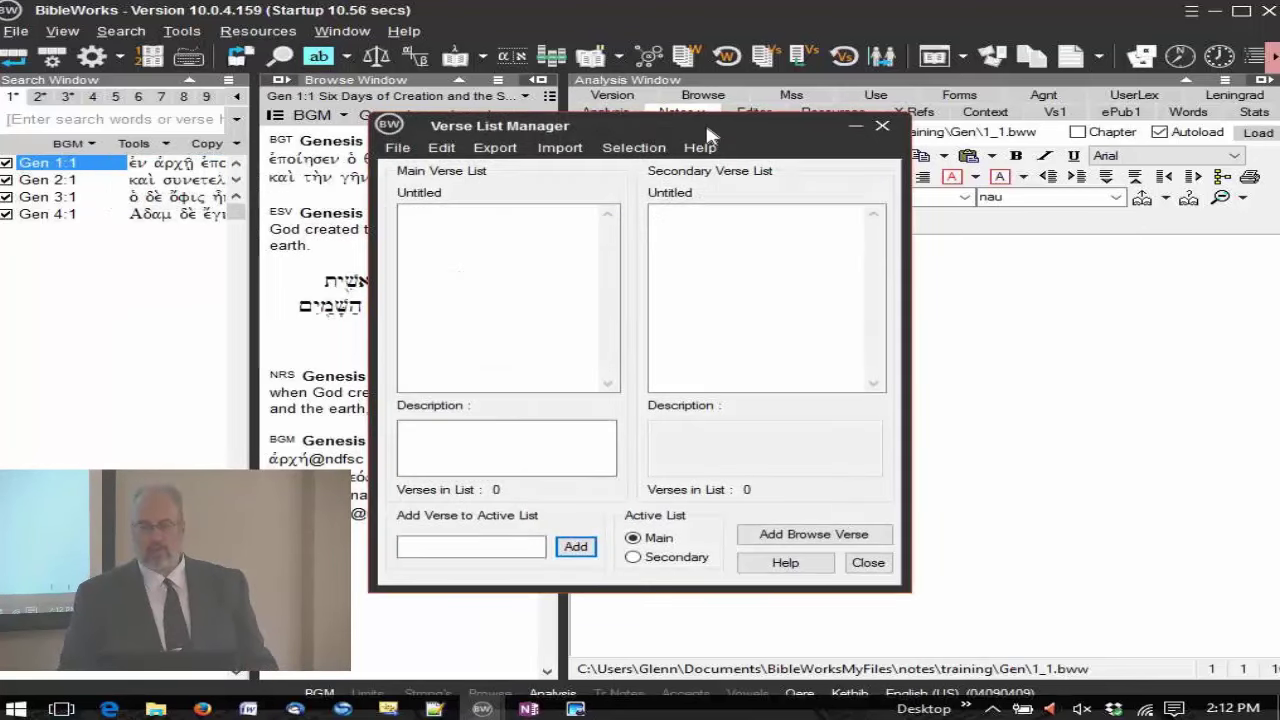
pyautogui.moveTo(707, 135); pyautogui.dragTo(840, 126)
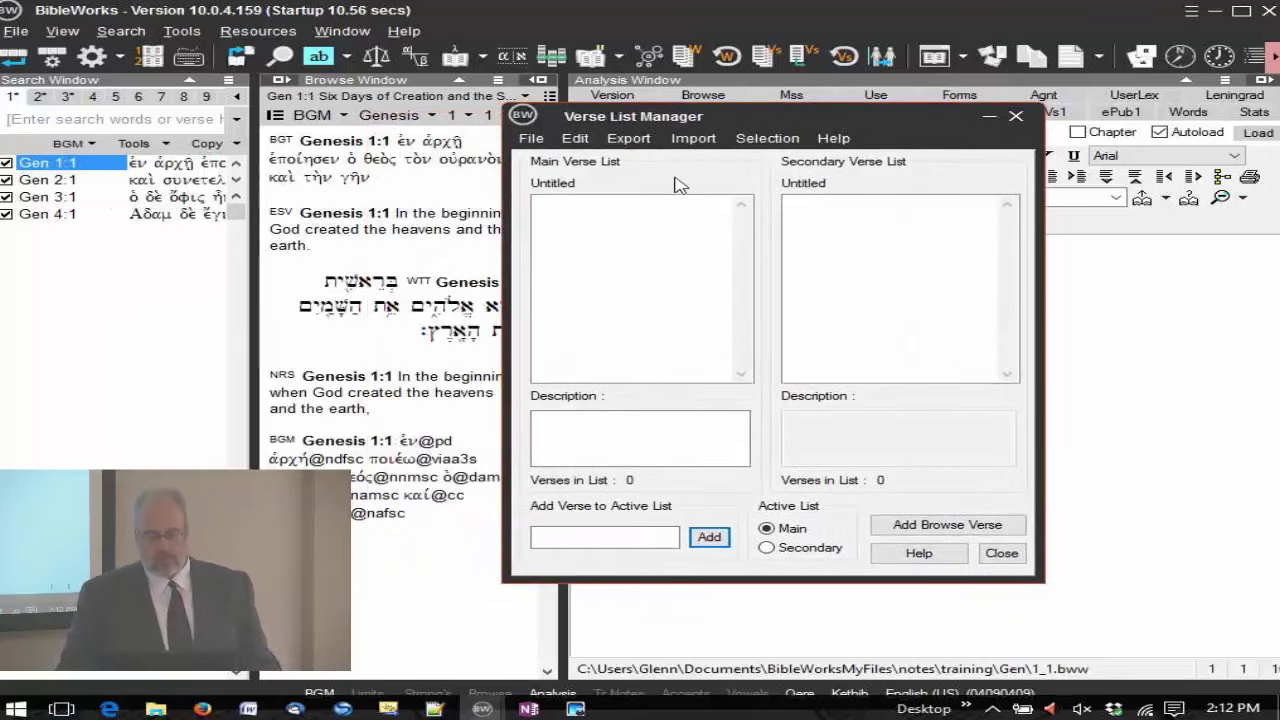
pyautogui.click(694, 139)
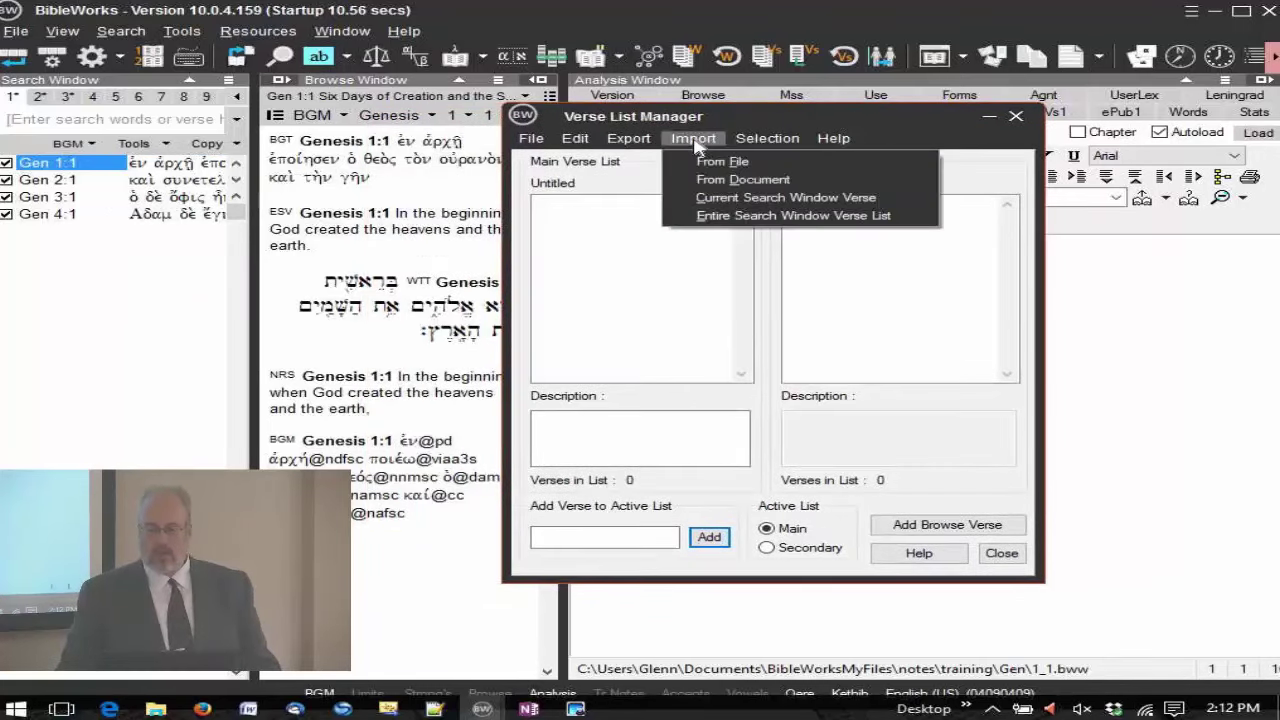
pyautogui.click(817, 216)
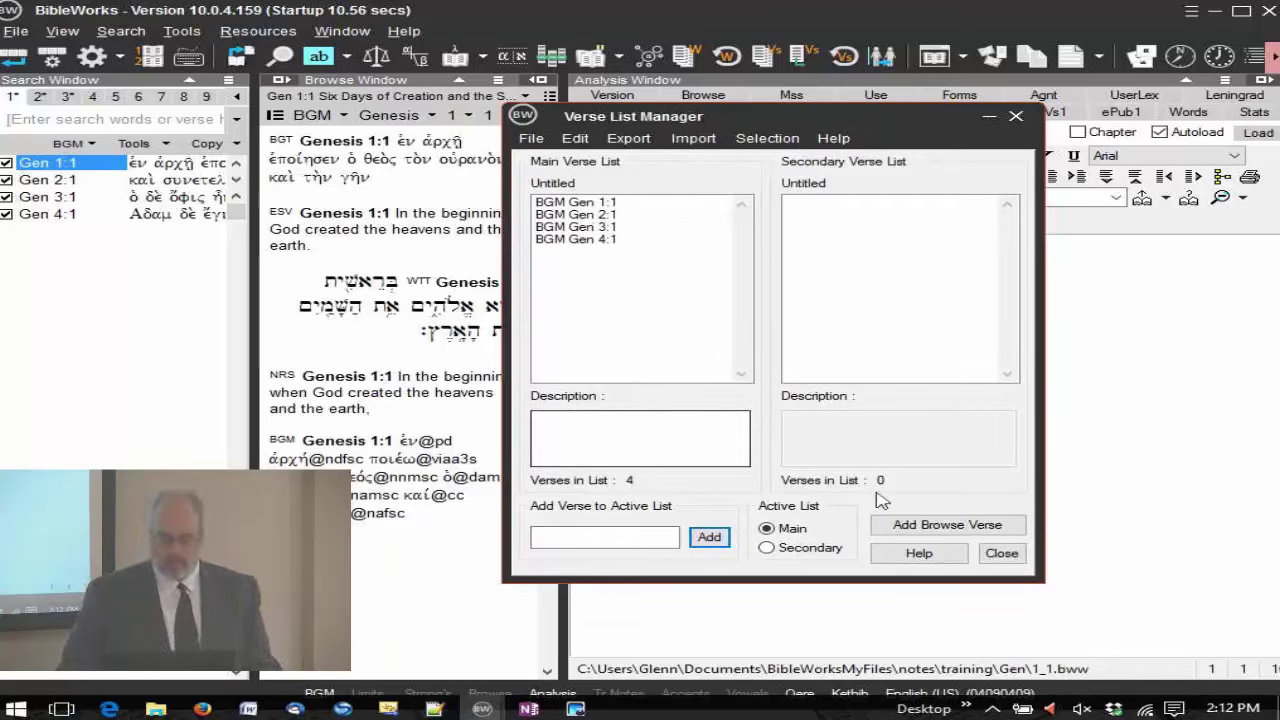
# Save the main verse list as a BW Ref Verse List file named test2 in the ase folder.
pyautogui.click(528, 140)
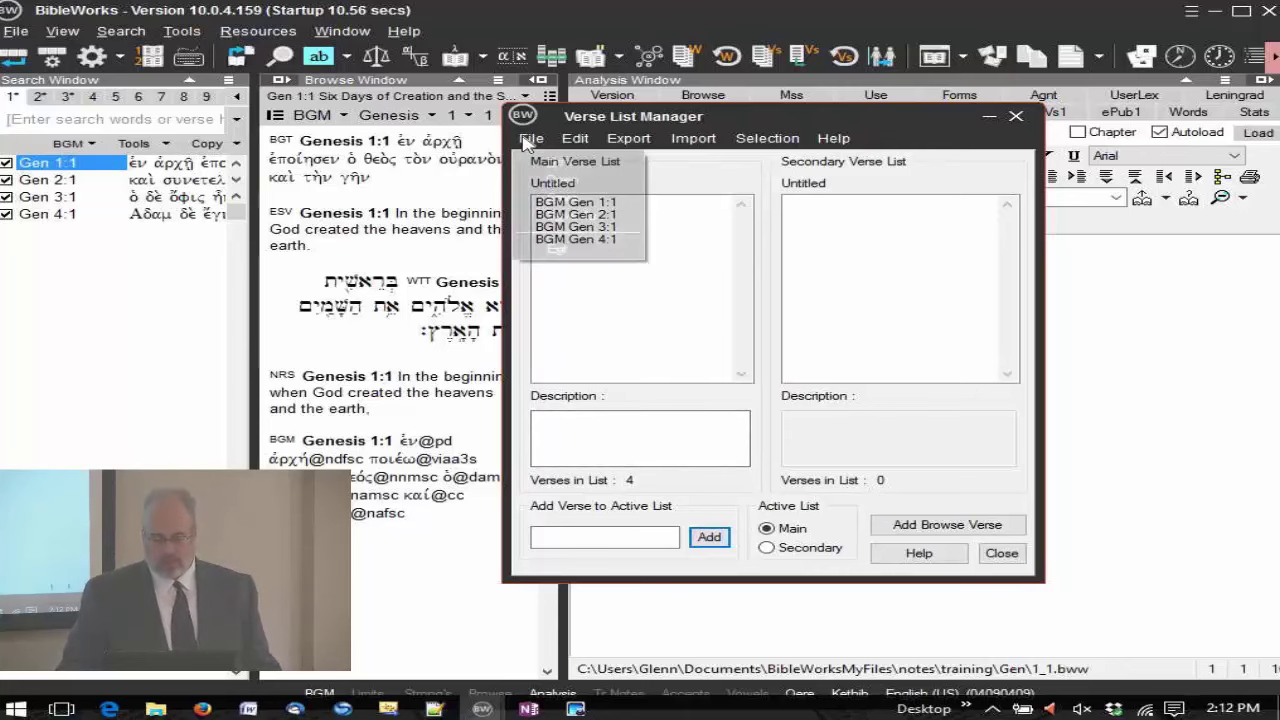
pyautogui.click(583, 200)
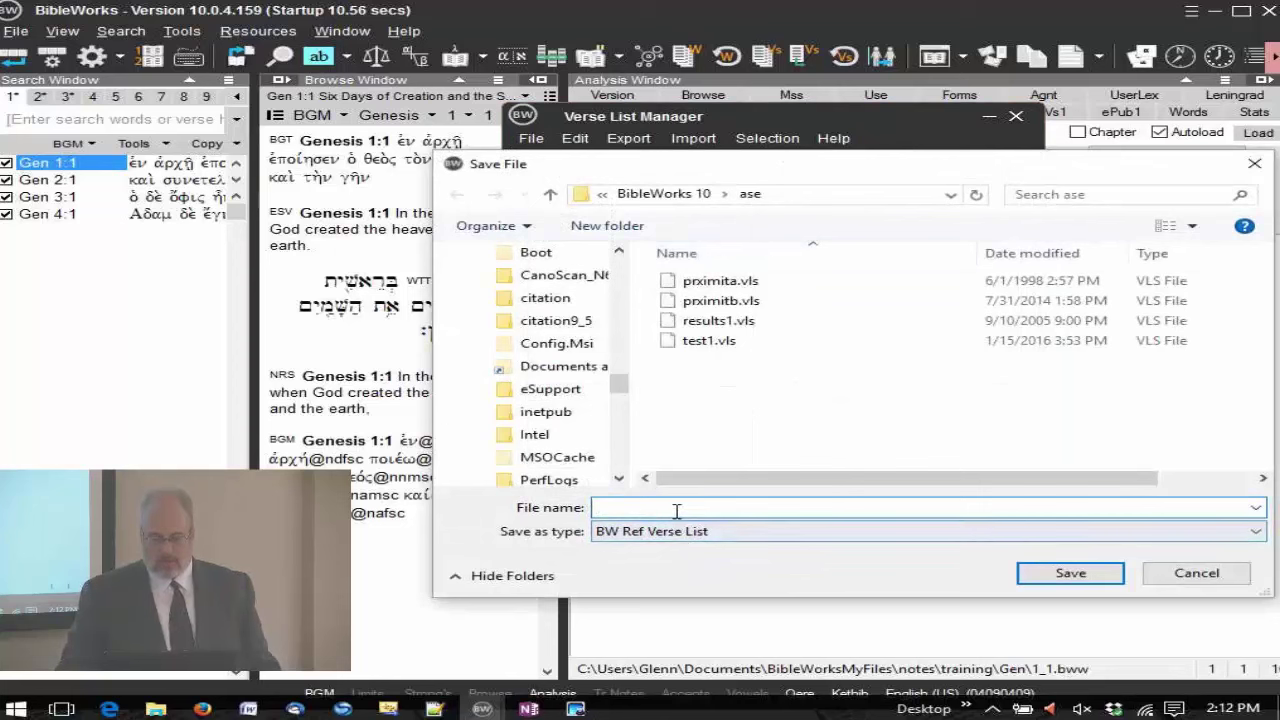
pyautogui.write('test2')
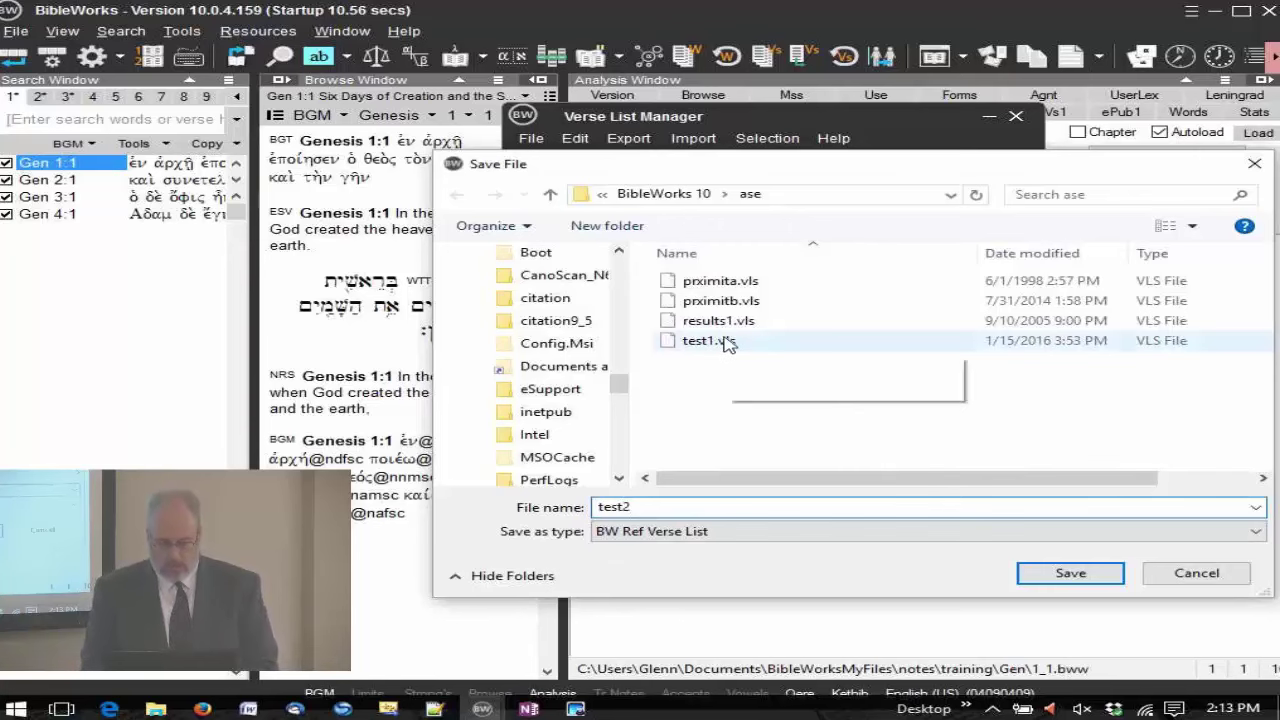
pyautogui.click(1080, 575)
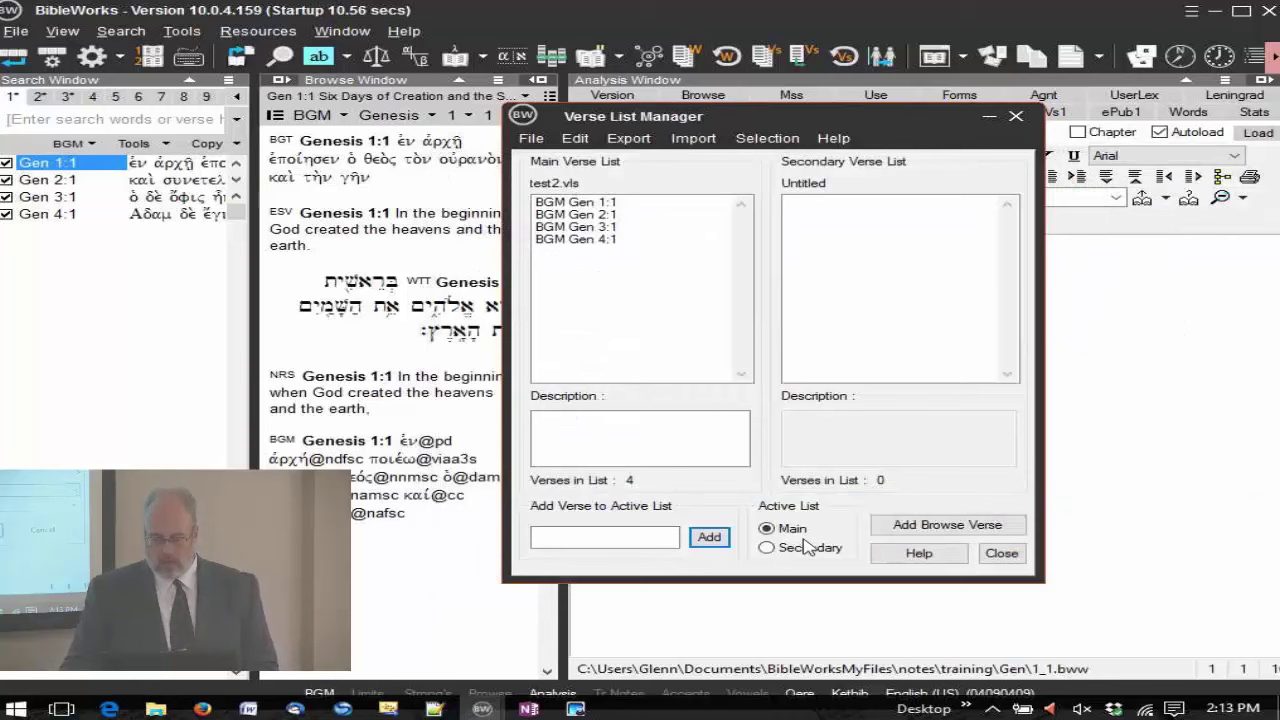
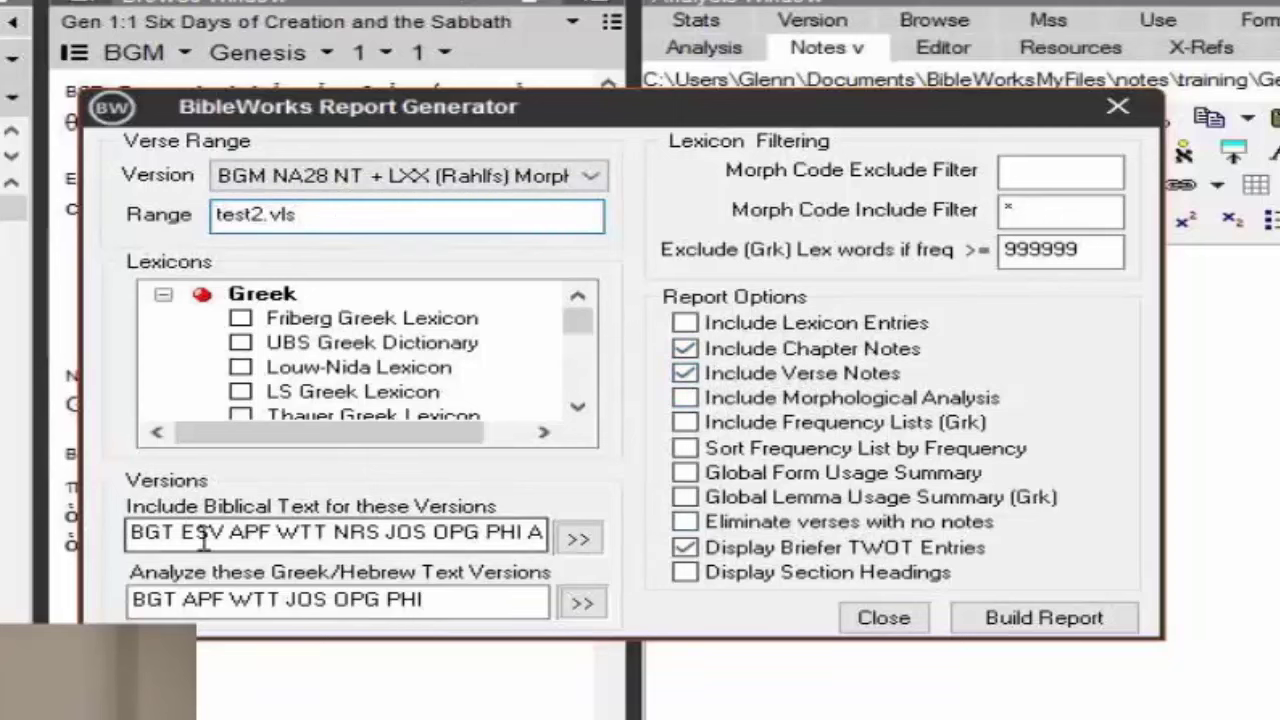
# Clear the list of biblical text versions to include and build the notes report for the test2.vls verse range.
pyautogui.moveTo(204, 538); pyautogui.dragTo(652, 553)
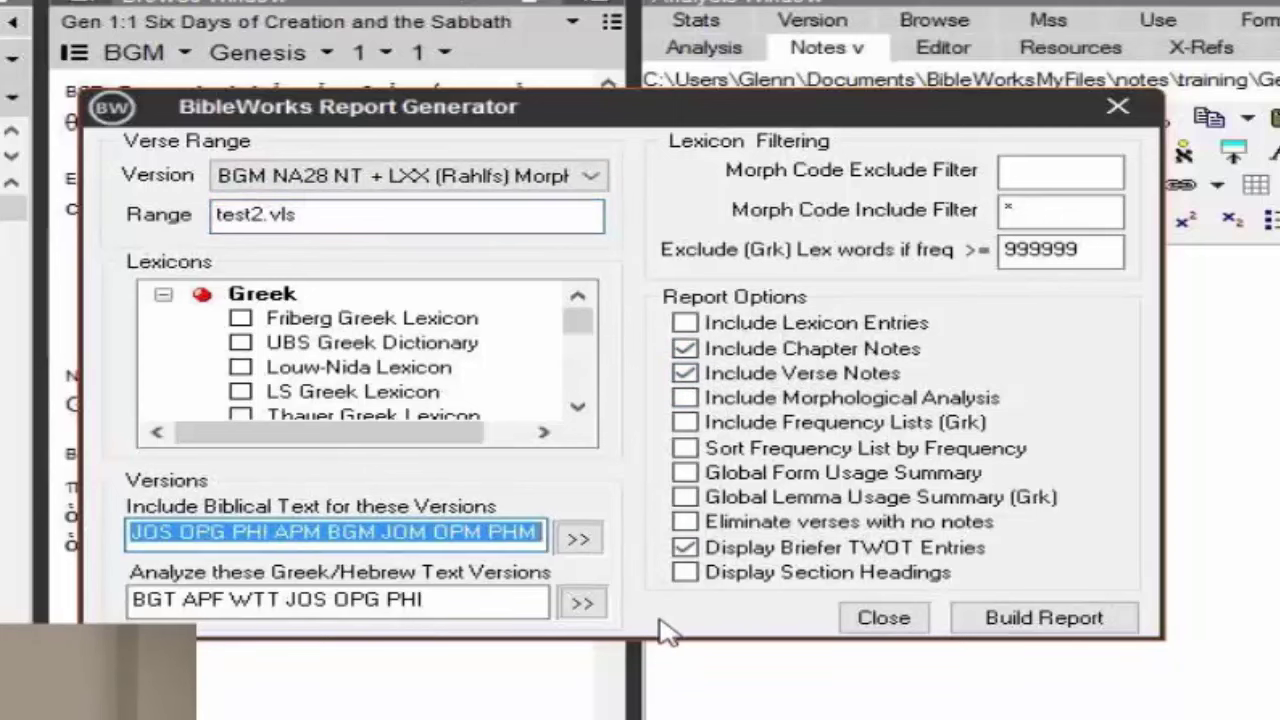
pyautogui.press('Delete')
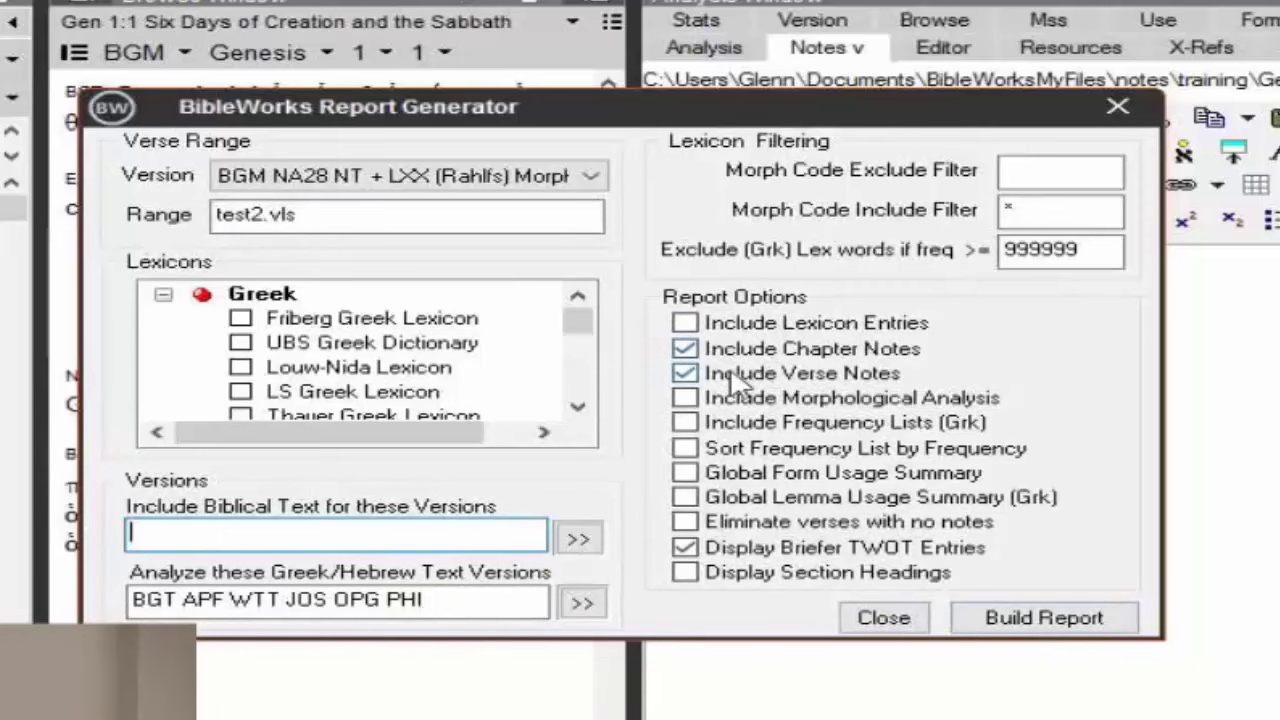
pyautogui.click(1060, 620)
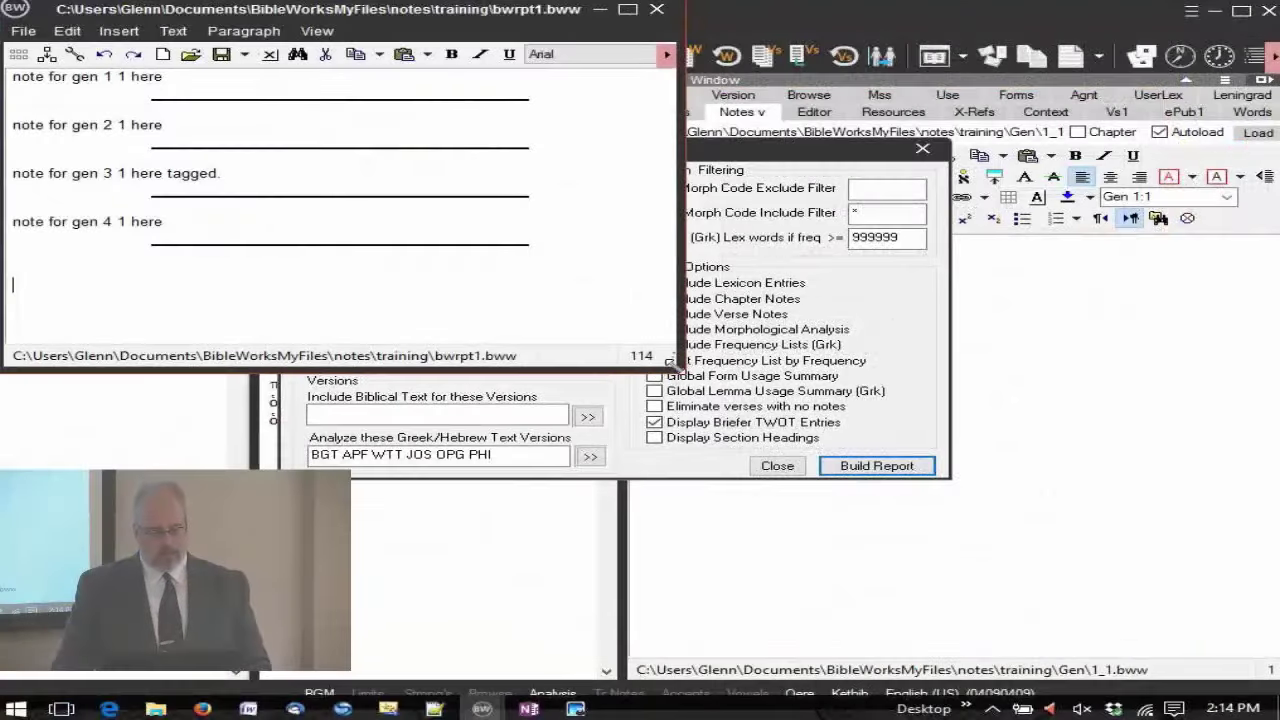
# Enlarge the report window to review the compiled verse notes, and close both the report and the Report Generator.
pyautogui.moveTo(677, 386); pyautogui.dragTo(724, 536)
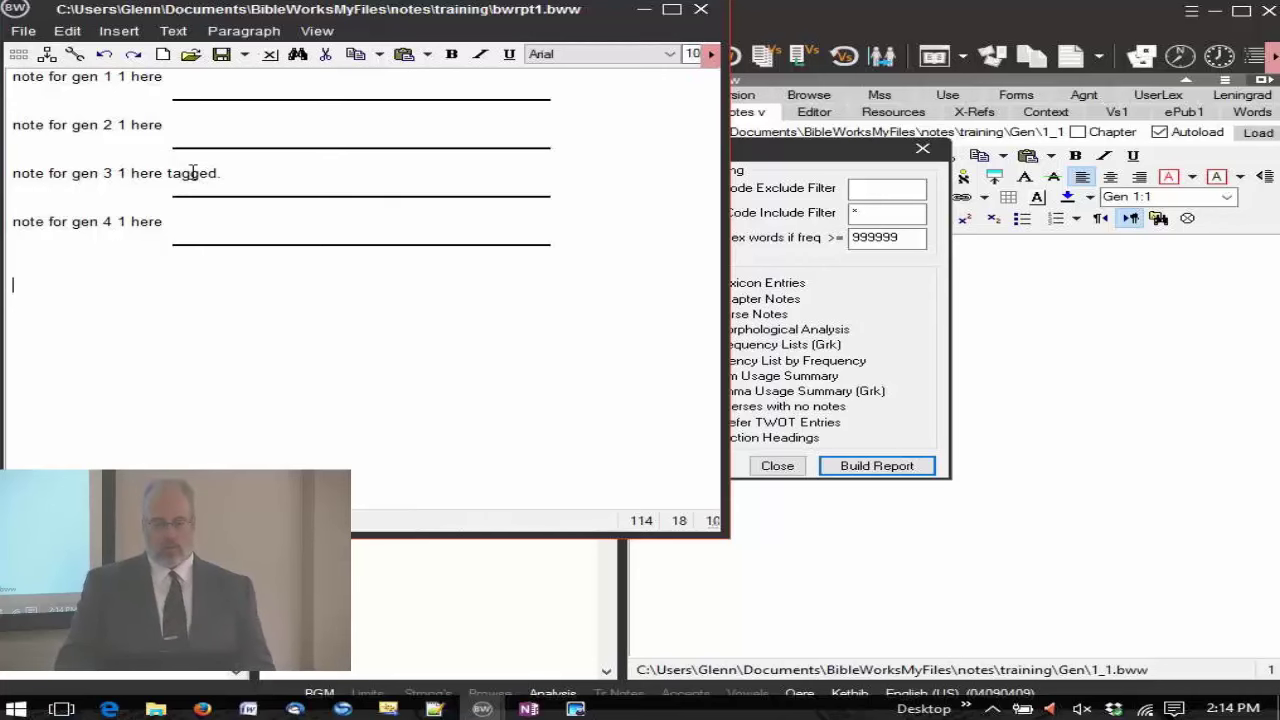
pyautogui.click(702, 10)
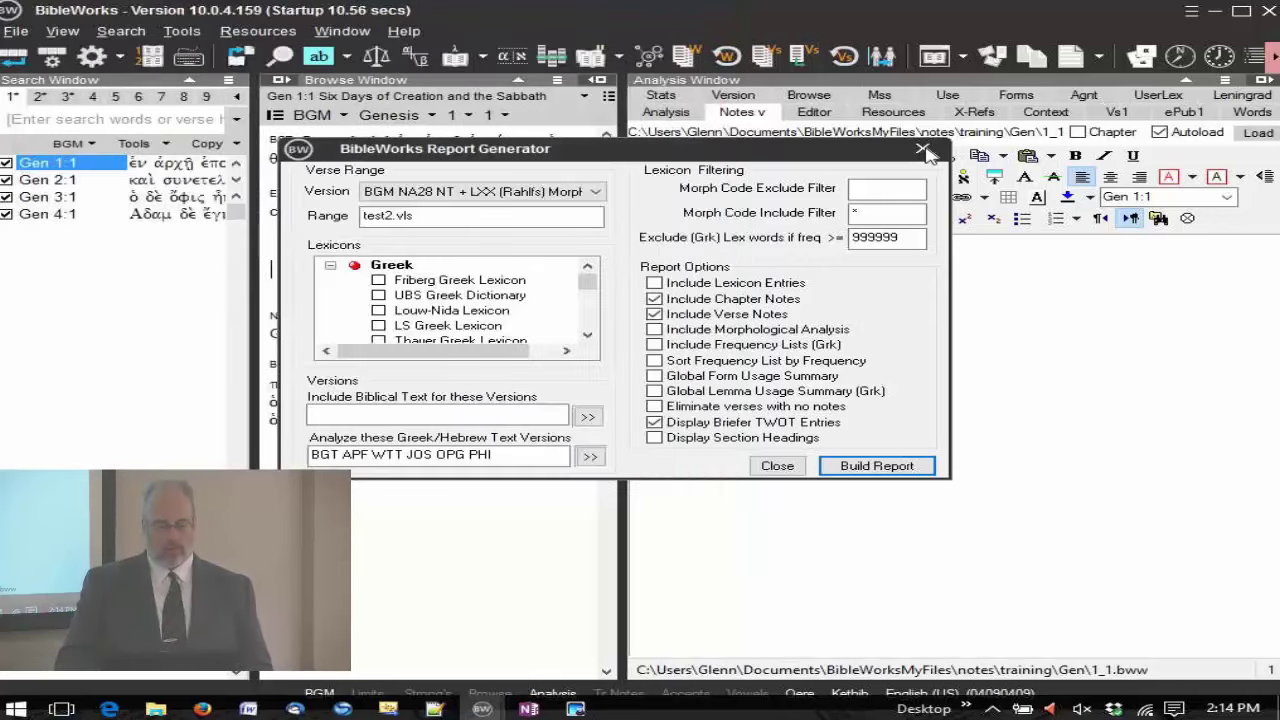
pyautogui.click(922, 148)
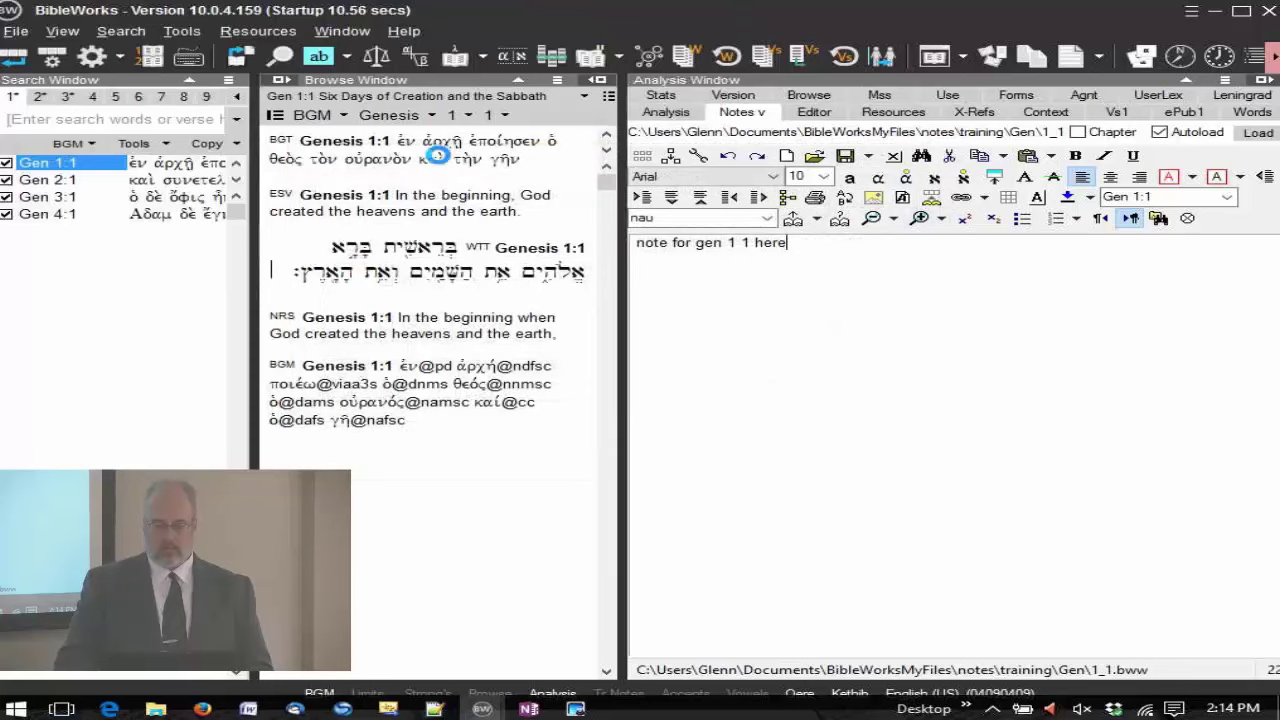
# In the note for Genesis 3:1, enclose the word "tagged" in square brackets and add the tag [hope] at the end.
pyautogui.click(458, 115)
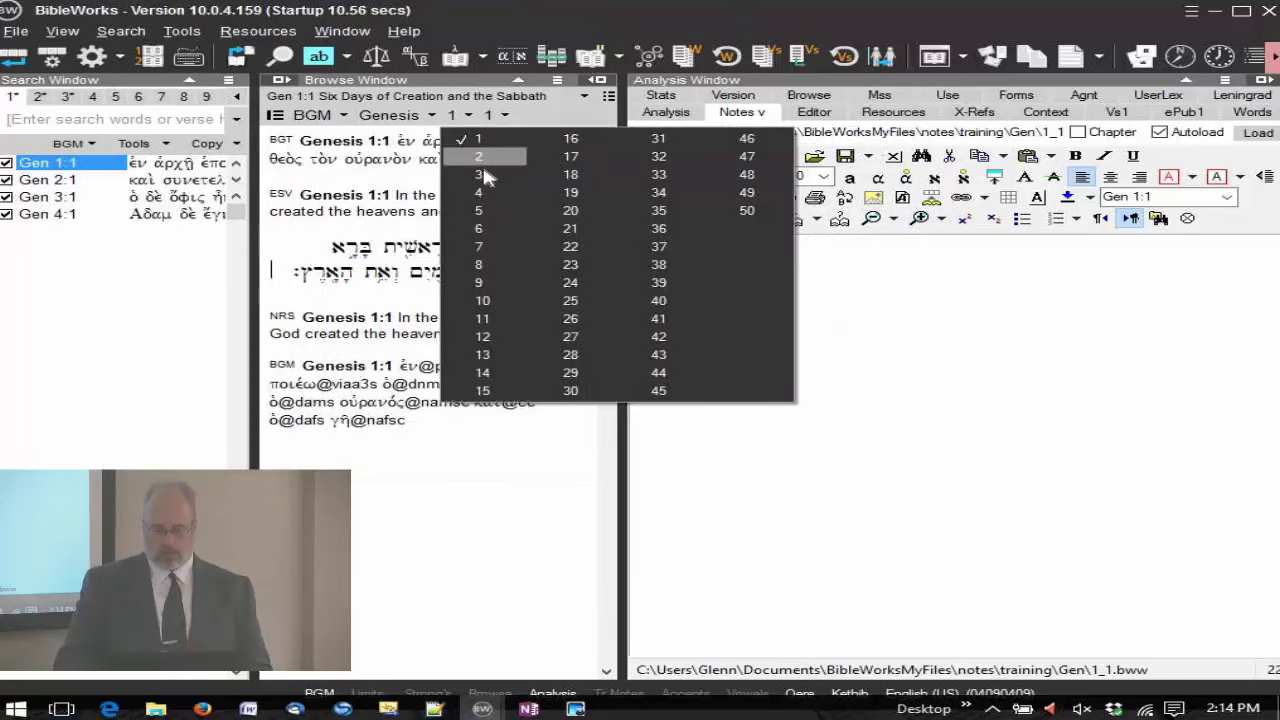
pyautogui.click(480, 174)
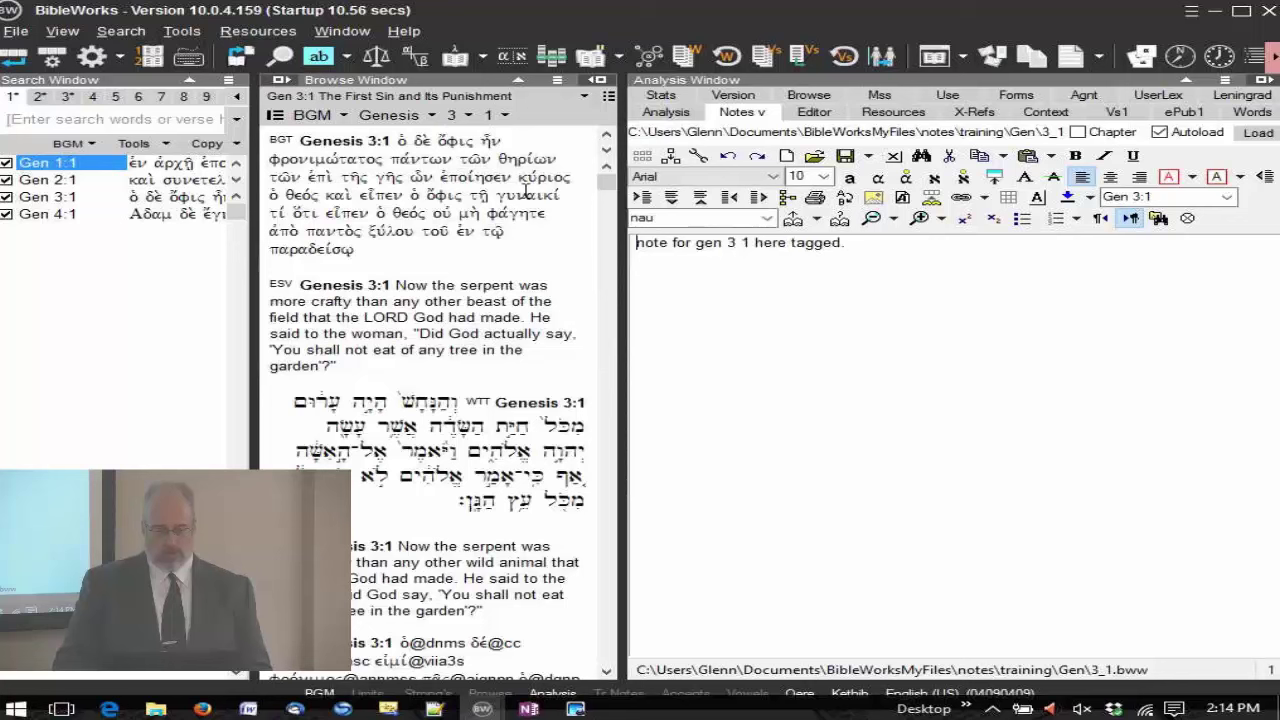
pyautogui.click(792, 242)
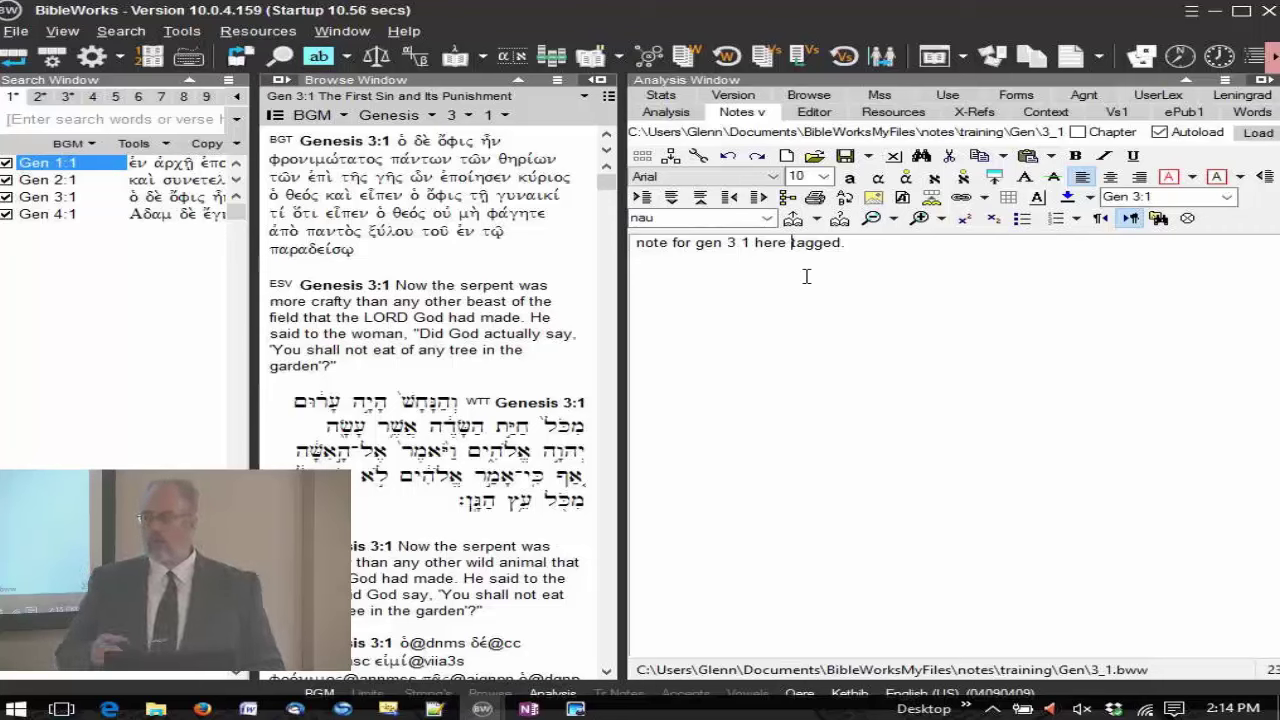
pyautogui.write('[')
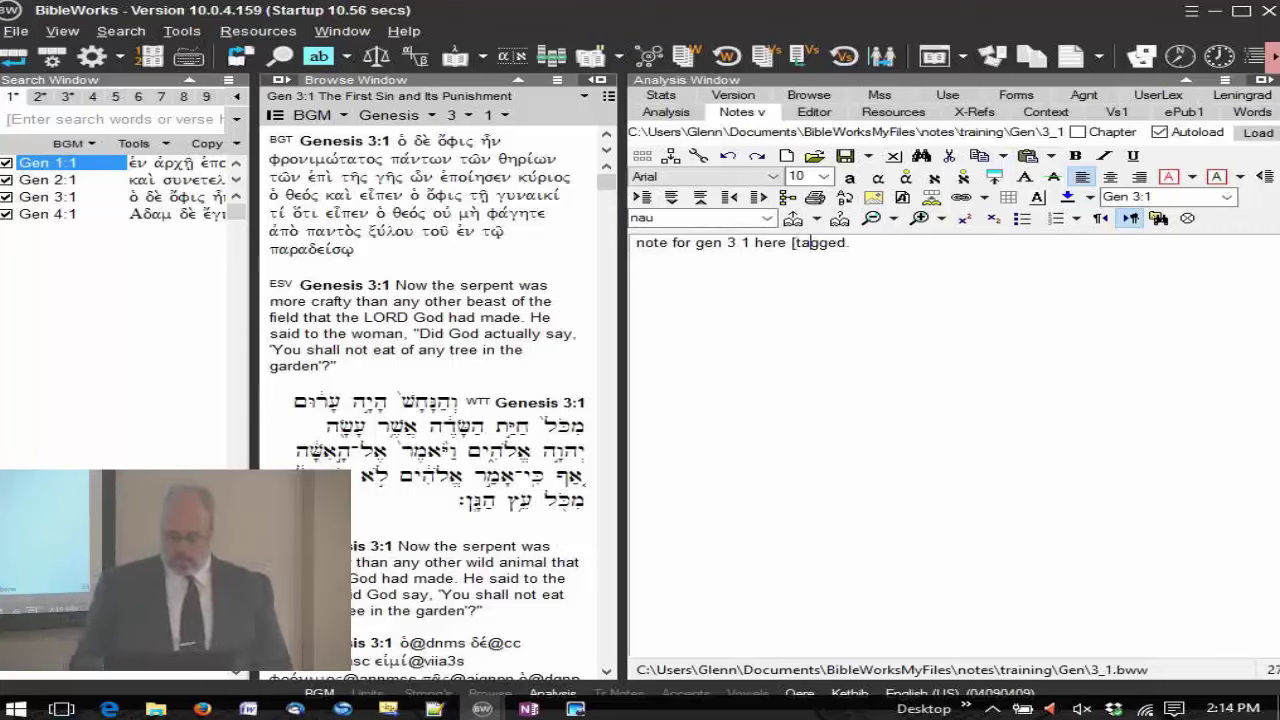
pyautogui.click(846, 242)
pyautogui.write('].')
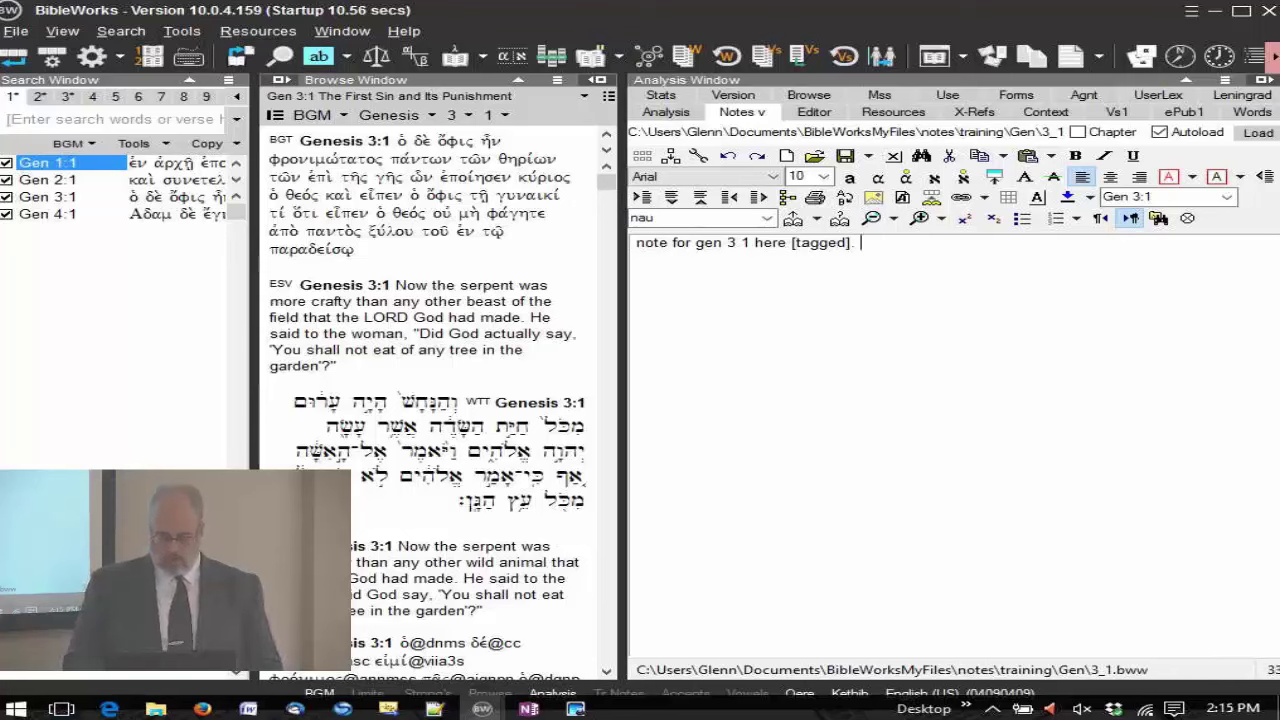
pyautogui.write(' [')
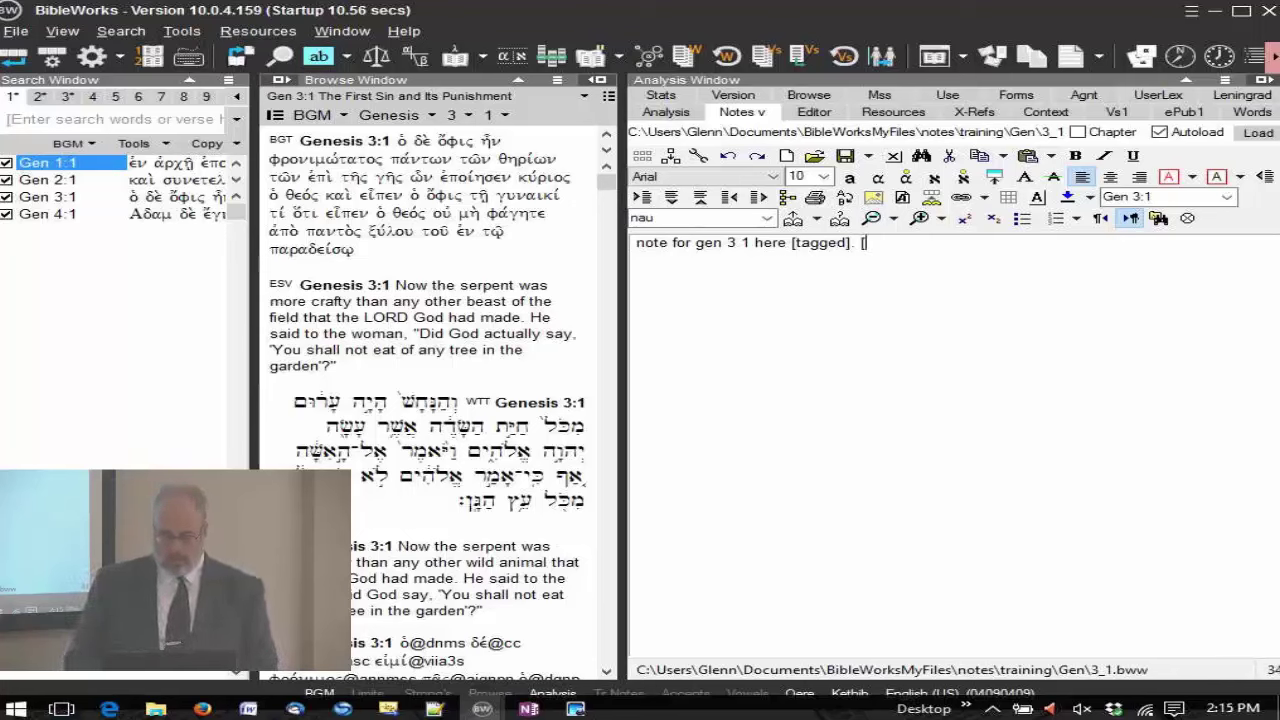
pyautogui.write('hope]')
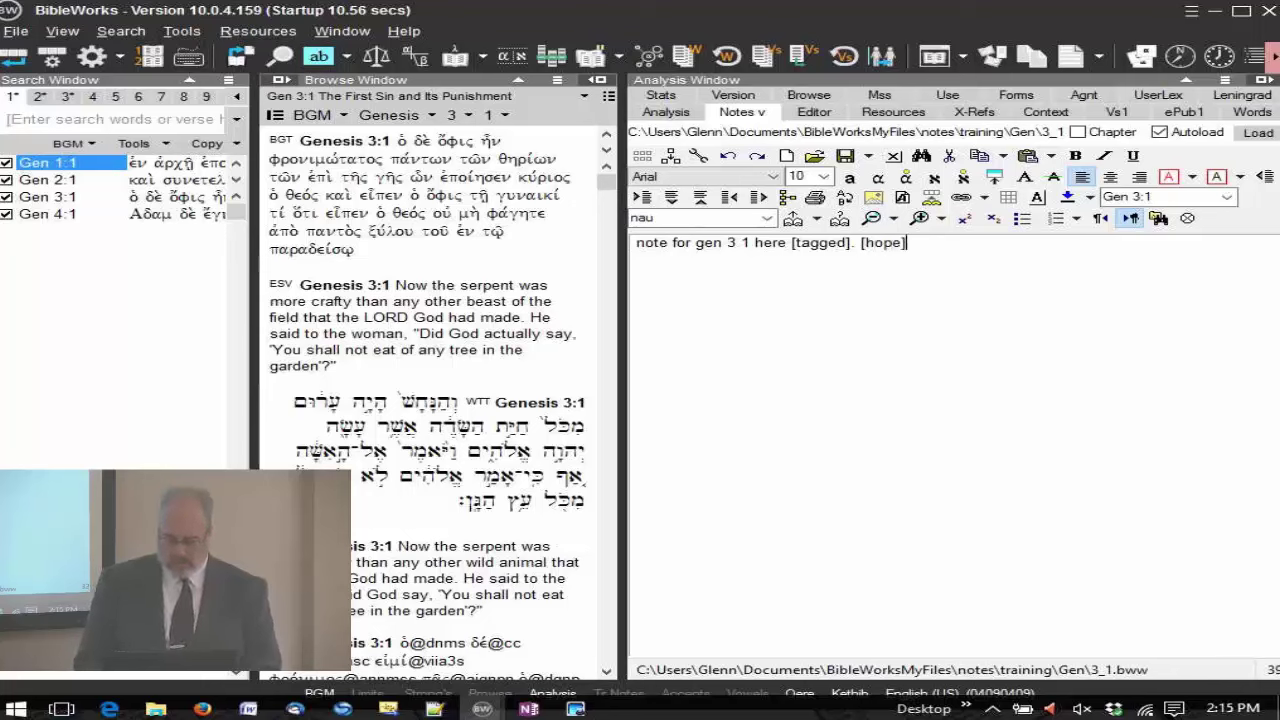